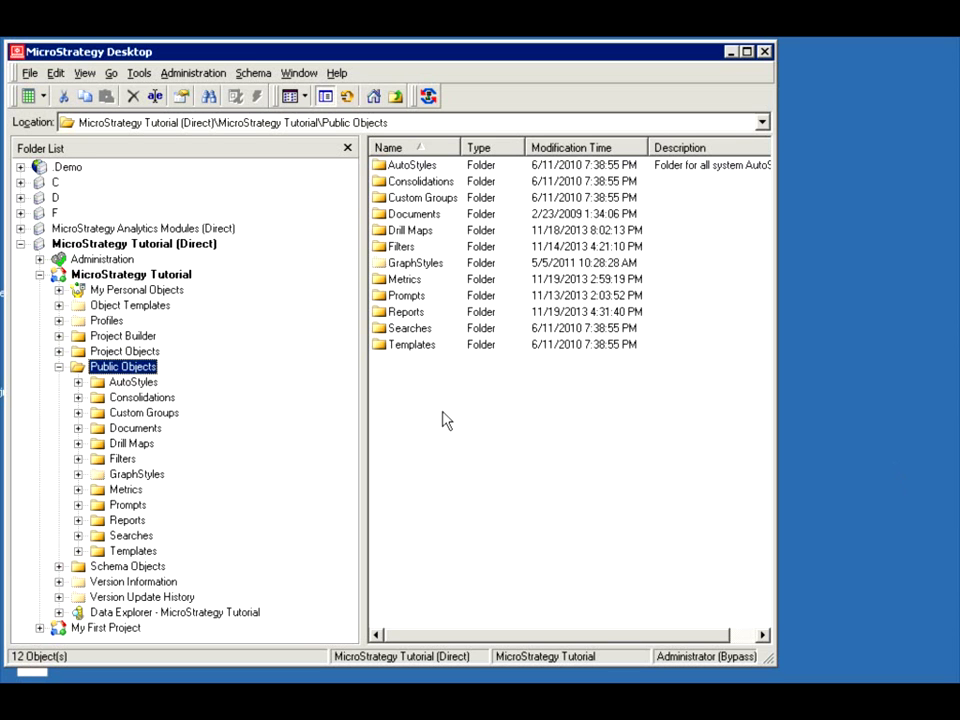
Create a new blank report from the Public Objects list via New > Report.
{"action": "right_click", "coordinate": [386, 398]}
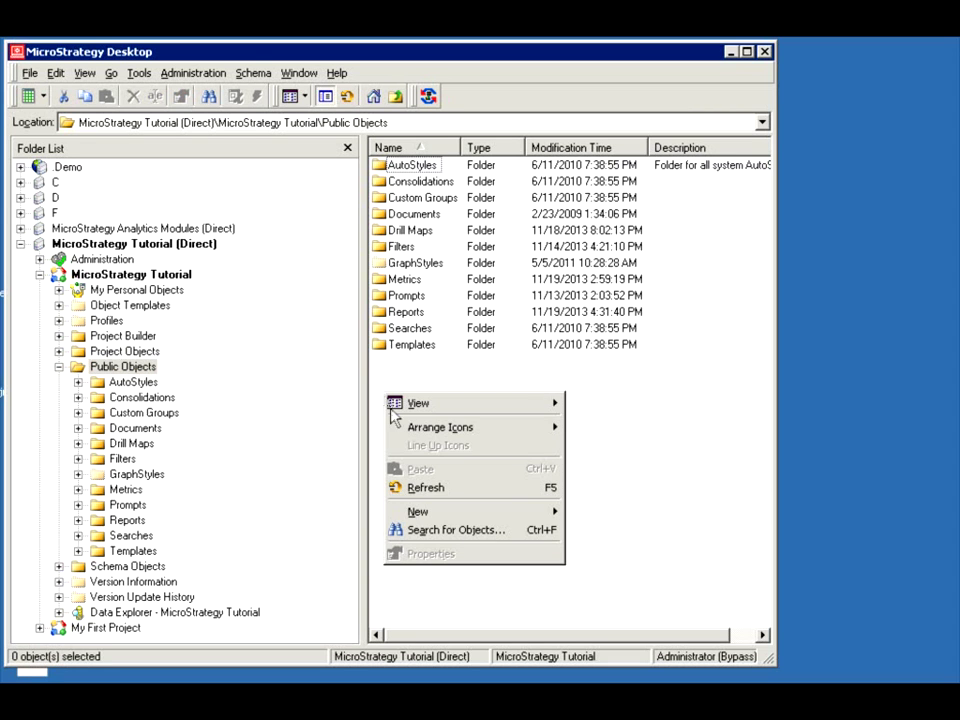
{"action": "mouse_move", "coordinate": [455, 516]}
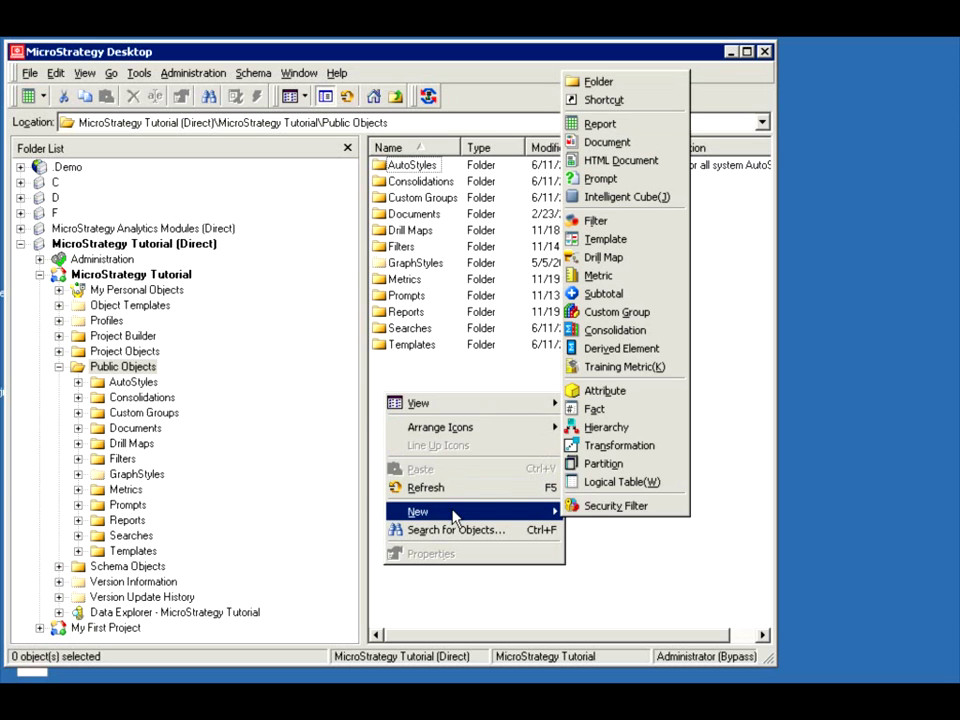
{"action": "left_click", "coordinate": [602, 123]}
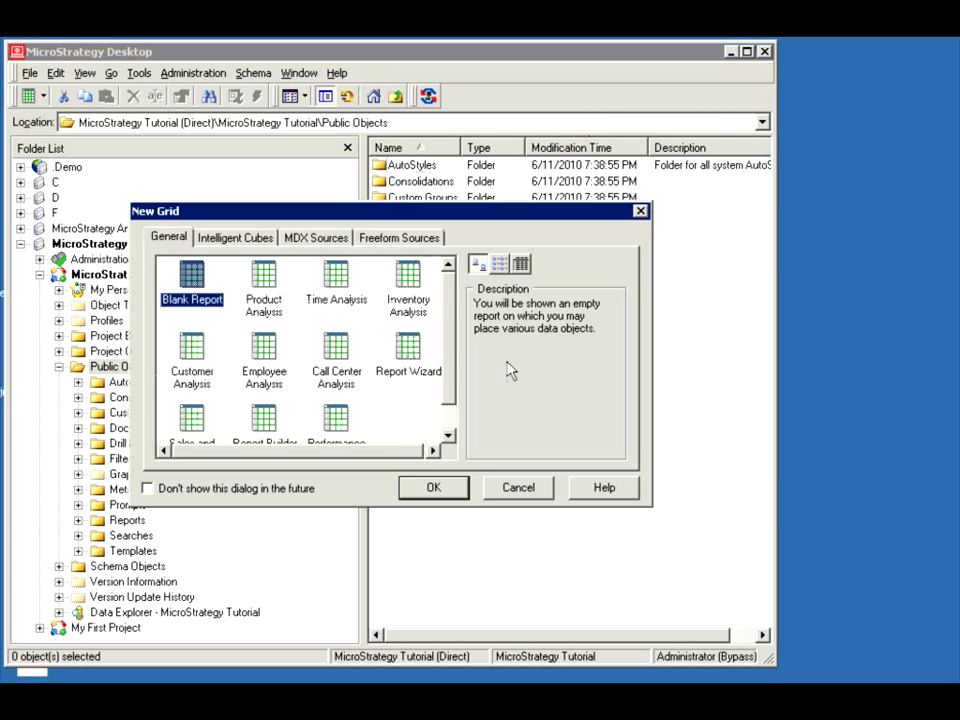
{"action": "left_click", "coordinate": [446, 487]}
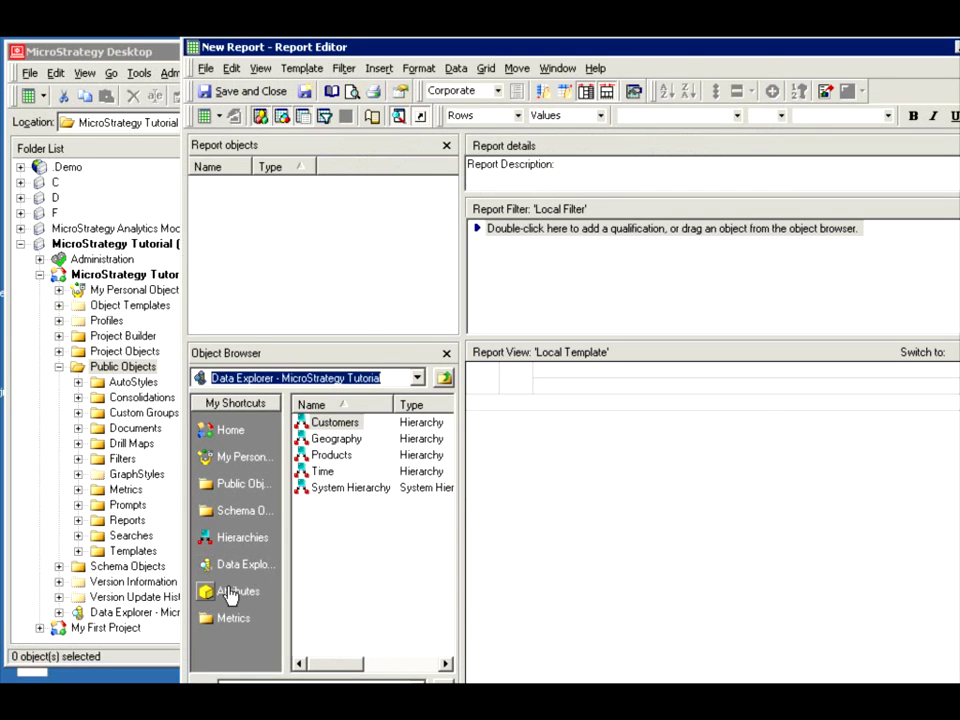
Add the Year attribute from Time and Region from Geography to the report.
{"action": "left_click", "coordinate": [229, 594]}
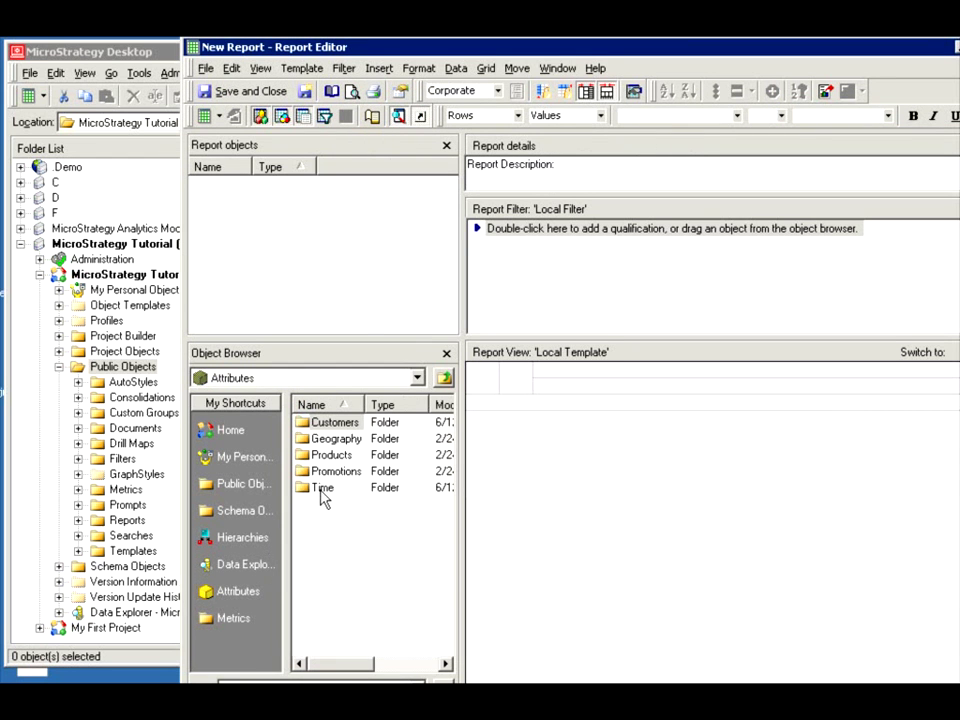
{"action": "double_click", "coordinate": [322, 490]}
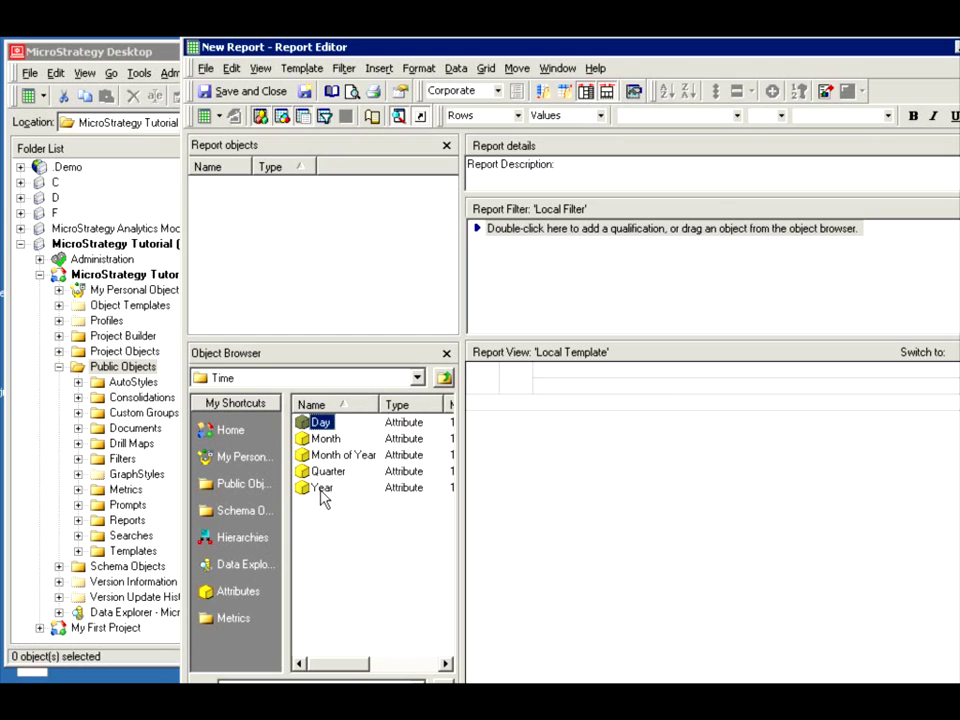
{"action": "double_click", "coordinate": [322, 487]}
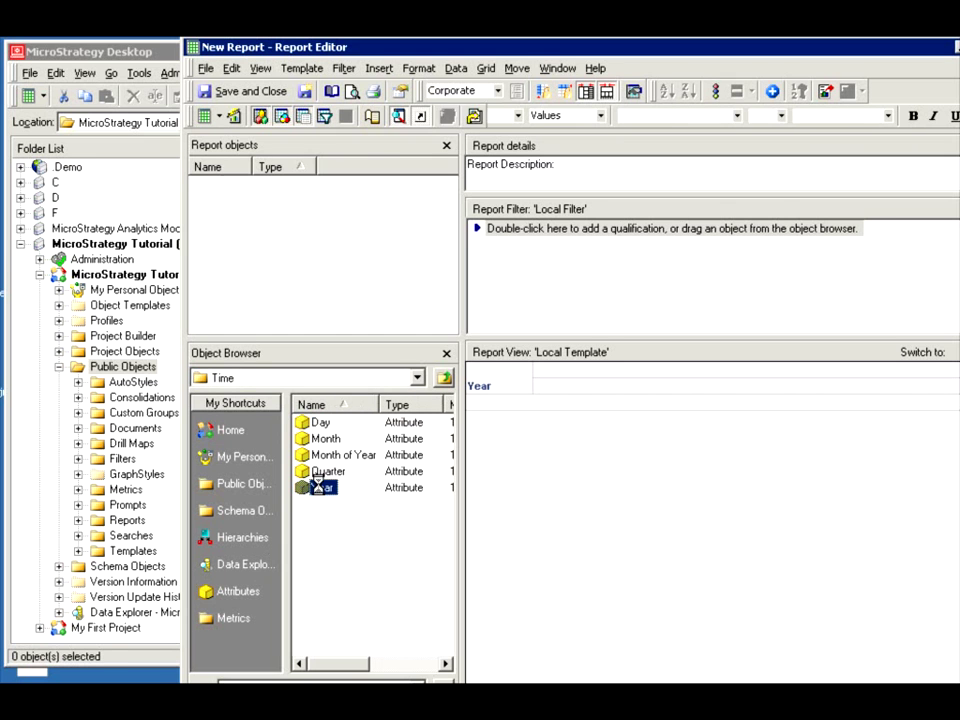
{"action": "left_click", "coordinate": [444, 377]}
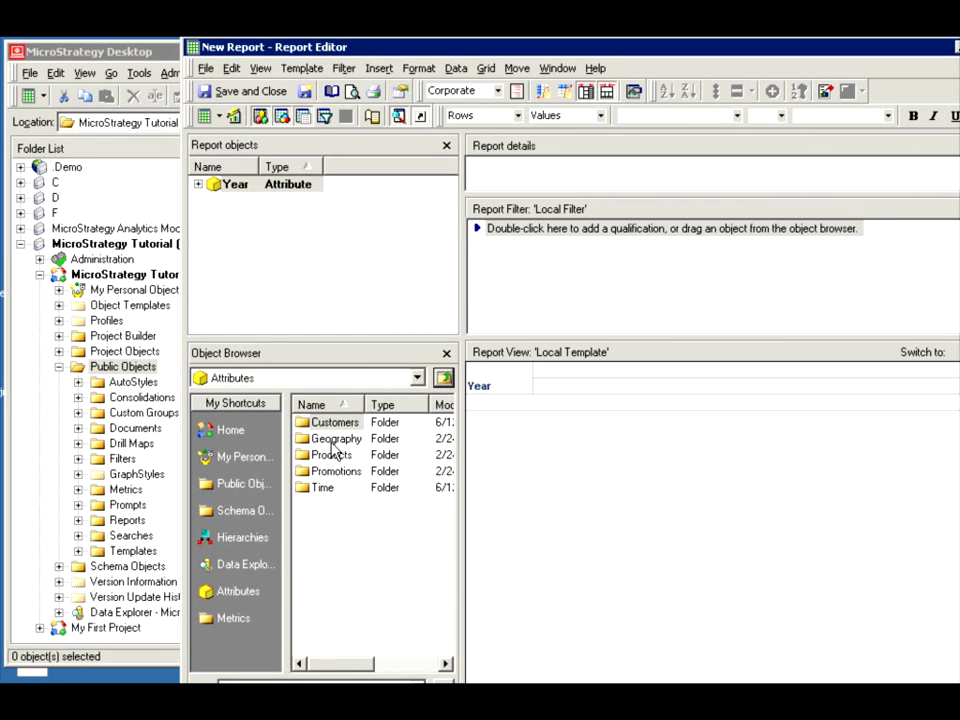
{"action": "double_click", "coordinate": [333, 441]}
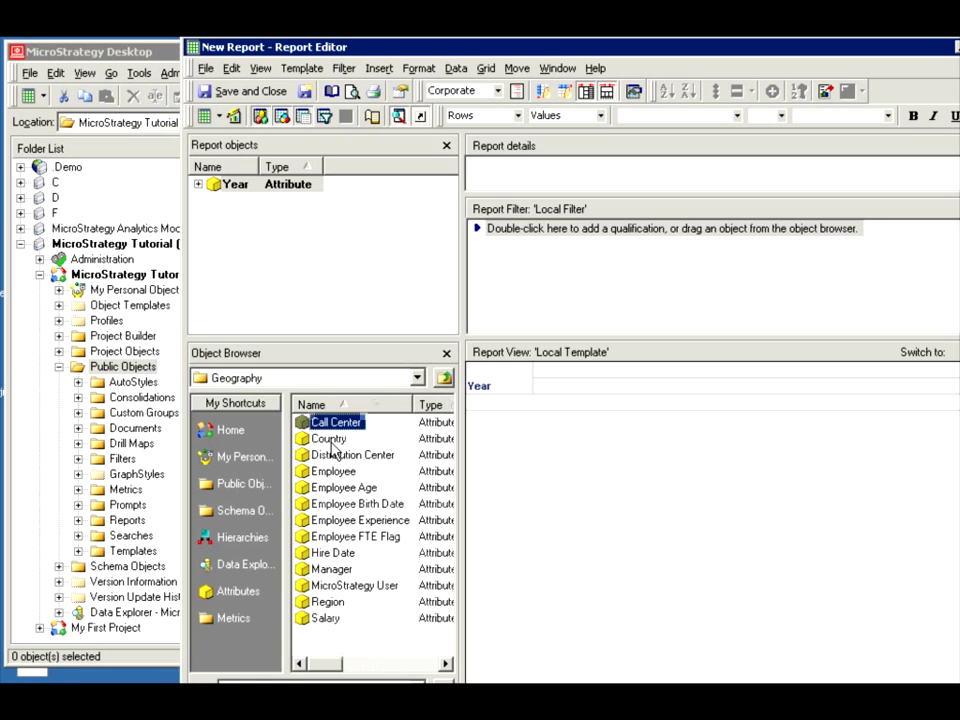
{"action": "left_click", "coordinate": [329, 603]}
{"action": "double_click", "coordinate": [329, 603]}
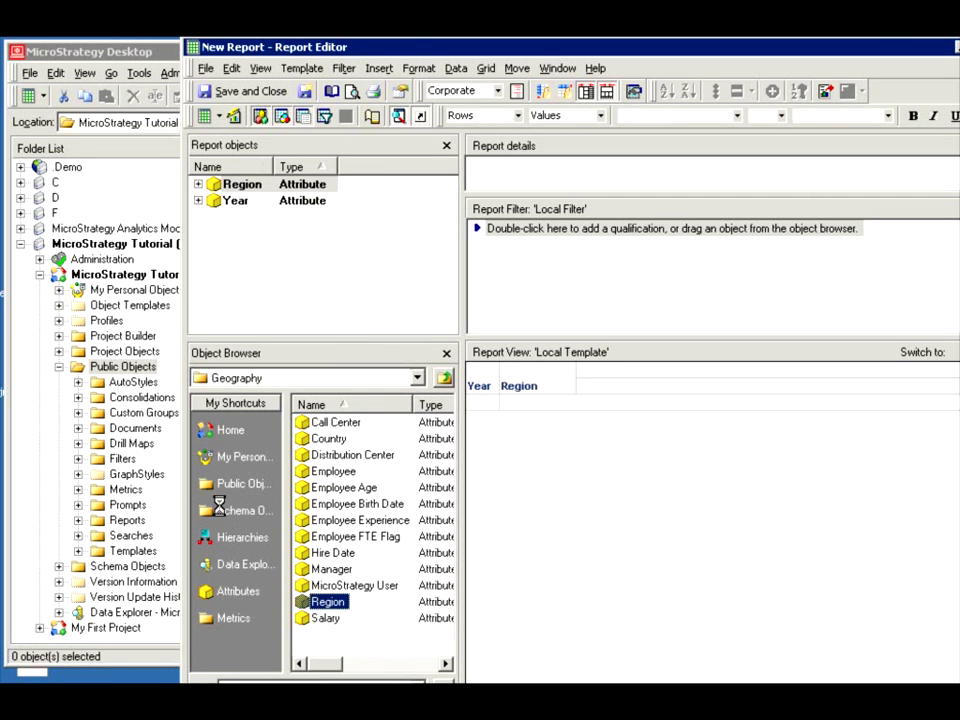
Add the Revenue metric from Sales Metrics and run the report.
{"action": "left_click", "coordinate": [205, 484]}
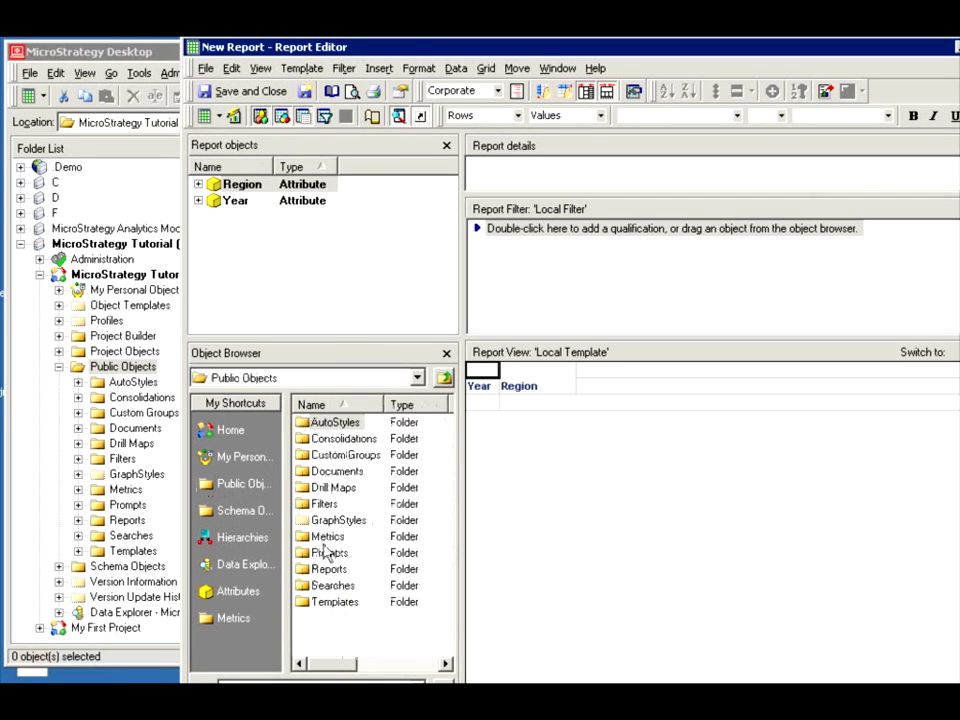
{"action": "double_click", "coordinate": [330, 537]}
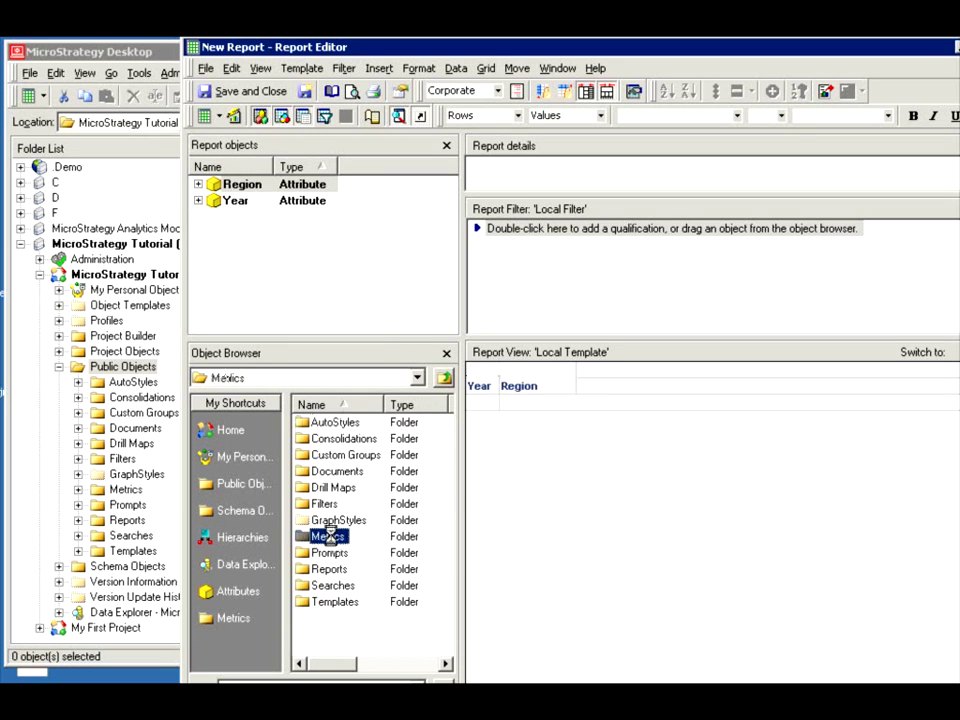
{"action": "double_click", "coordinate": [338, 508]}
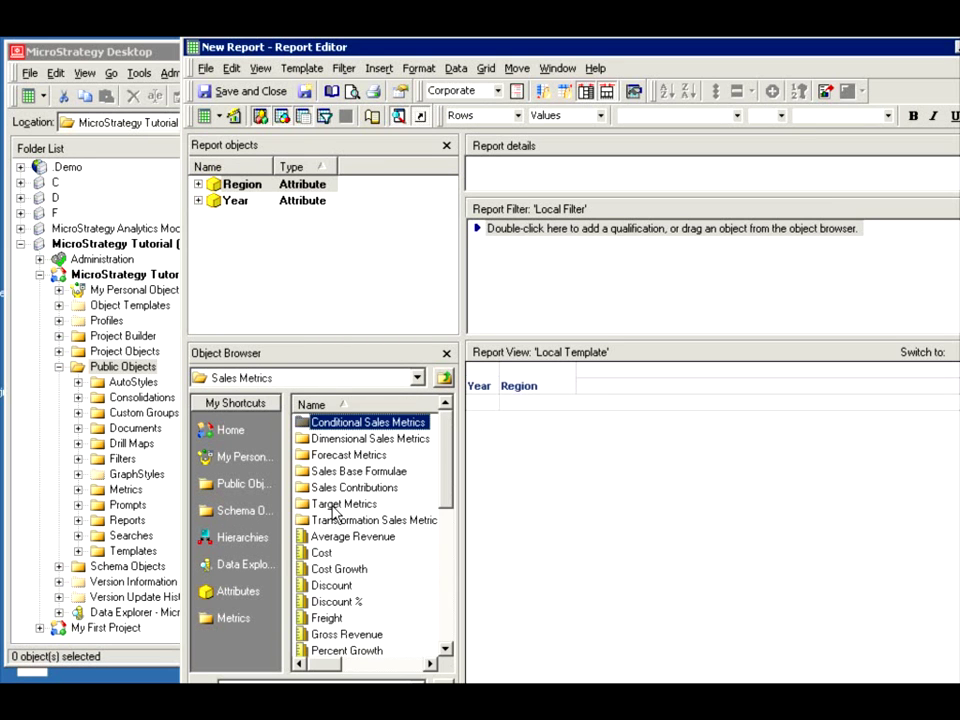
{"action": "scroll", "coordinate": [449, 627], "scroll_direction": "down", "scroll_amount": 5}
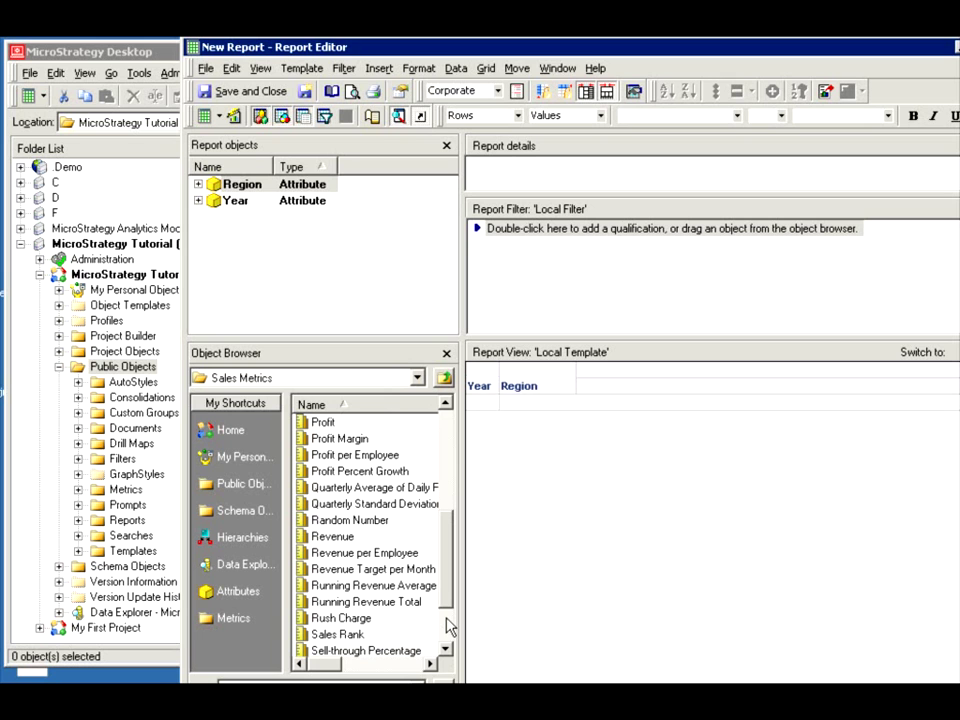
{"action": "double_click", "coordinate": [322, 537]}
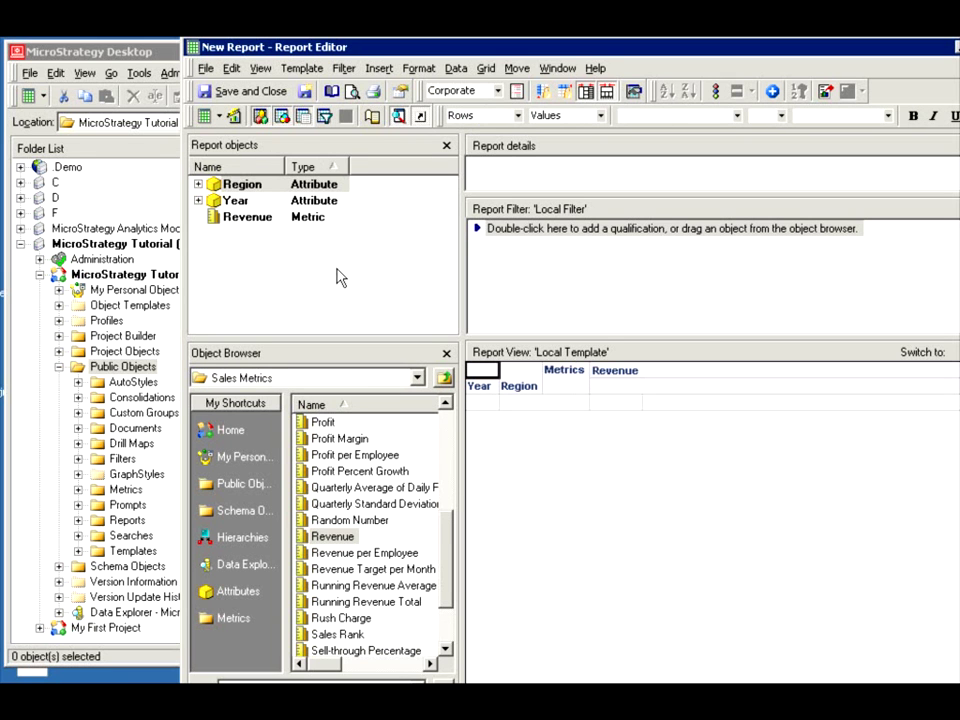
{"action": "key", "text": "F5"}
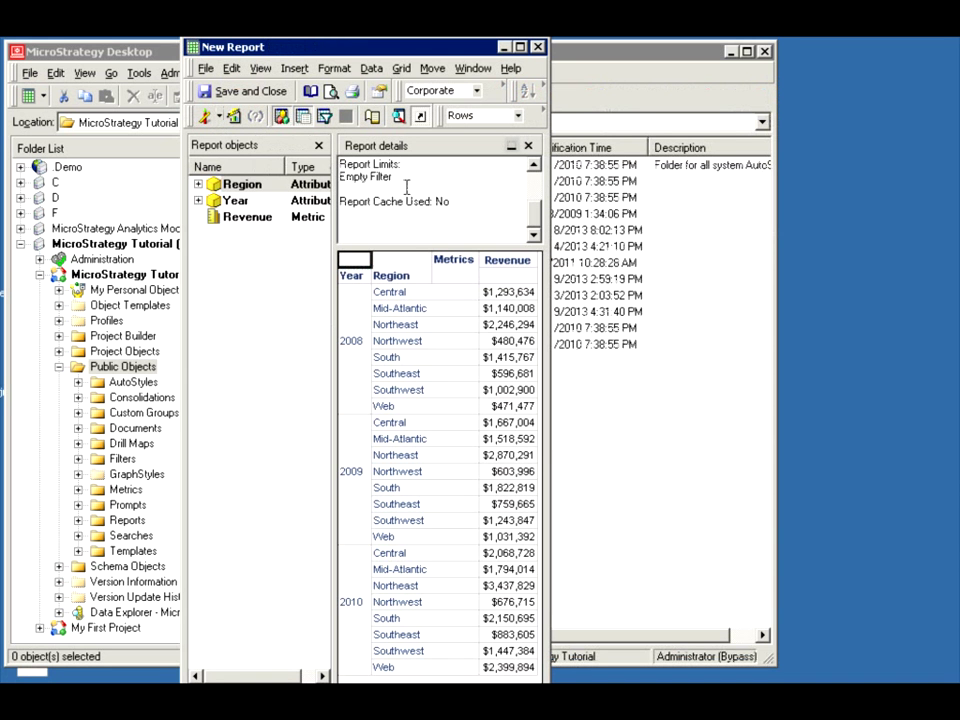
Return the report to design view and widen the Report Editor window.
{"action": "left_click", "coordinate": [205, 116]}
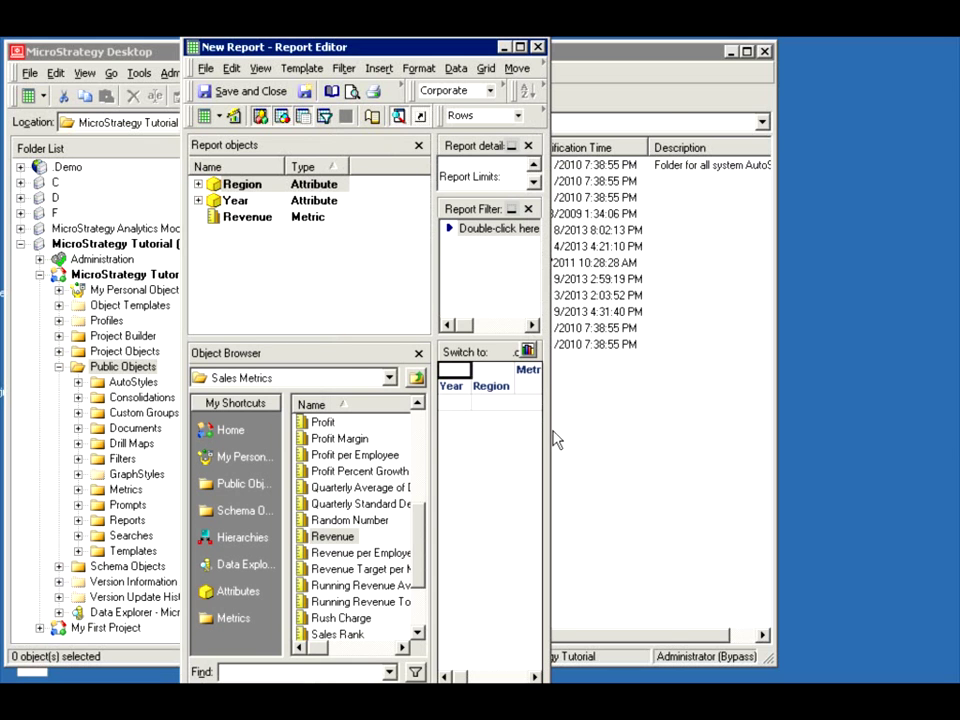
{"action": "left_click_drag", "start_coordinate": [551, 431], "coordinate": [820, 397]}
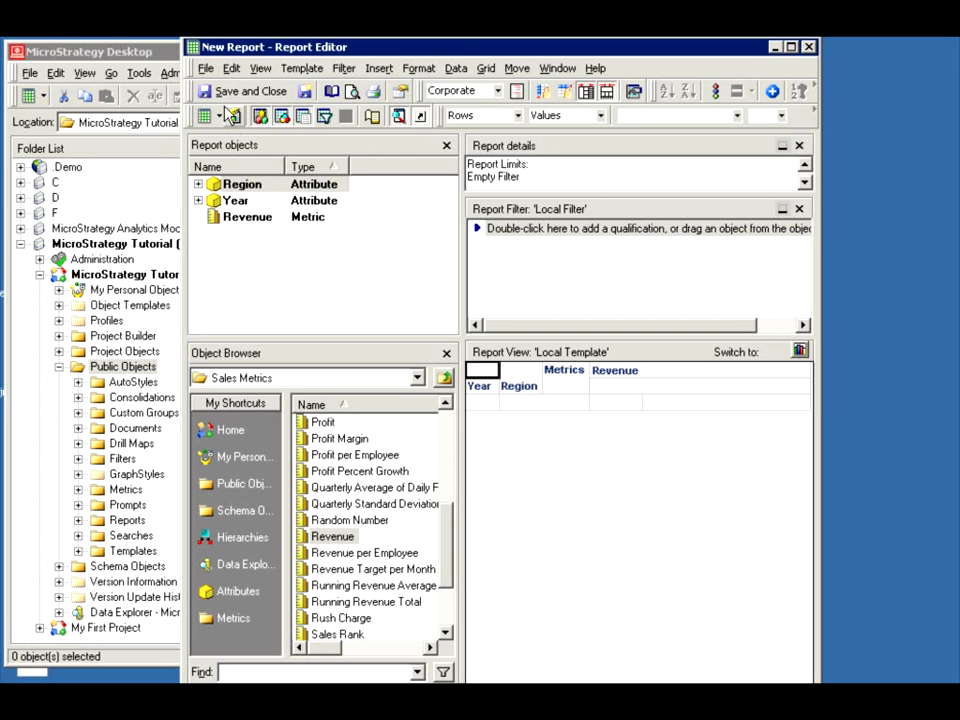
Save the report as New Report and verify its components are Region, Revenue and Year.
{"action": "left_click", "coordinate": [218, 86]}
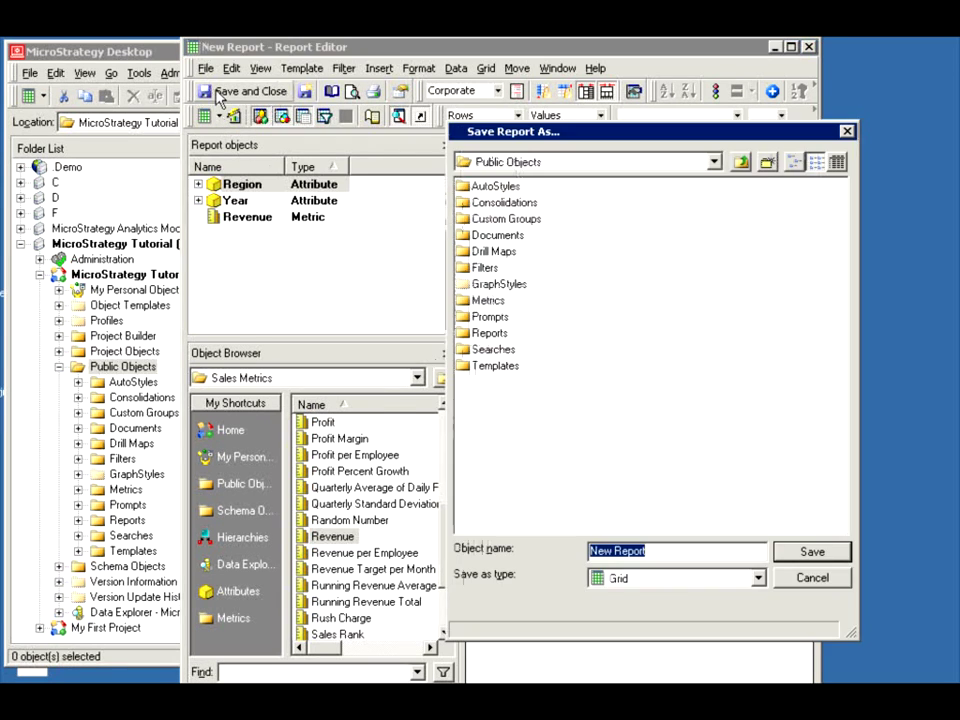
{"action": "left_click", "coordinate": [810, 551]}
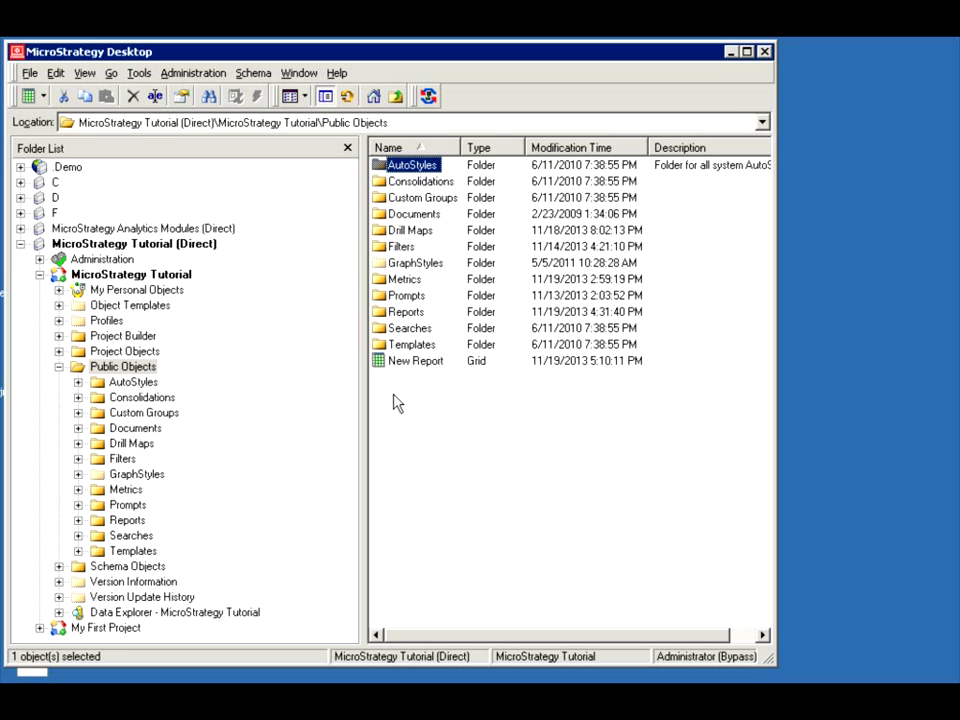
{"action": "left_click", "coordinate": [425, 362]}
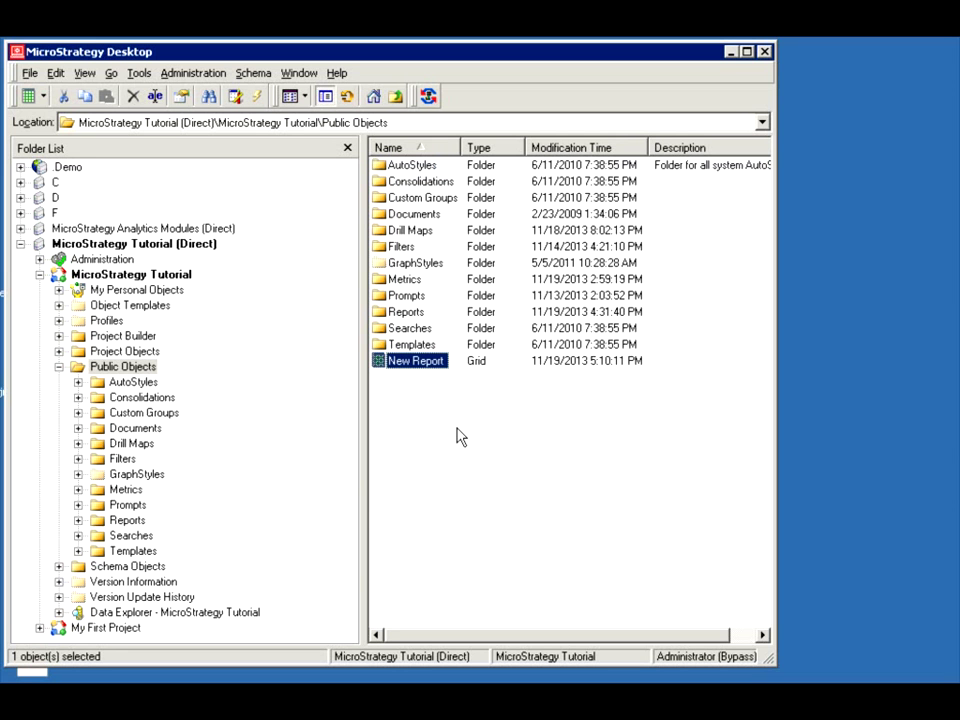
{"action": "right_click", "coordinate": [420, 364]}
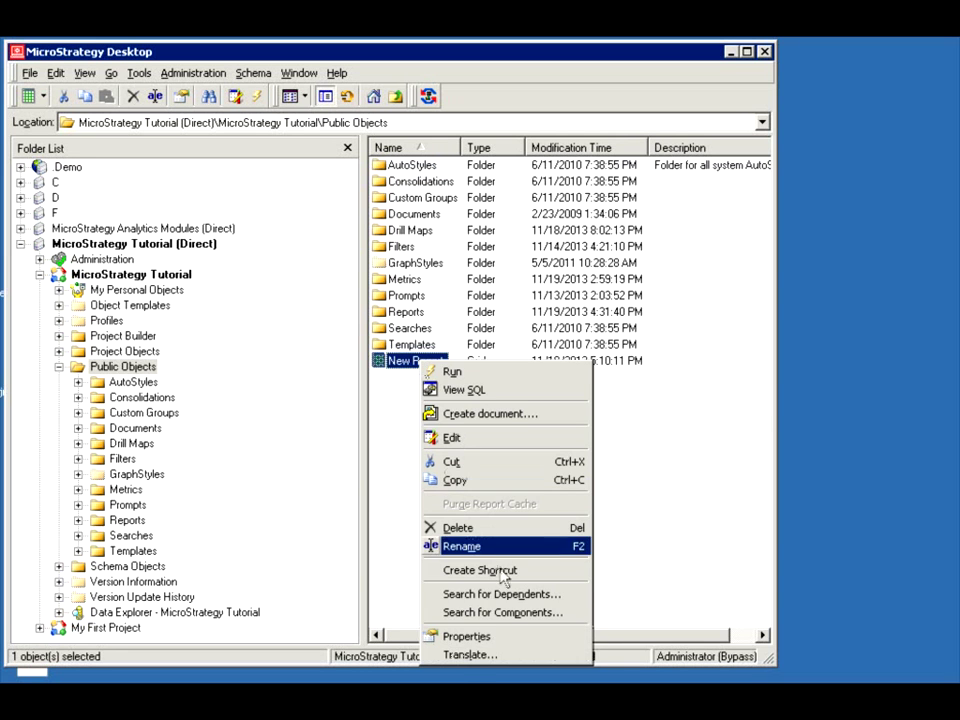
{"action": "left_click", "coordinate": [512, 614]}
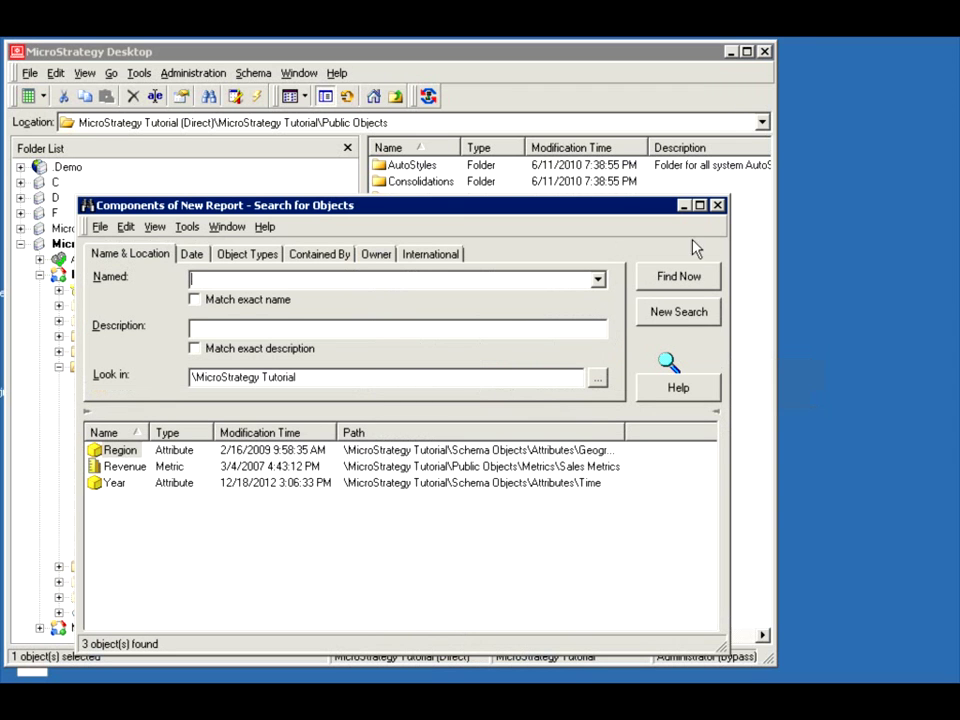
{"action": "left_click", "coordinate": [717, 205]}
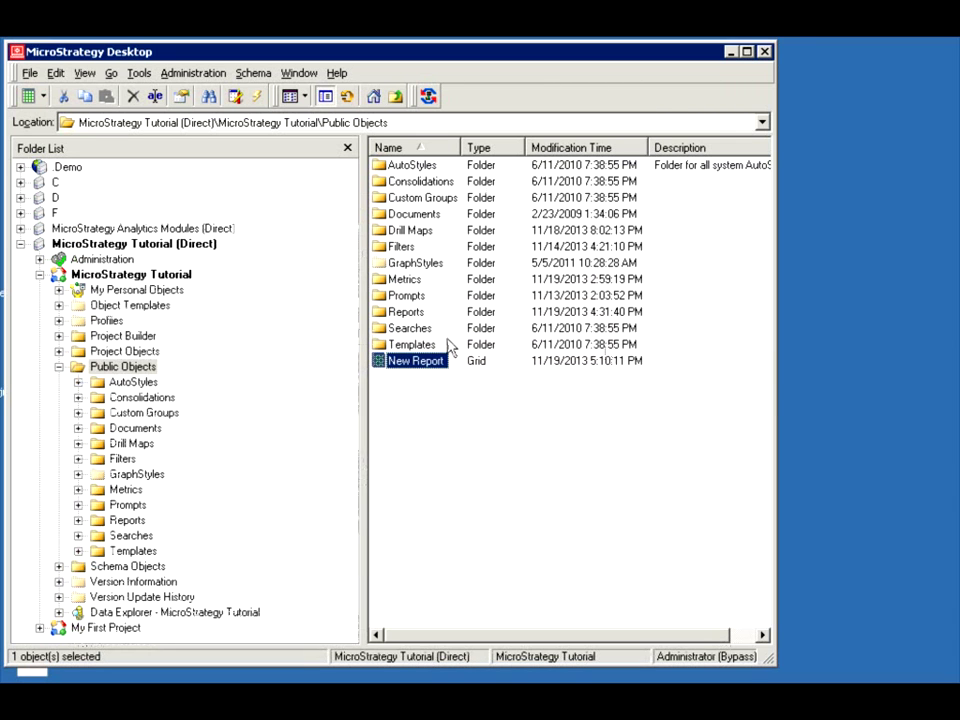
{"action": "right_click", "coordinate": [415, 368]}
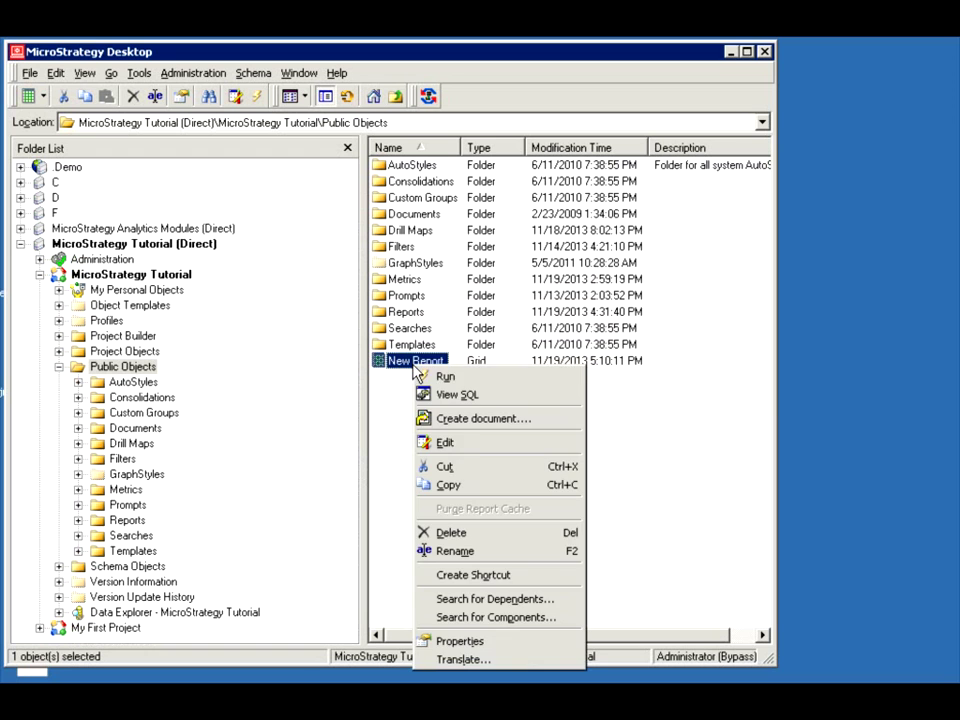
Save New Report's layout as 'My Test Template' in the Templates folder.
{"action": "left_click", "coordinate": [455, 441]}
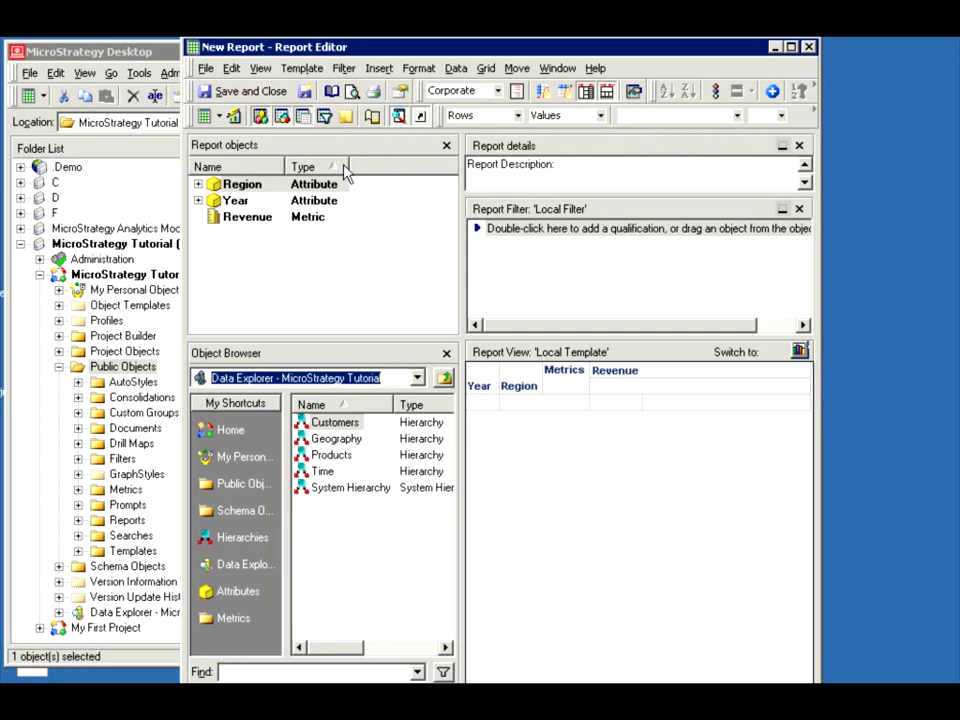
{"action": "left_click", "coordinate": [292, 68]}
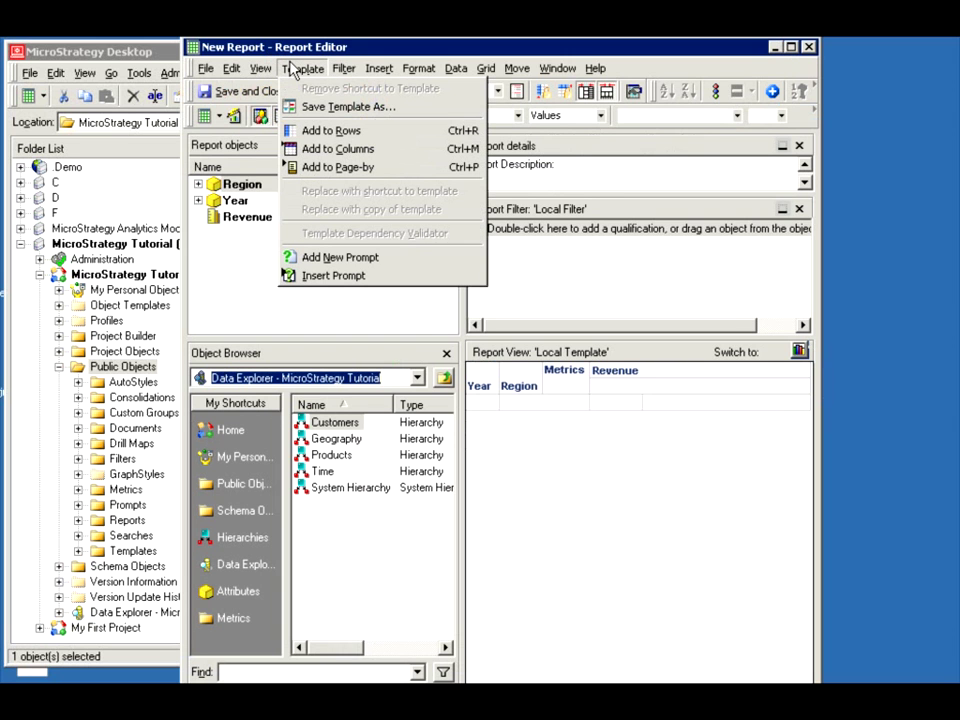
{"action": "left_click", "coordinate": [333, 107]}
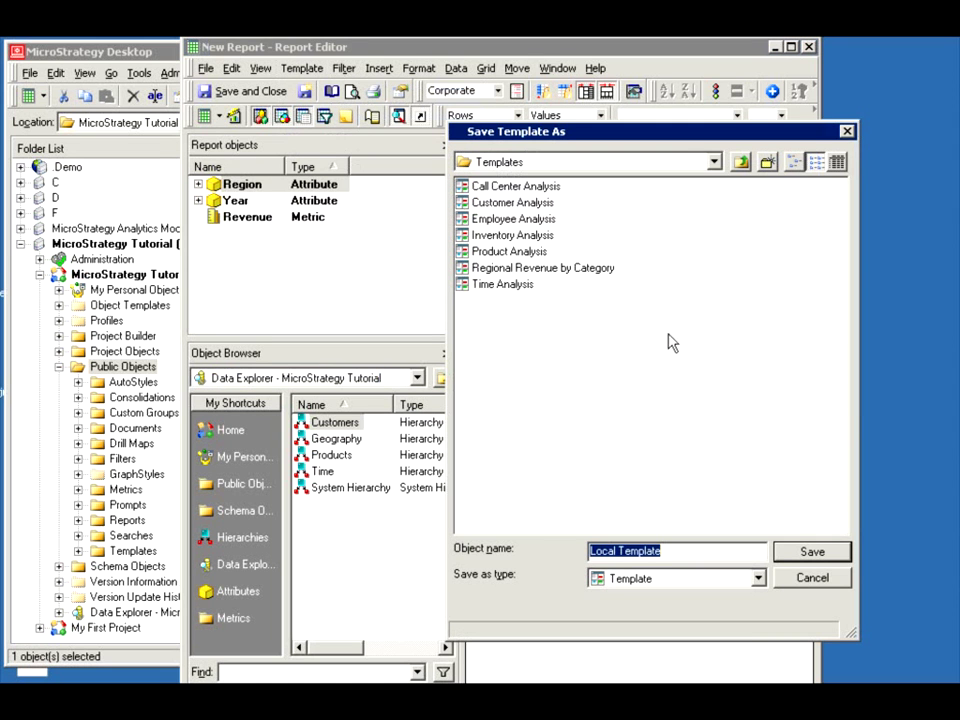
{"action": "type", "text": "M"}
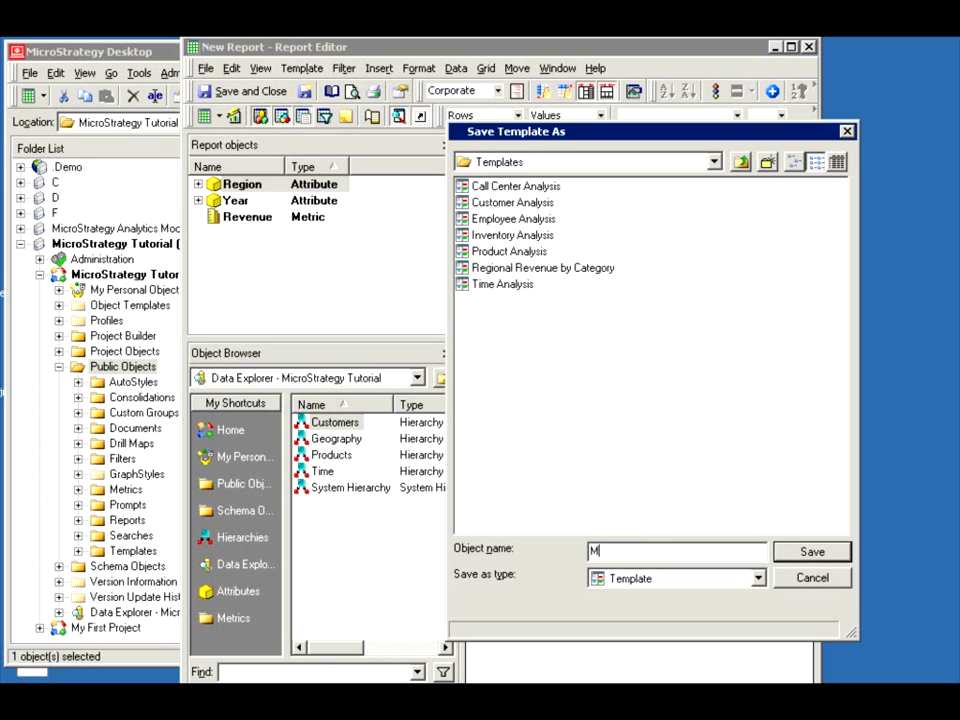
{"action": "type", "text": "y Test Template"}
{"action": "left_click", "coordinate": [815, 552]}
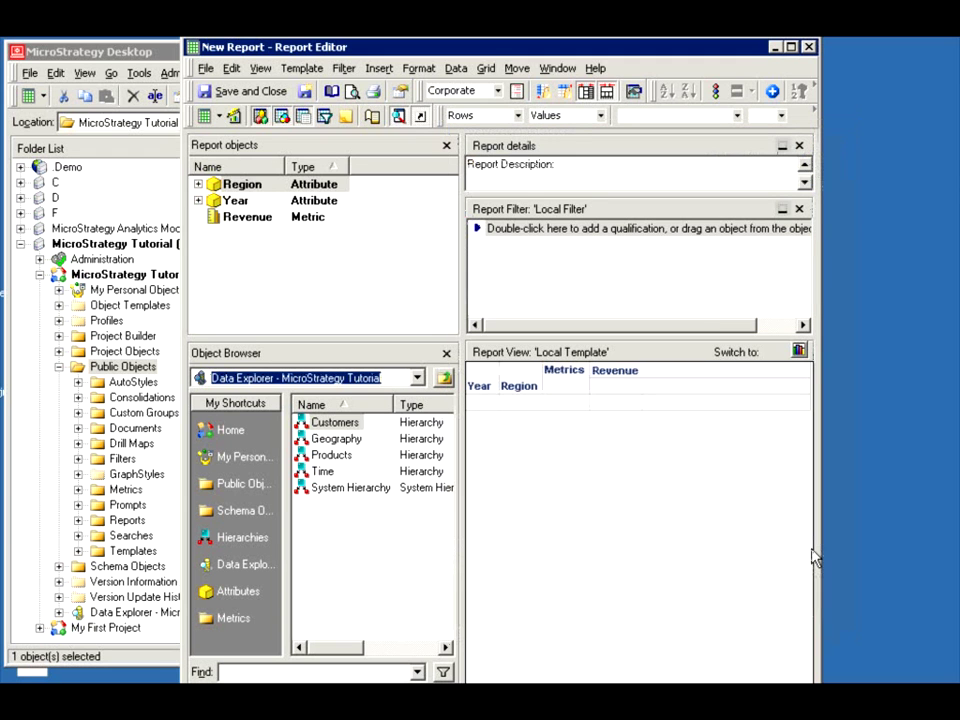
{"action": "left_click", "coordinate": [810, 48]}
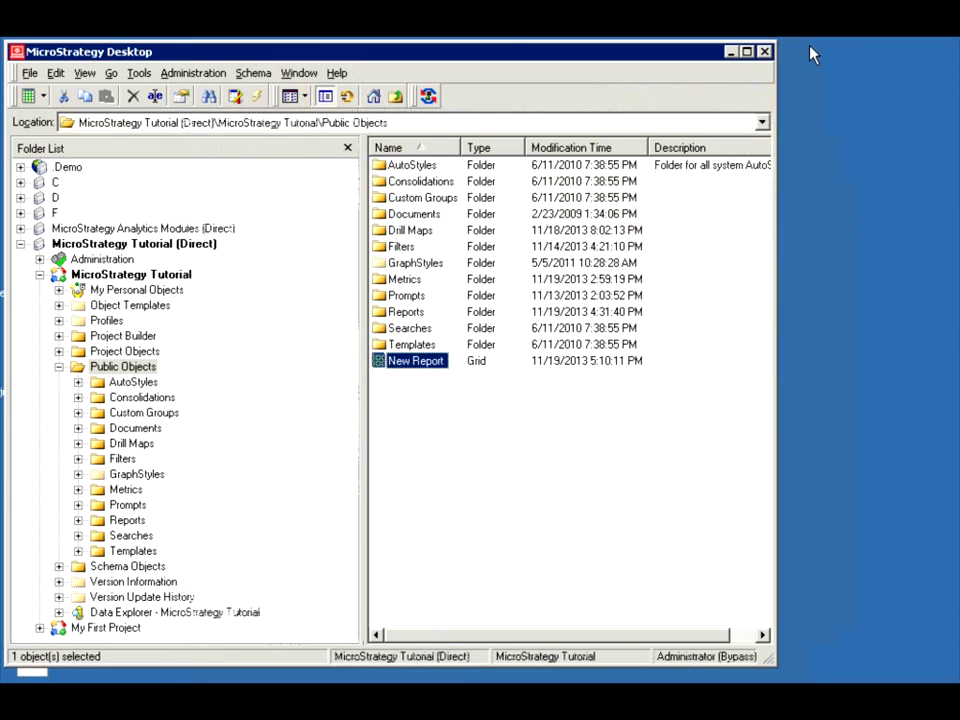
{"action": "right_click", "coordinate": [408, 368]}
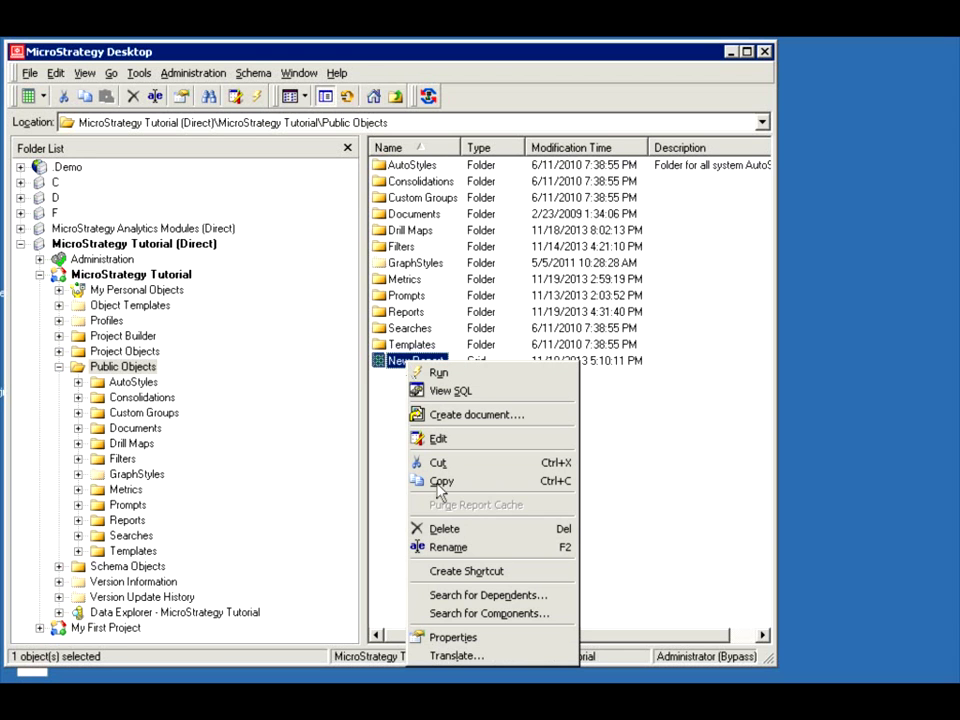
{"action": "left_click", "coordinate": [484, 613]}
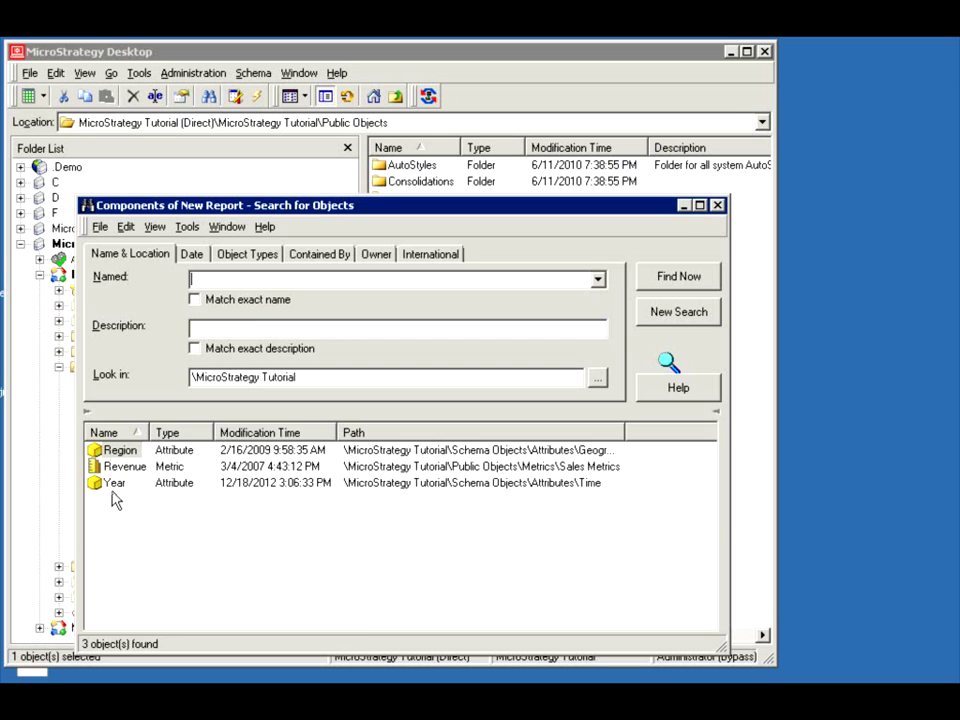
{"action": "left_click", "coordinate": [718, 205]}
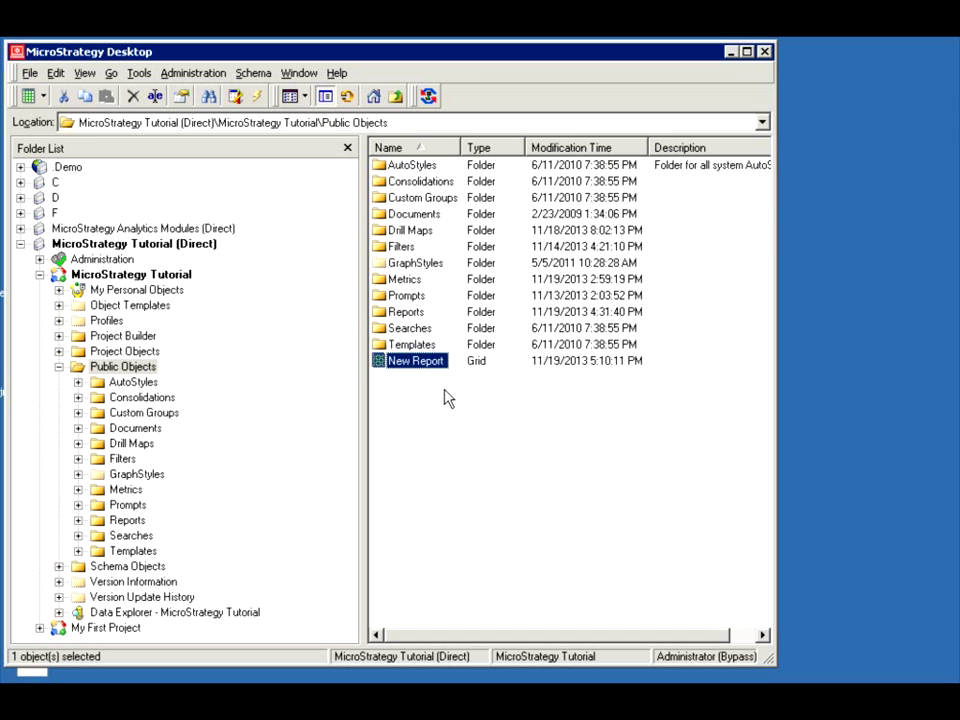
{"action": "left_click", "coordinate": [422, 364]}
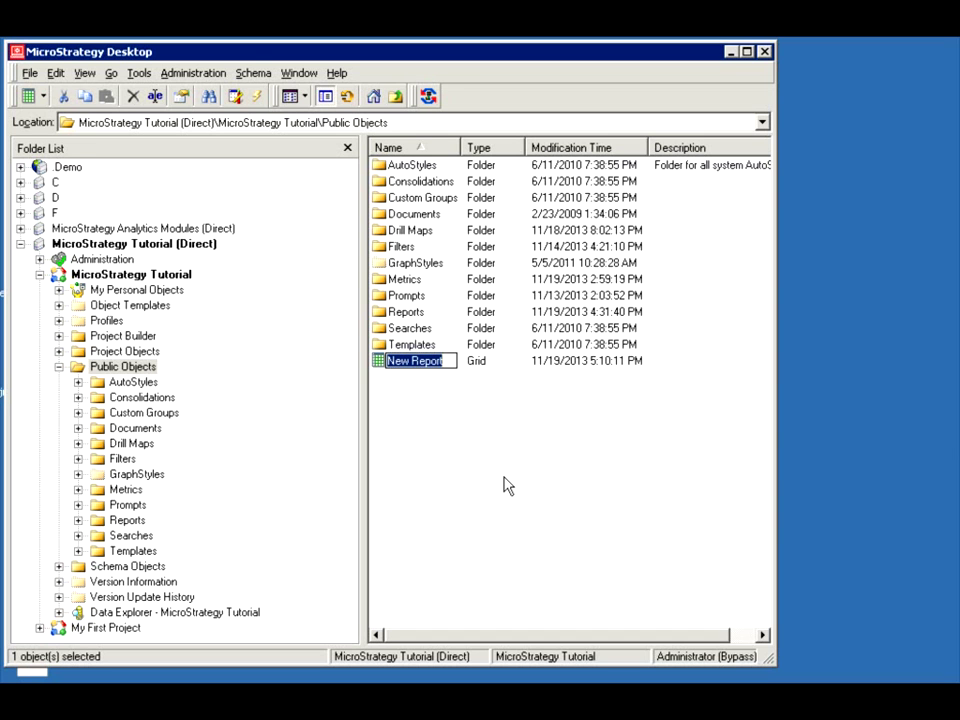
{"action": "left_click", "coordinate": [424, 423]}
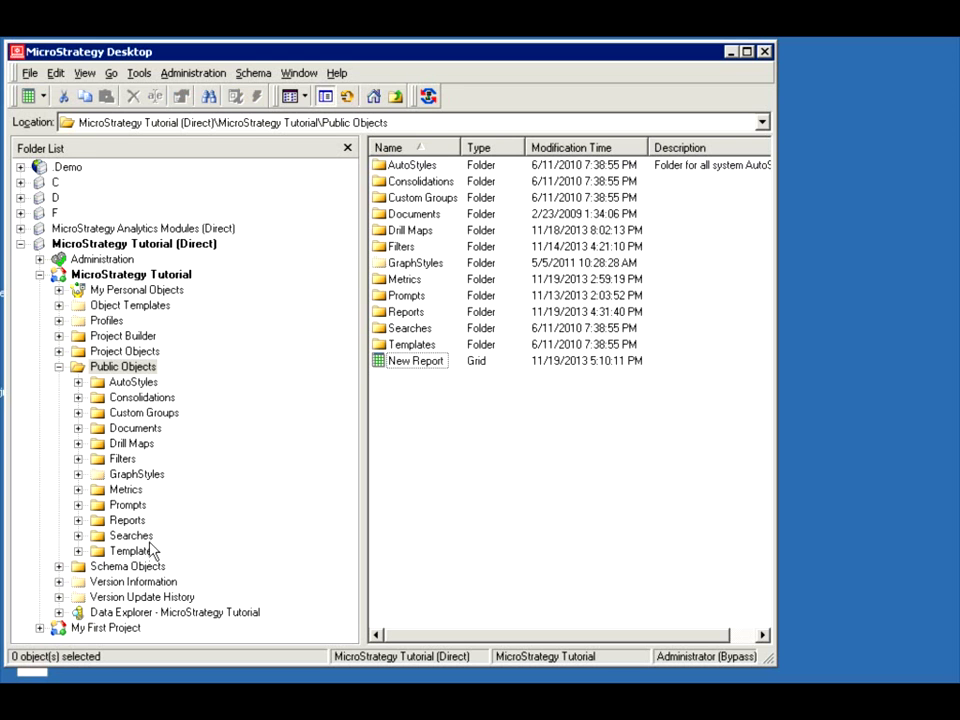
{"action": "left_click", "coordinate": [133, 551]}
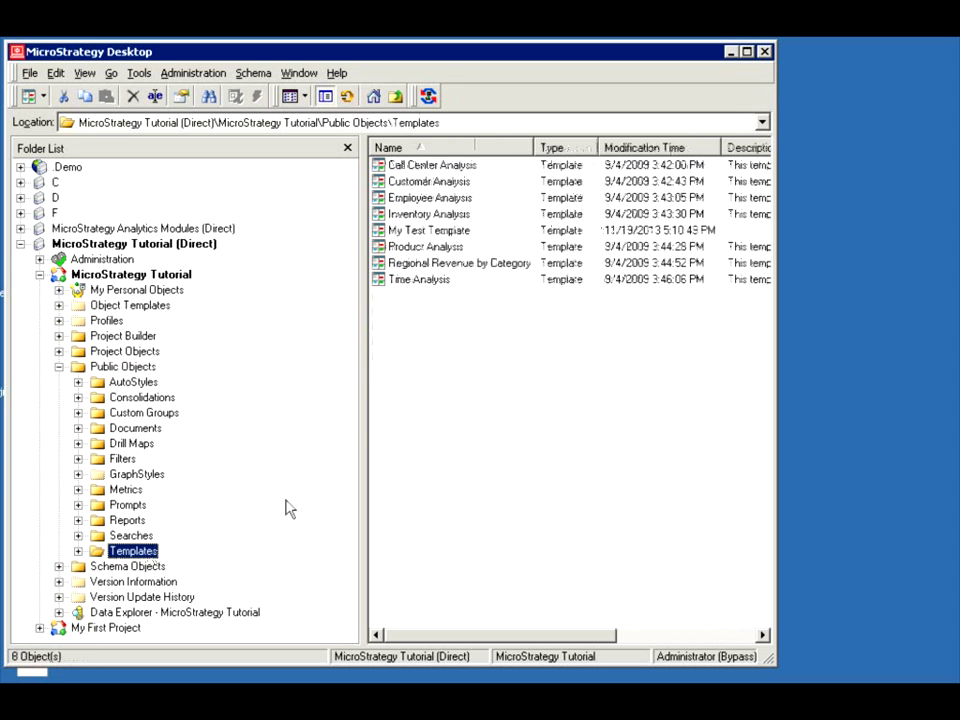
{"action": "left_click", "coordinate": [432, 231]}
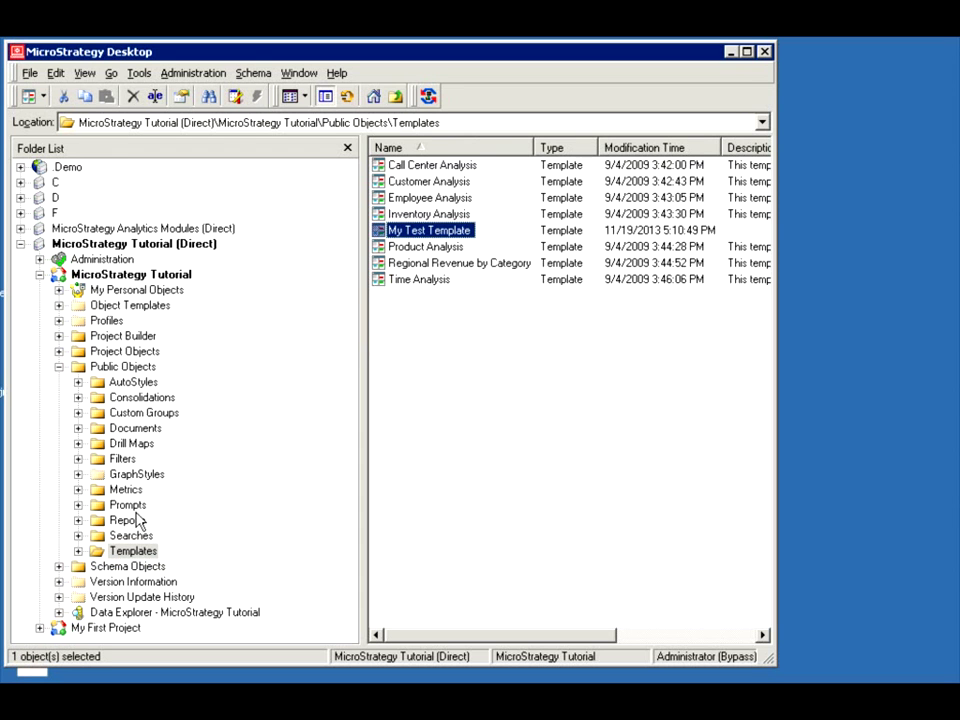
{"action": "left_click", "coordinate": [131, 524]}
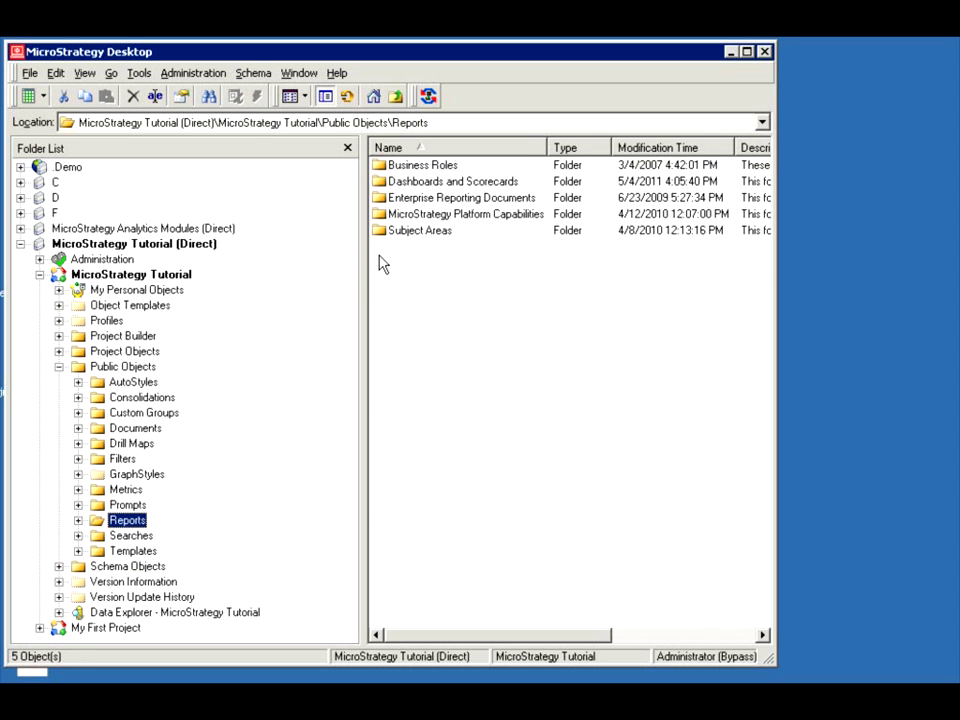
{"action": "left_click", "coordinate": [127, 505]}
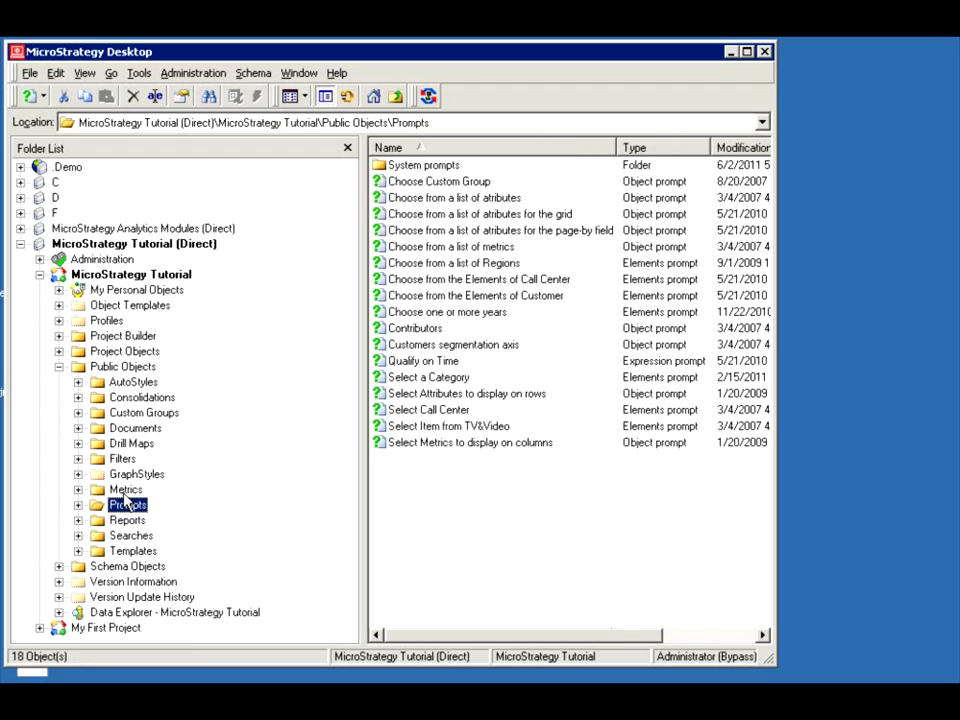
{"action": "left_click", "coordinate": [126, 490]}
{"action": "left_click", "coordinate": [122, 459]}
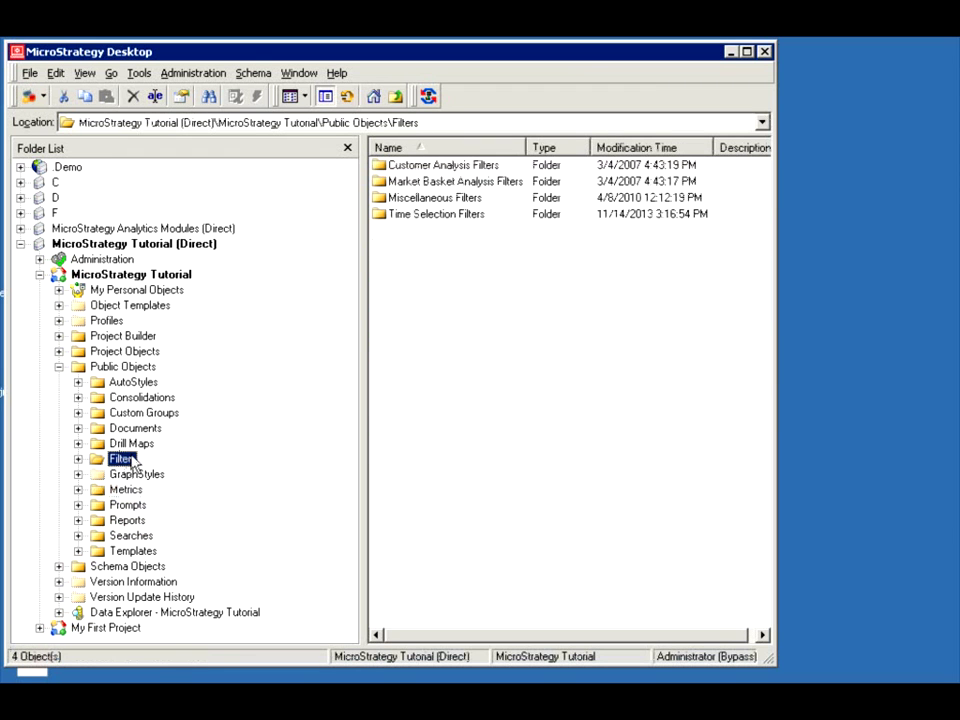
{"action": "left_click", "coordinate": [141, 413]}
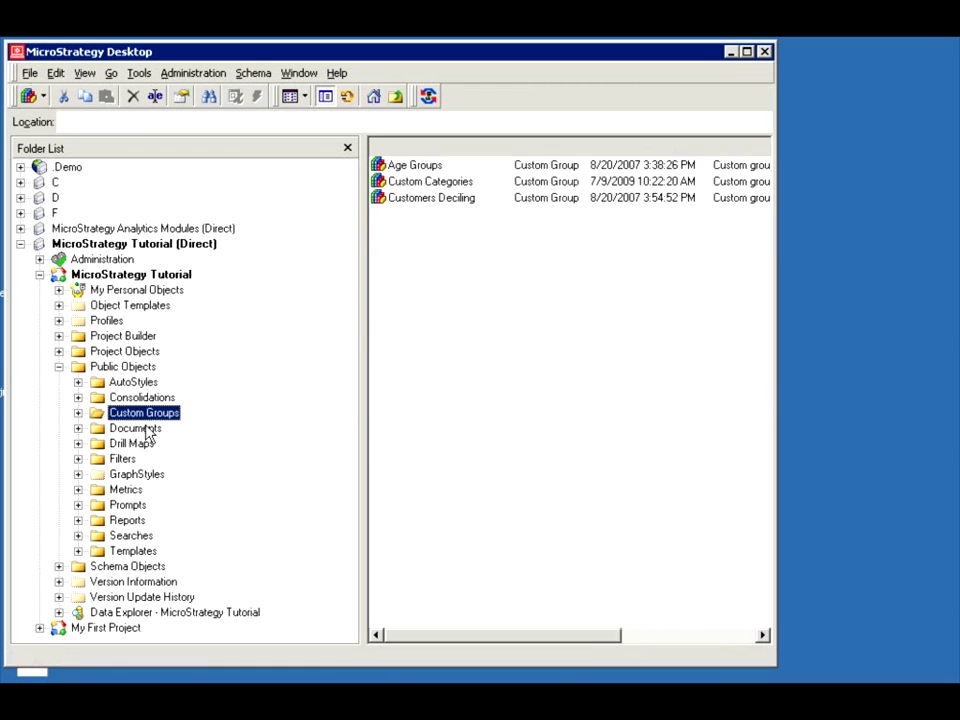
{"action": "left_click", "coordinate": [135, 428]}
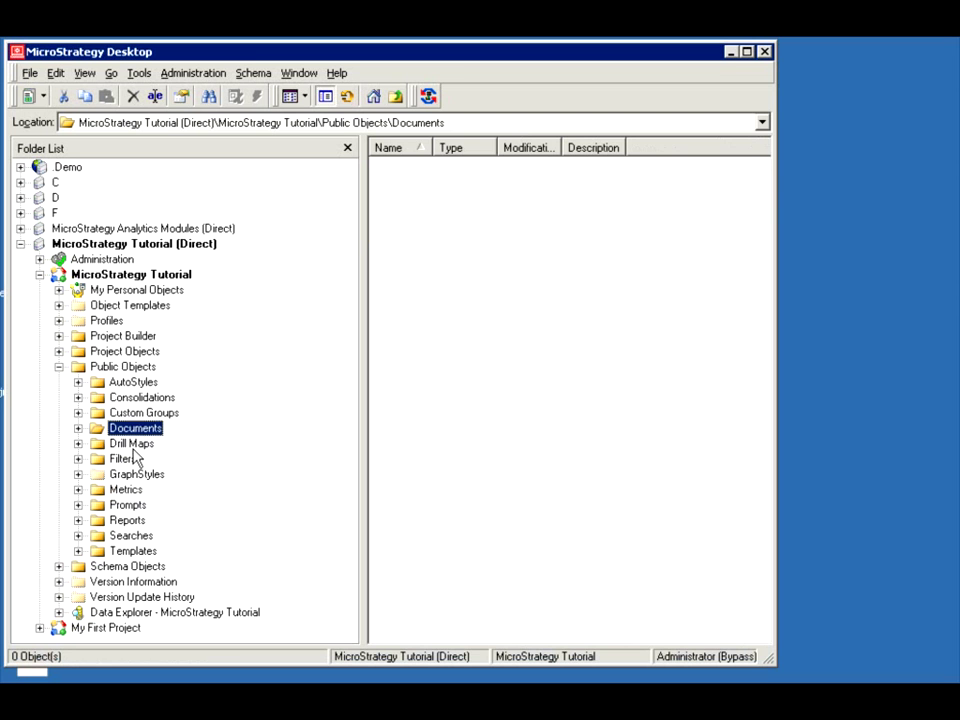
{"action": "left_click", "coordinate": [128, 383]}
{"action": "left_click", "coordinate": [140, 367]}
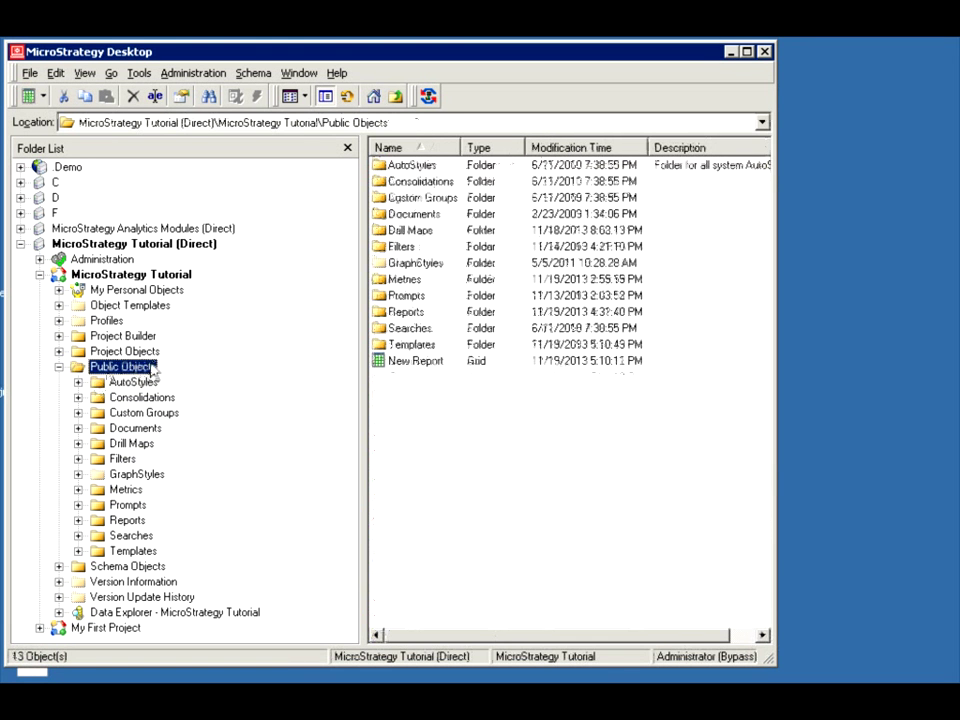
{"action": "left_click", "coordinate": [414, 365]}
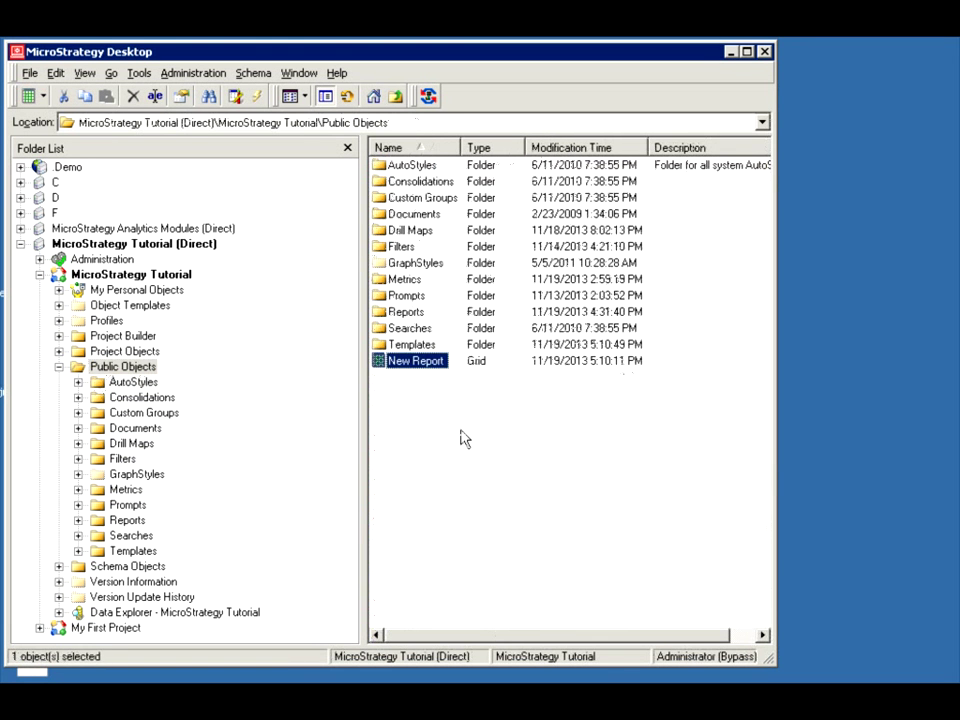
In the New Report editor, replace the template with a copy of My Test Template.
{"action": "right_click", "coordinate": [398, 365]}
{"action": "left_click", "coordinate": [407, 436]}
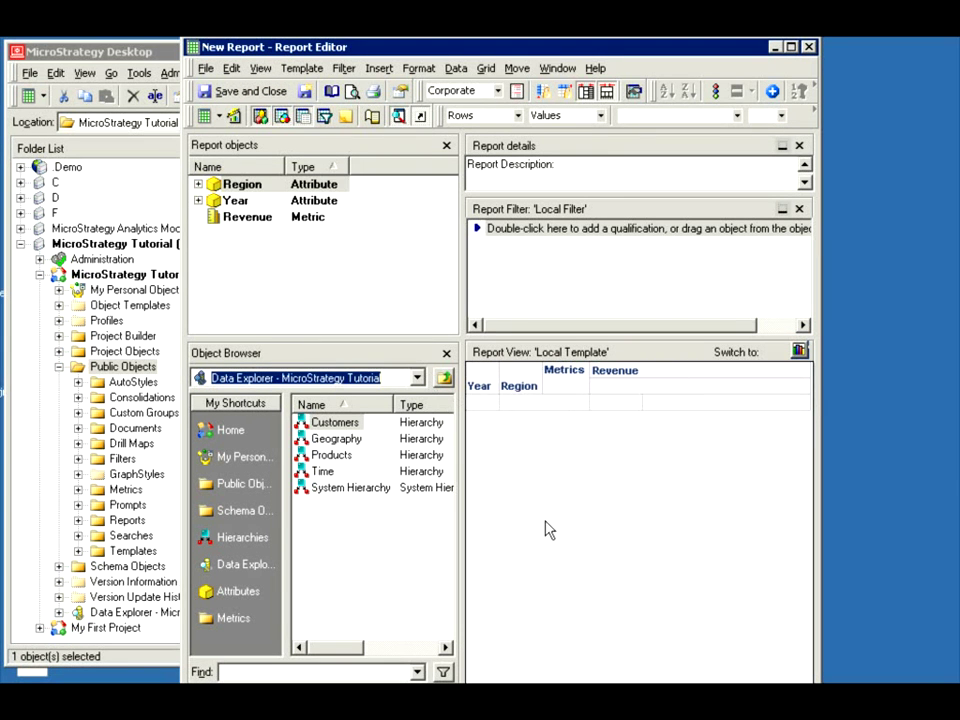
{"action": "left_click", "coordinate": [302, 68]}
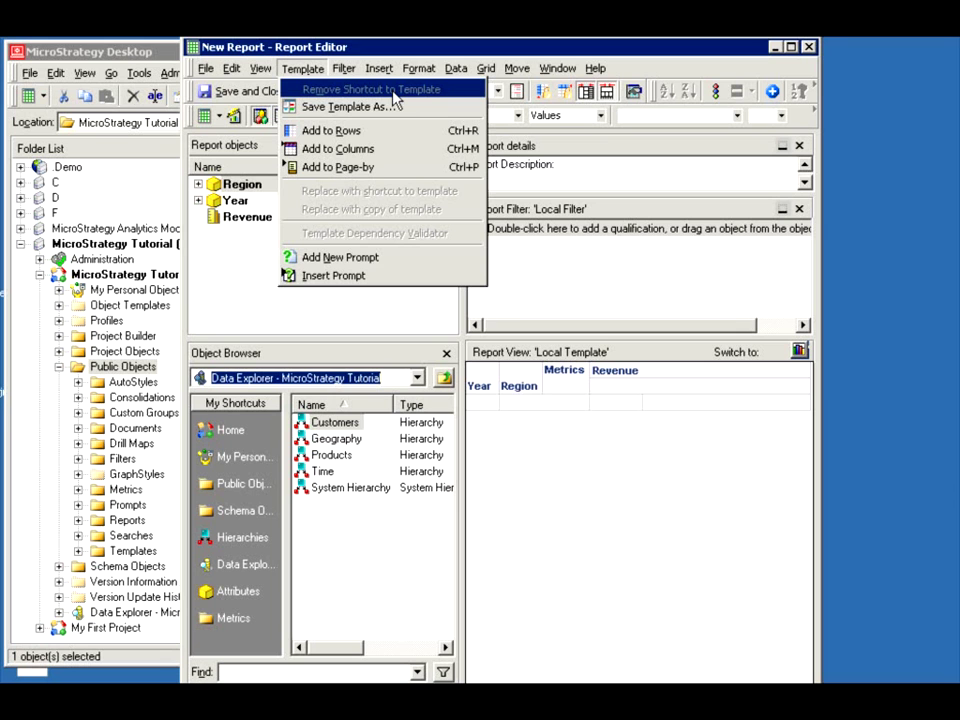
{"action": "left_click", "coordinate": [593, 543]}
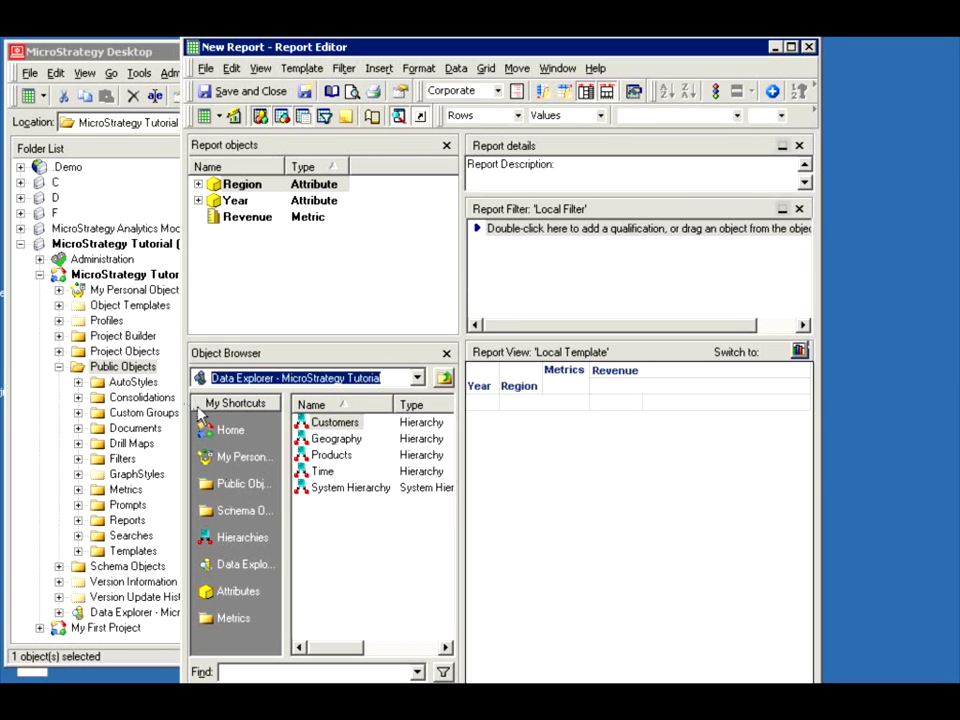
{"action": "left_click", "coordinate": [220, 485]}
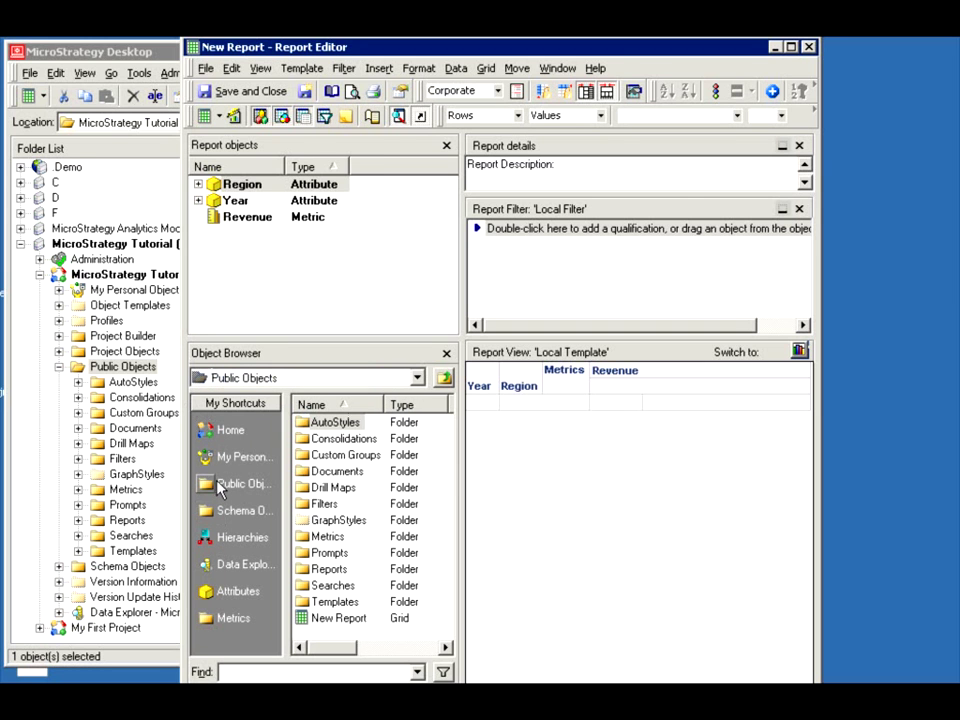
{"action": "double_click", "coordinate": [322, 605]}
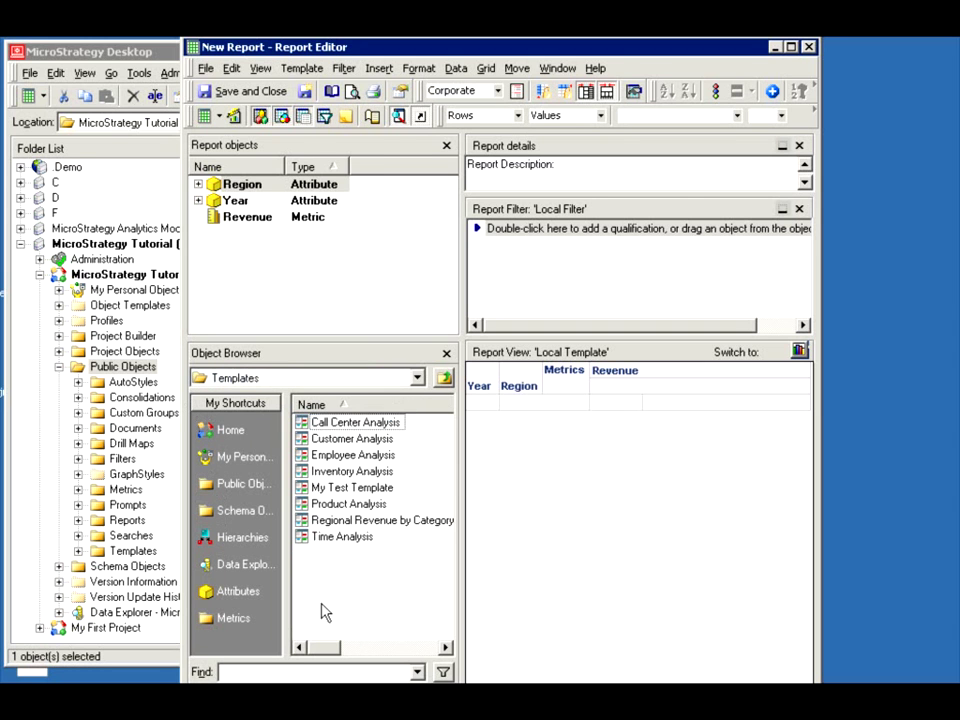
{"action": "right_click", "coordinate": [344, 489]}
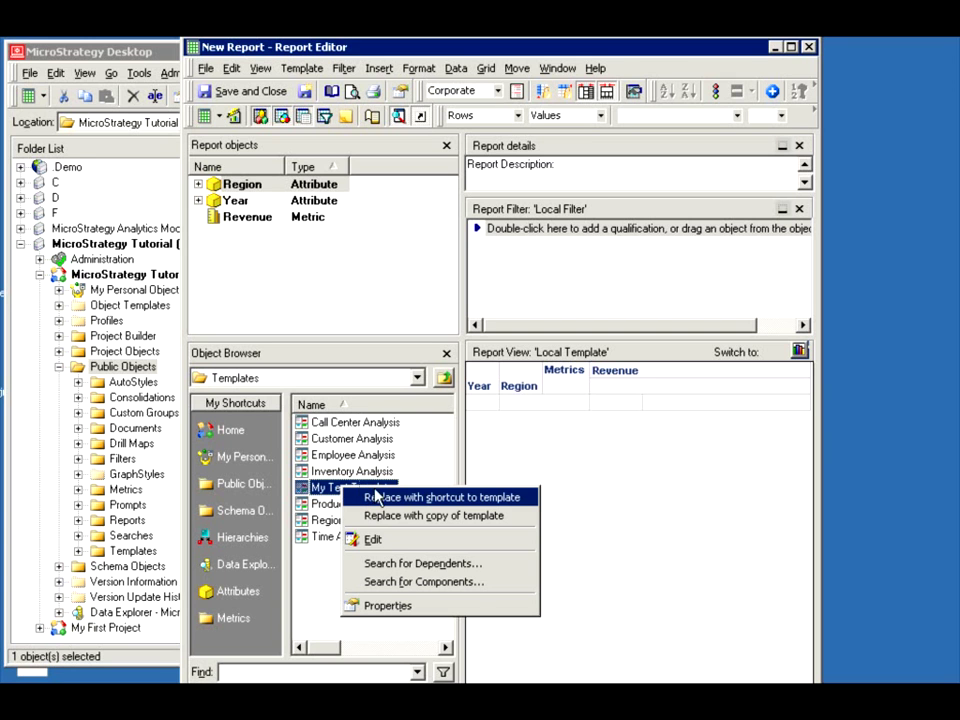
{"action": "left_click", "coordinate": [420, 517]}
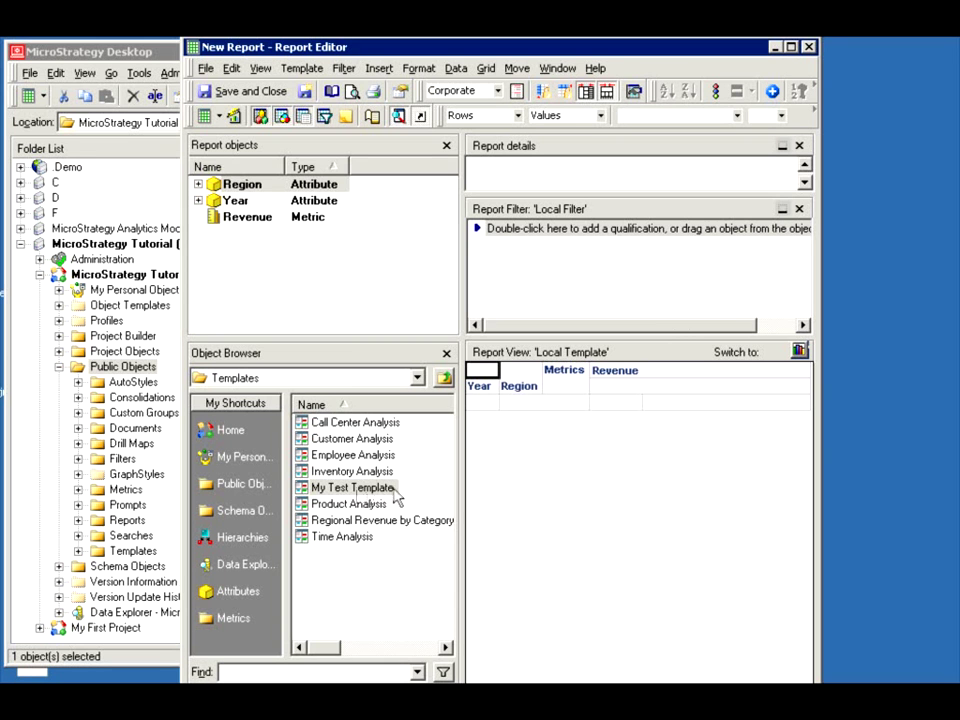
Save New Report and confirm its components are still Region, Revenue and Year.
{"action": "left_click_drag", "start_coordinate": [400, 497], "coordinate": [563, 357]}
{"action": "left_click_drag", "start_coordinate": [366, 492], "coordinate": [573, 422]}
{"action": "left_click", "coordinate": [250, 92]}
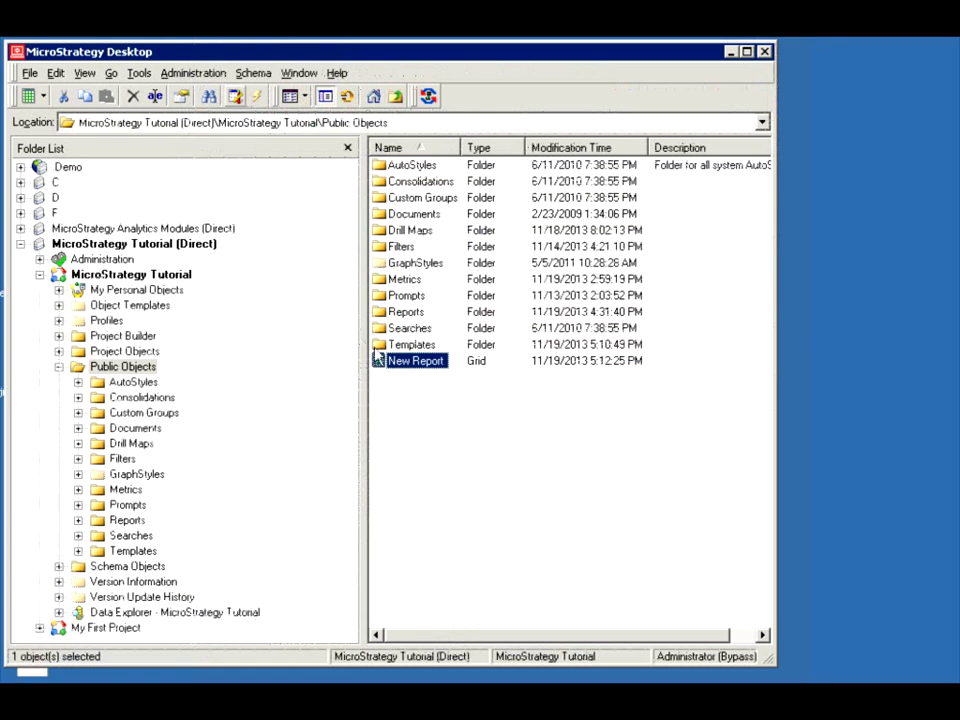
{"action": "right_click", "coordinate": [391, 367]}
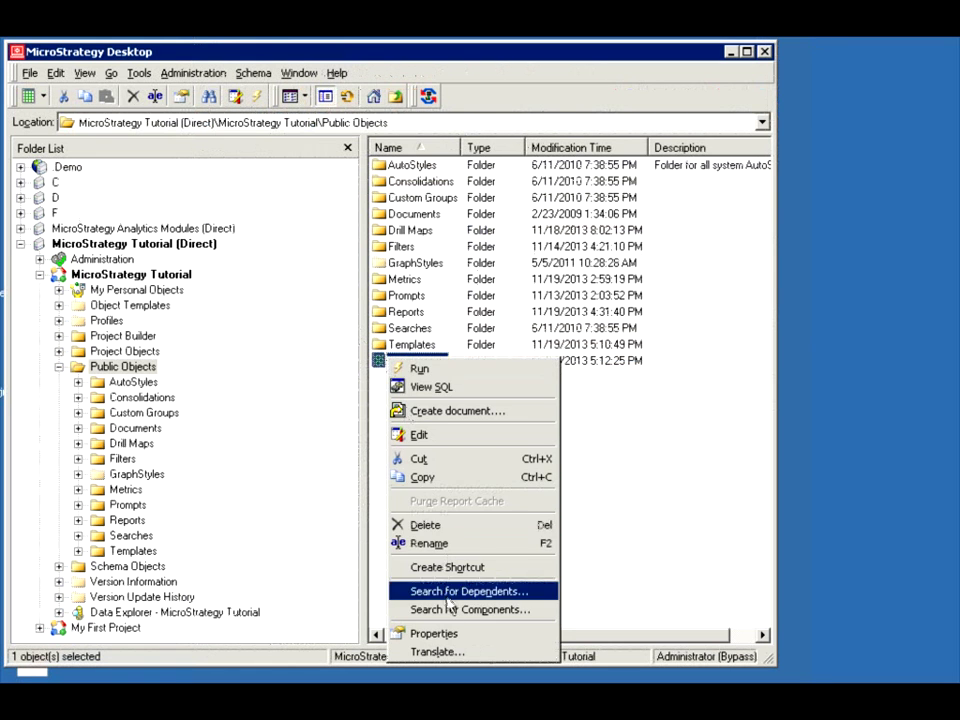
{"action": "left_click", "coordinate": [449, 604]}
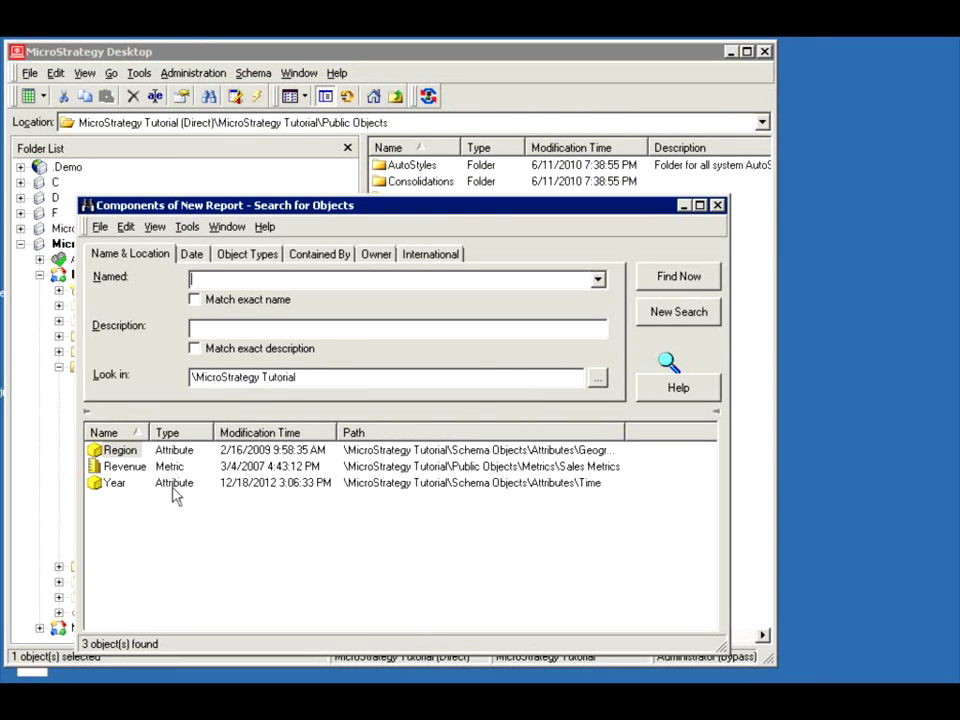
{"action": "left_click", "coordinate": [718, 204]}
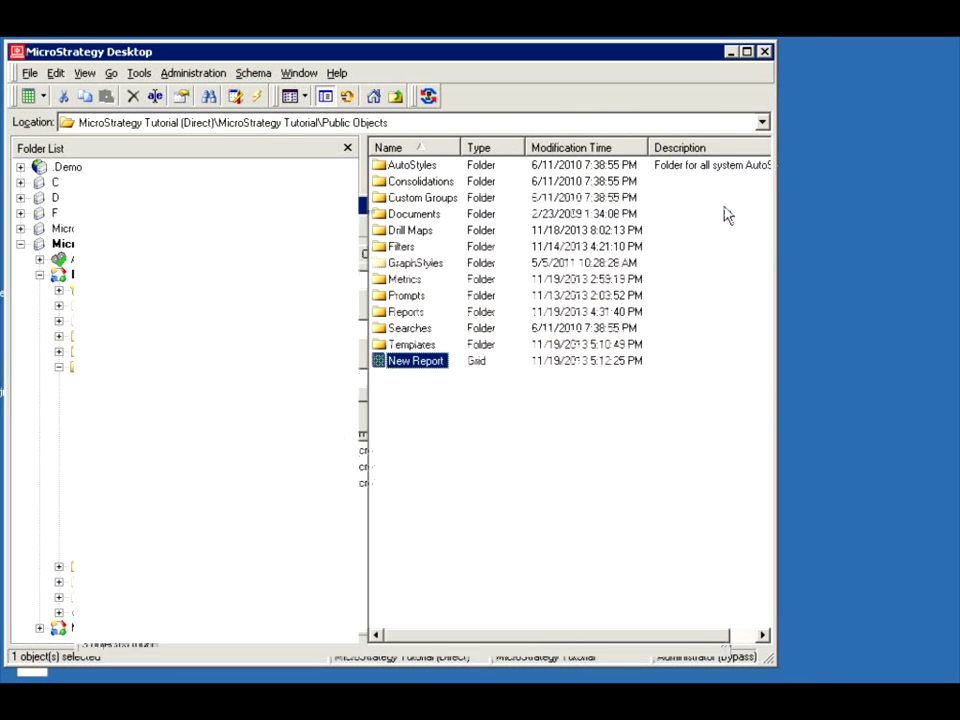
Replace New Report's template with a shortcut to My Test Template and save the report.
{"action": "right_click", "coordinate": [431, 364]}
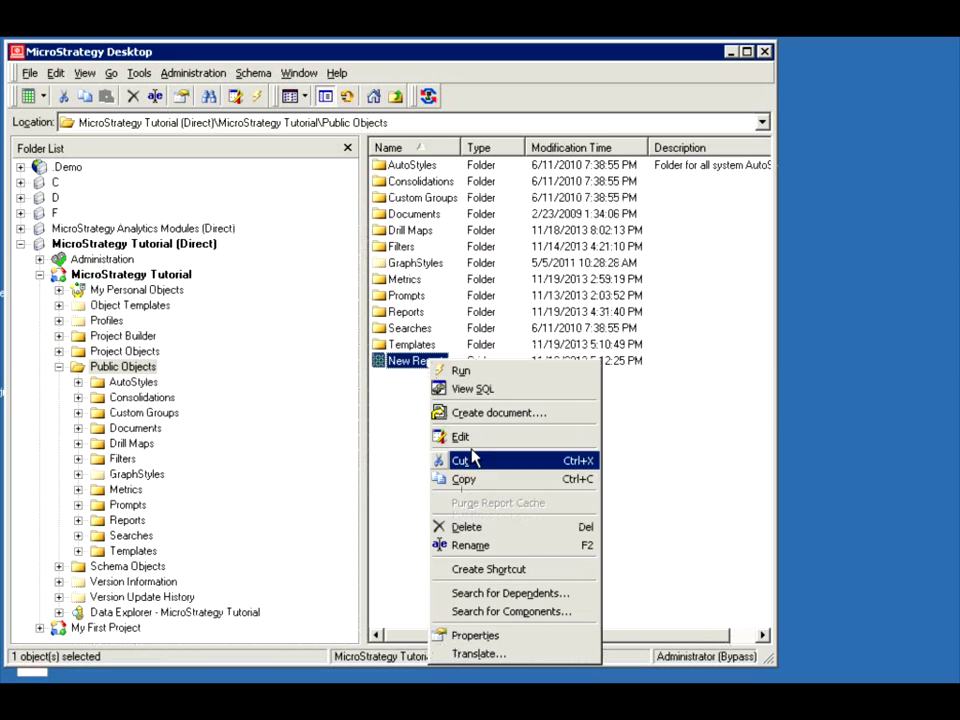
{"action": "left_click", "coordinate": [460, 437]}
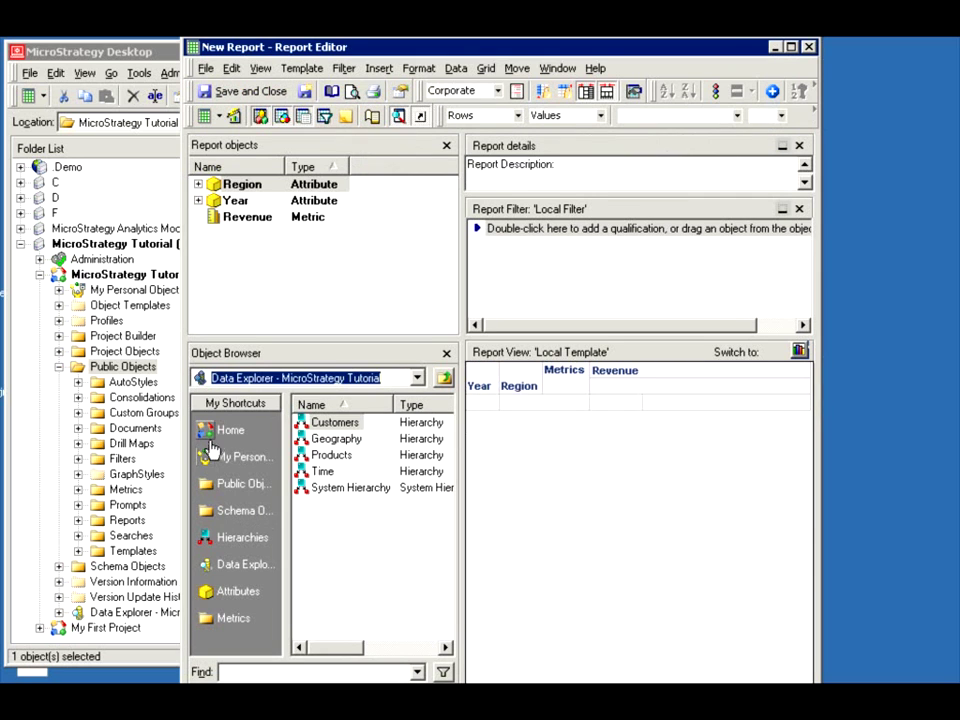
{"action": "left_click", "coordinate": [215, 488]}
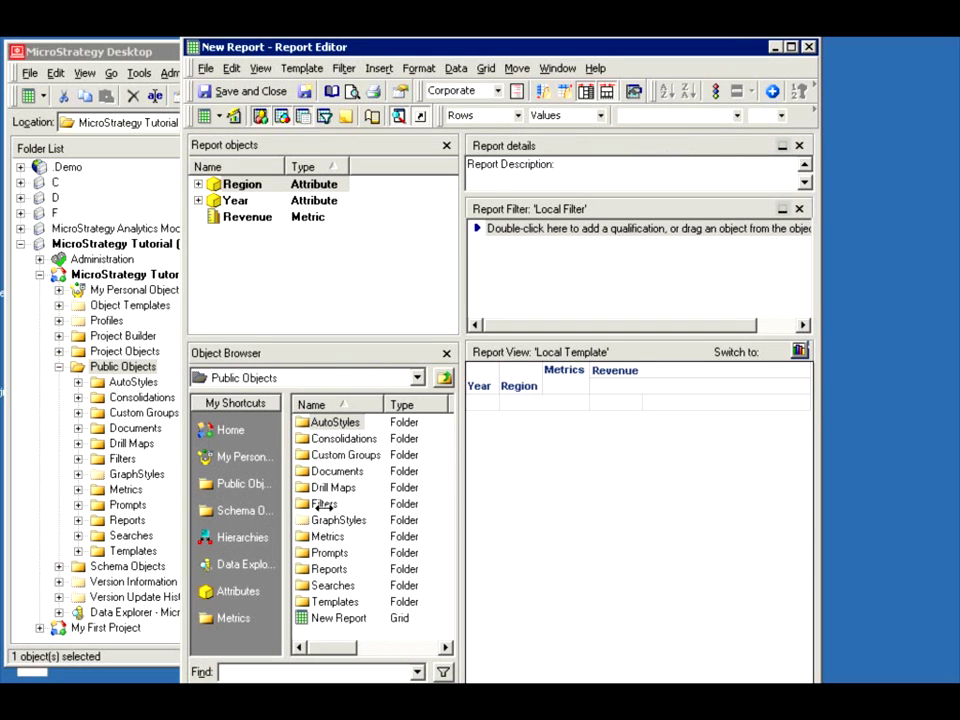
{"action": "double_click", "coordinate": [331, 601]}
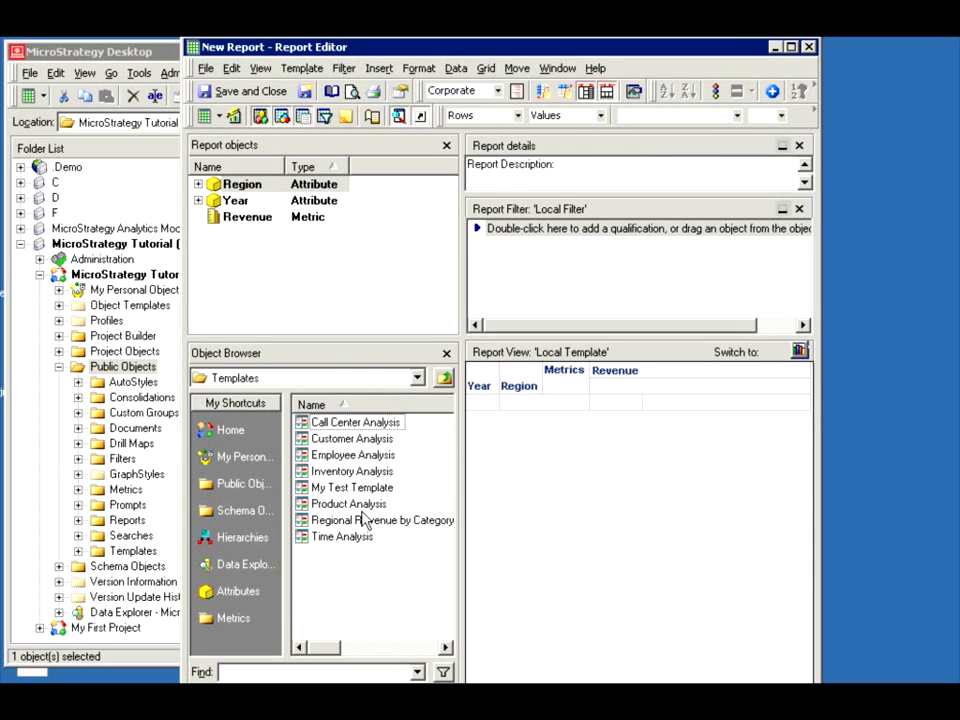
{"action": "right_click", "coordinate": [340, 490]}
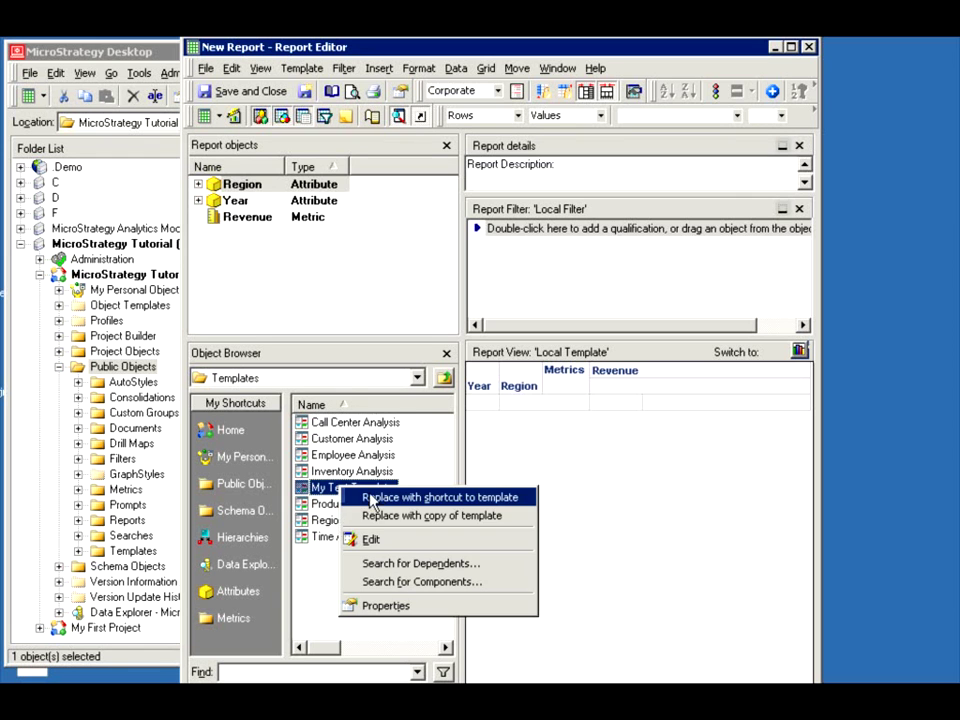
{"action": "left_click", "coordinate": [452, 498]}
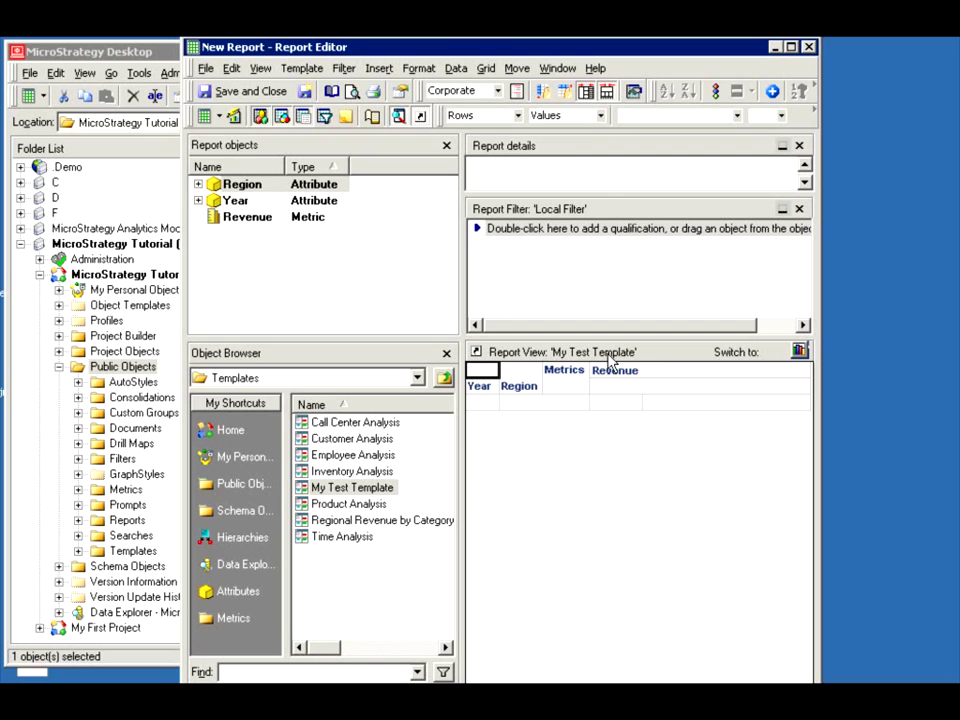
{"action": "left_click", "coordinate": [226, 96]}
Confirm New Report's only component is My Test Template, built from Region, Revenue and Year.
{"action": "right_click", "coordinate": [401, 364]}
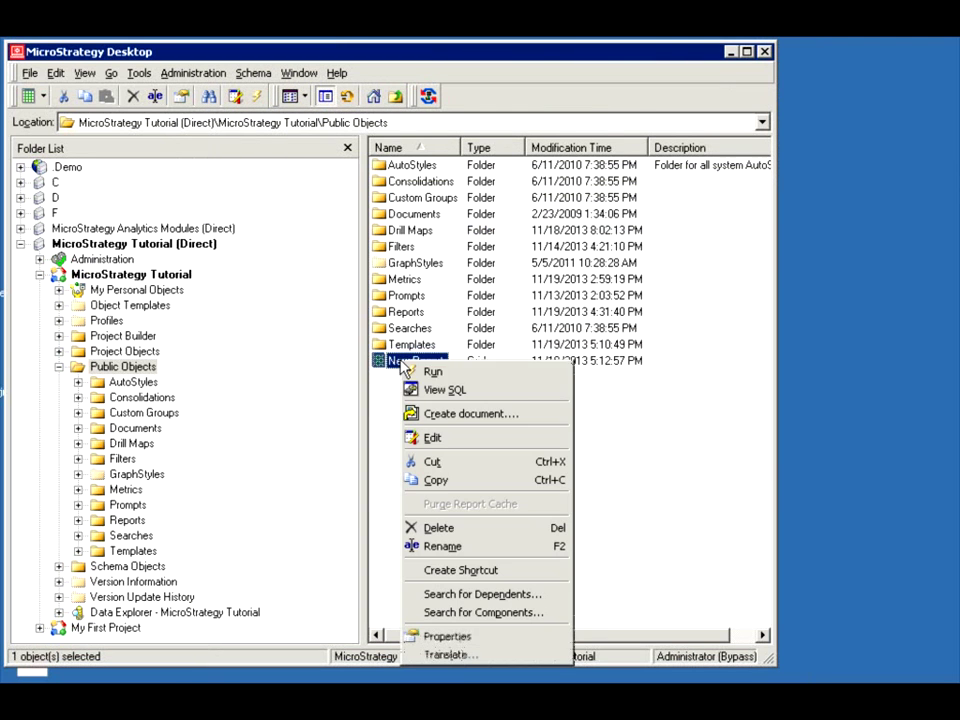
{"action": "left_click", "coordinate": [462, 612]}
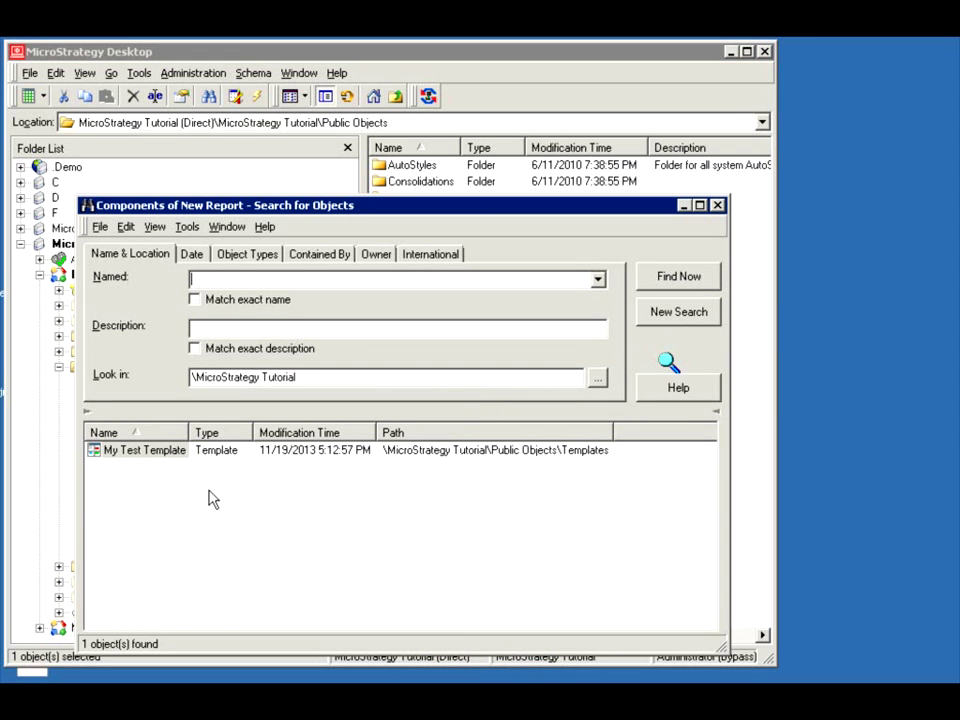
{"action": "right_click", "coordinate": [153, 451]}
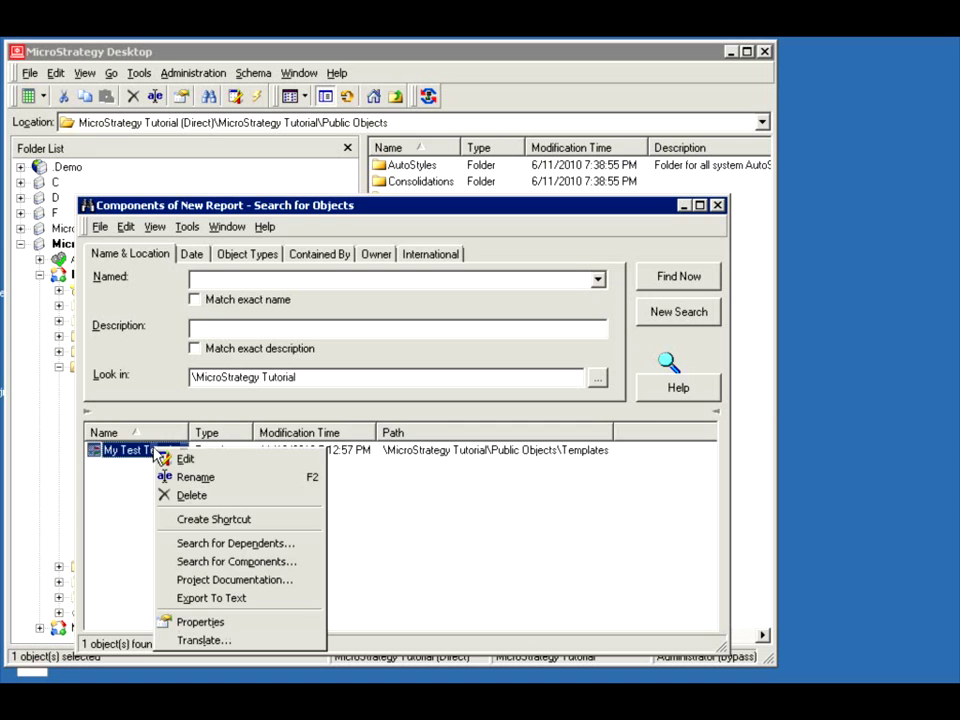
{"action": "left_click", "coordinate": [238, 561]}
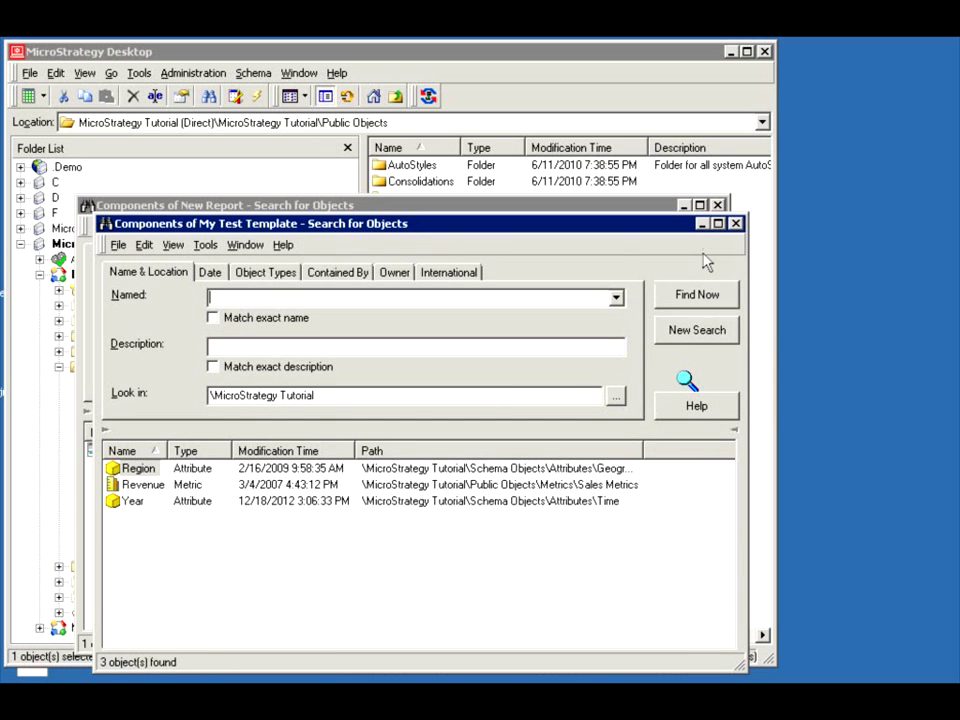
{"action": "left_click", "coordinate": [736, 223]}
{"action": "left_click", "coordinate": [717, 205]}
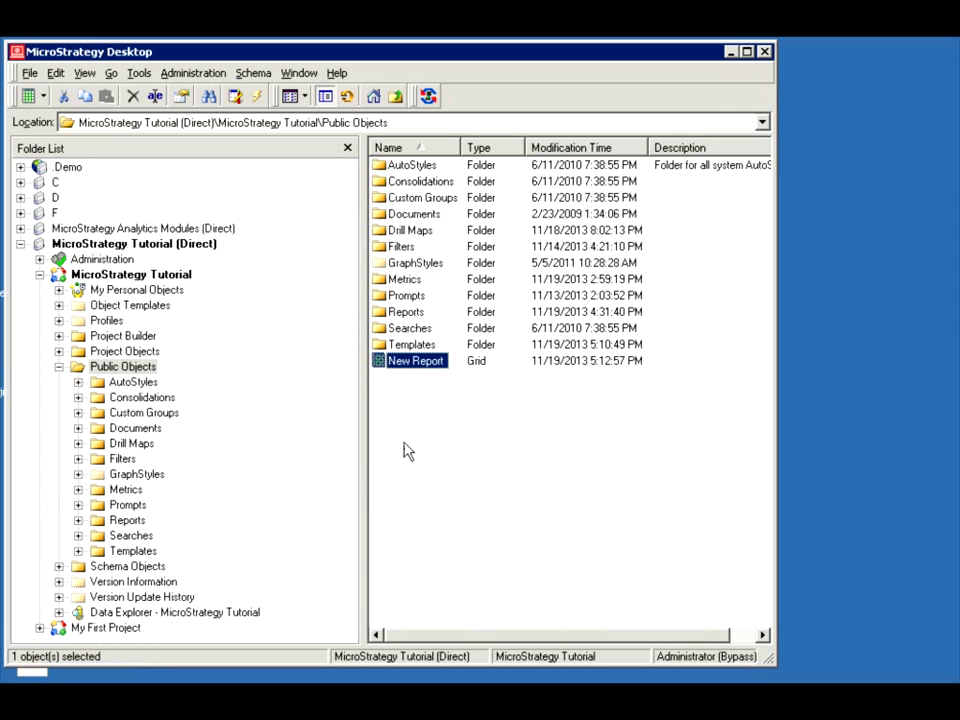
Open New Report in the Report Editor for editing.
{"action": "left_click", "coordinate": [403, 346]}
{"action": "left_click", "coordinate": [403, 362]}
{"action": "right_click", "coordinate": [380, 363]}
{"action": "left_click", "coordinate": [386, 401]}
{"action": "right_click", "coordinate": [391, 400]}
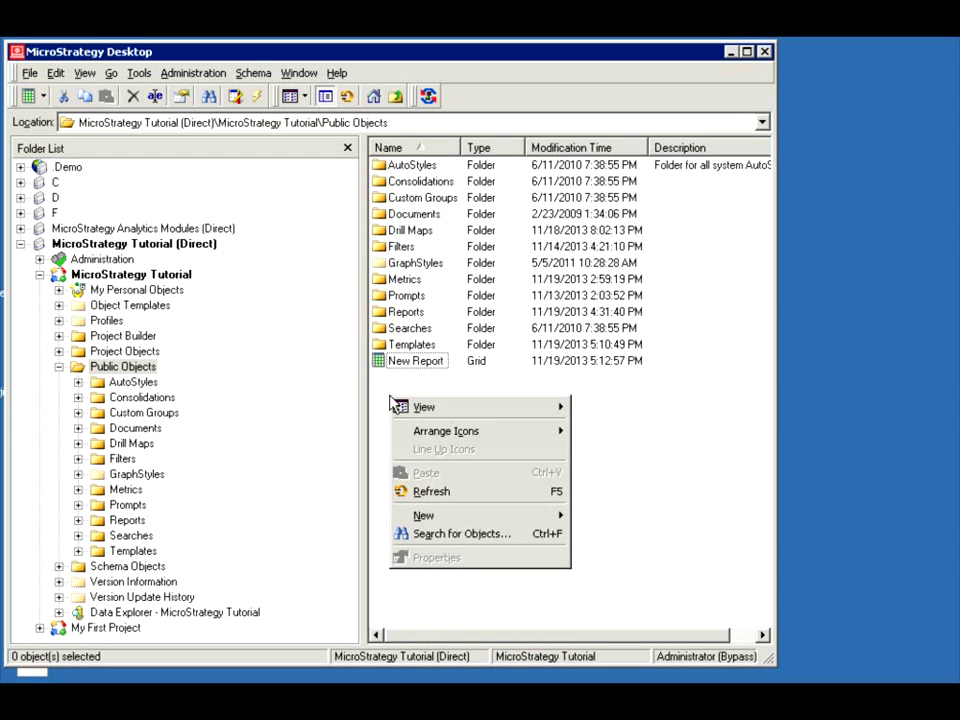
{"action": "mouse_move", "coordinate": [456, 519]}
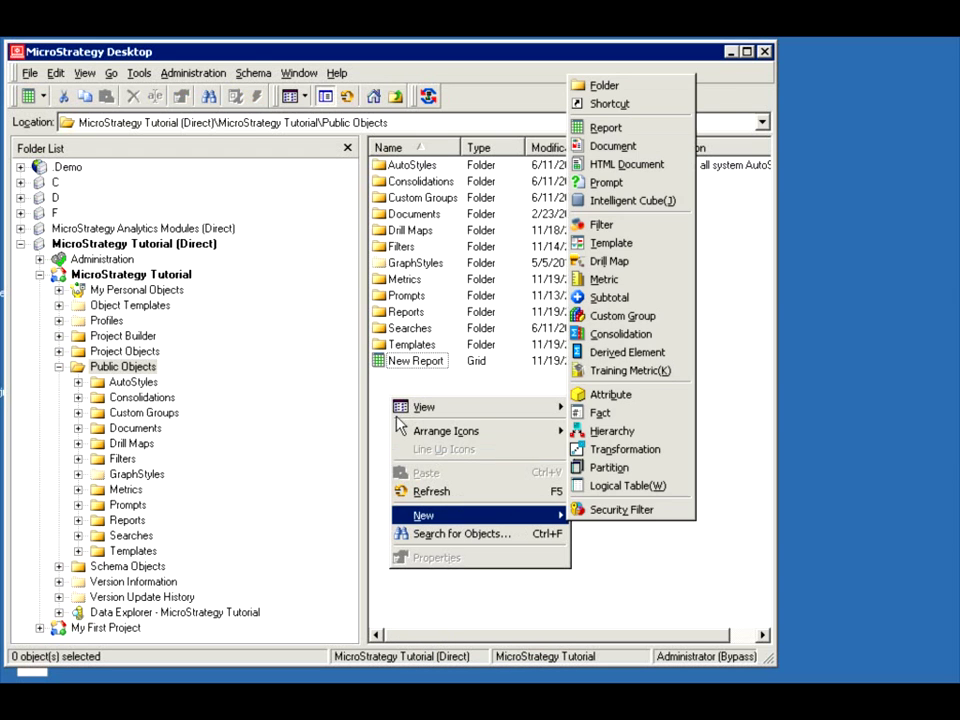
{"action": "left_click", "coordinate": [395, 382]}
{"action": "right_click", "coordinate": [398, 366]}
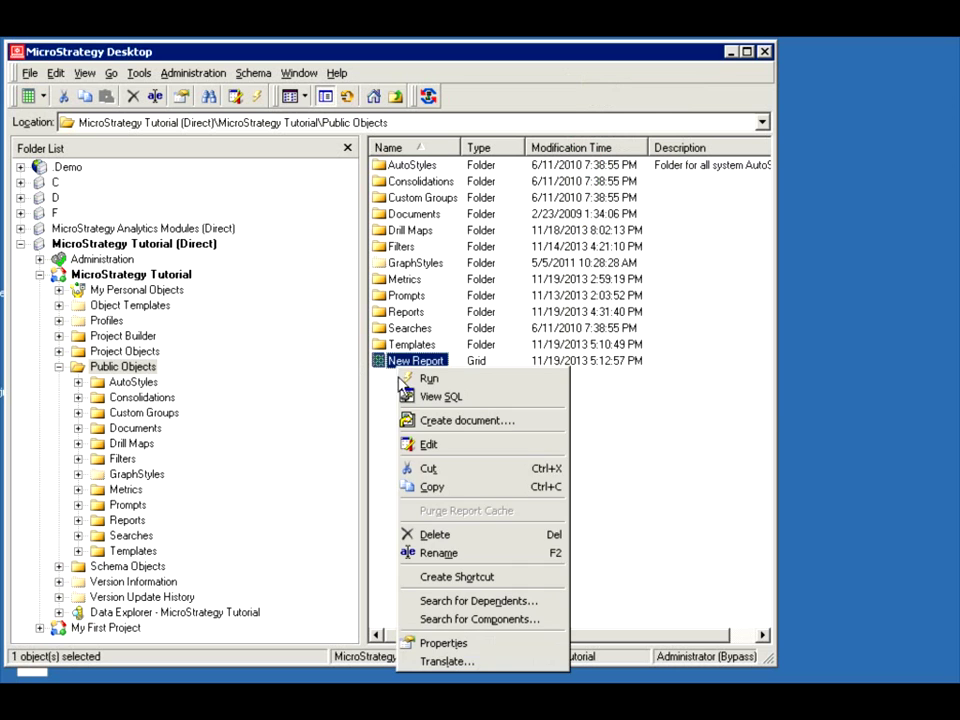
{"action": "left_click", "coordinate": [426, 444]}
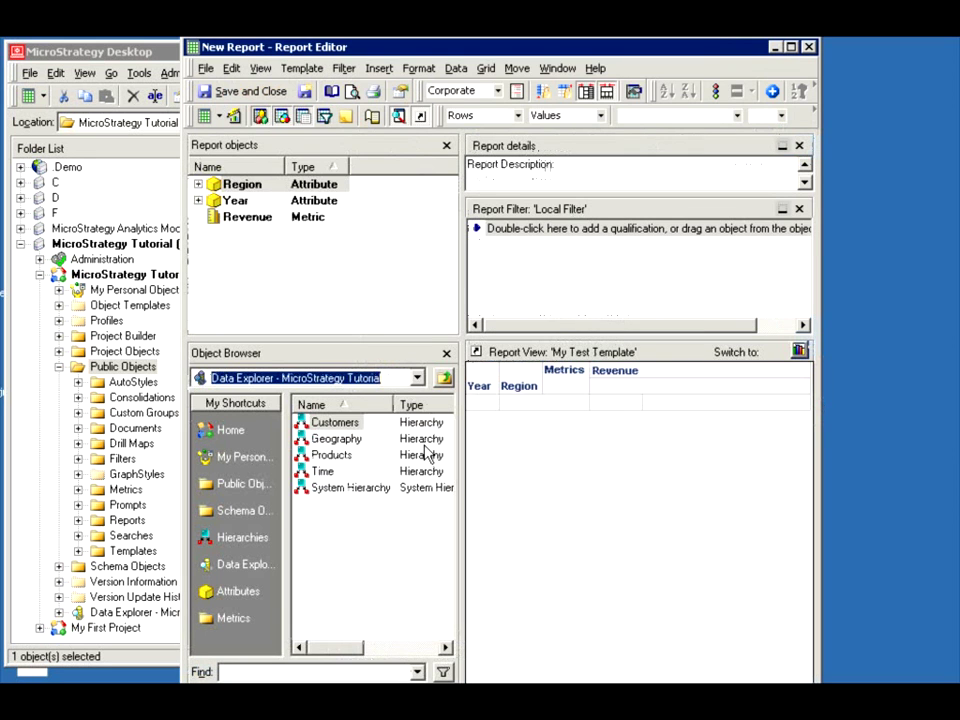
Add a report filter of Year = 2008 and save the report.
{"action": "double_click", "coordinate": [320, 474]}
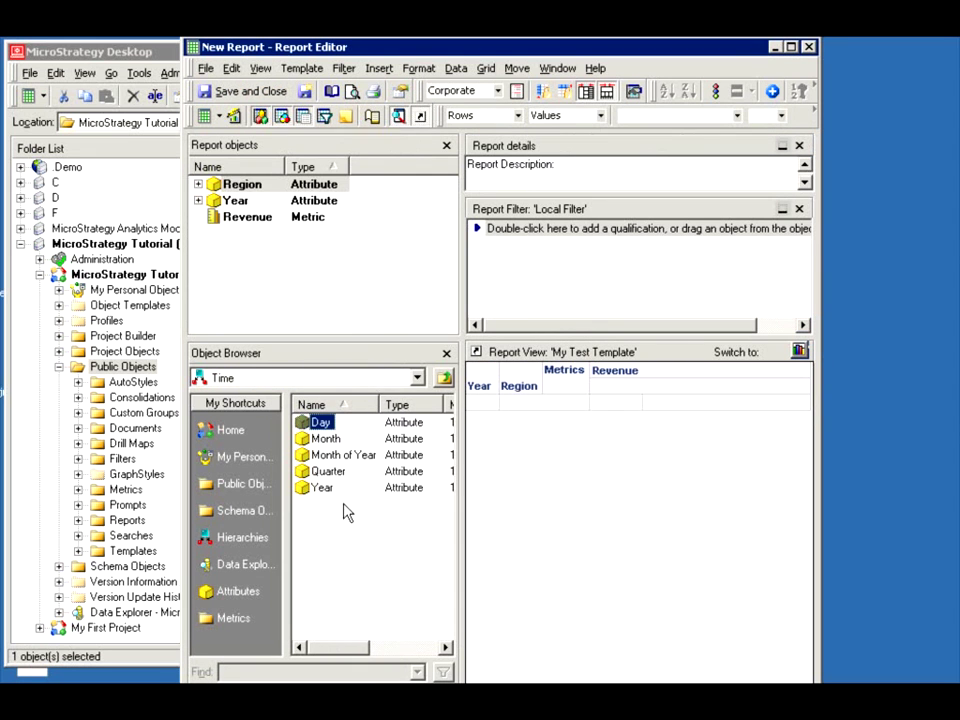
{"action": "left_click", "coordinate": [321, 488]}
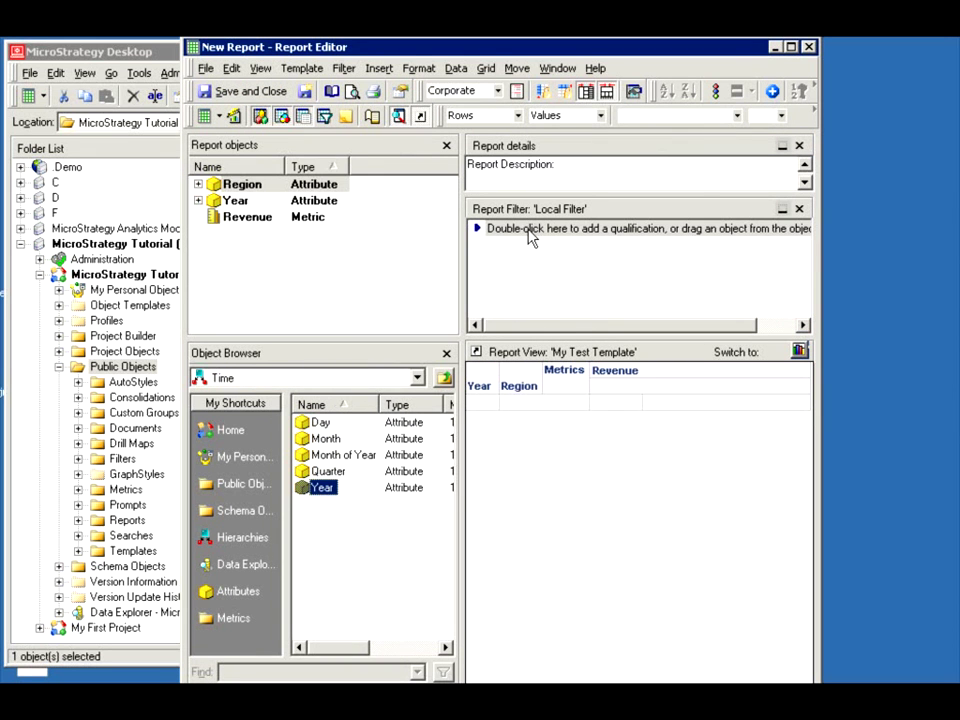
{"action": "left_click_drag", "start_coordinate": [222, 200], "coordinate": [514, 228]}
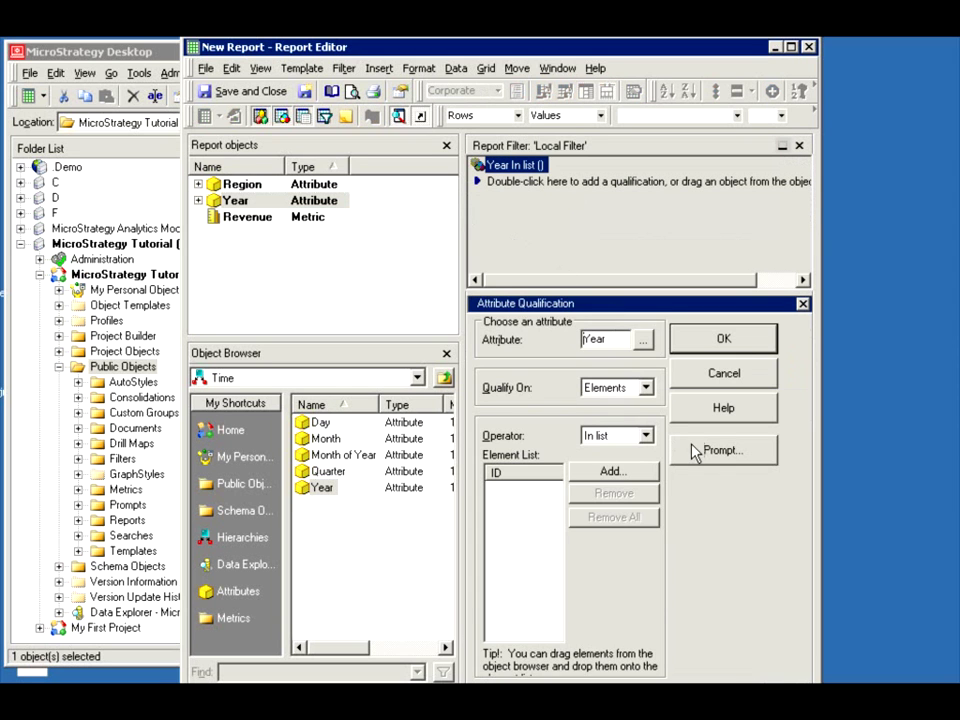
{"action": "left_click", "coordinate": [633, 470]}
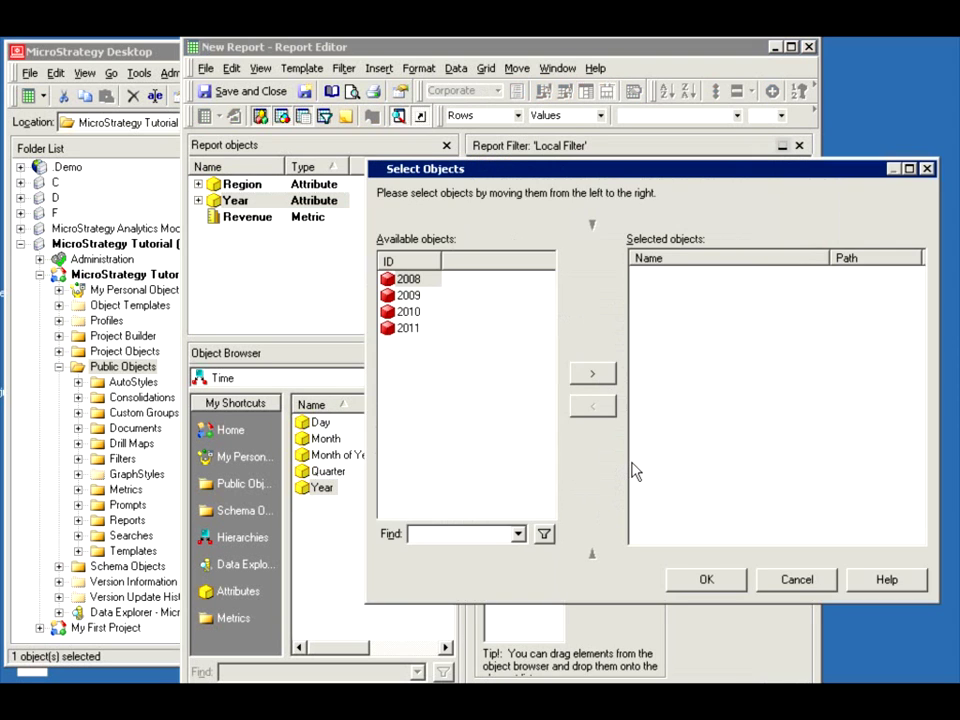
{"action": "left_click", "coordinate": [585, 376]}
{"action": "left_click", "coordinate": [706, 579]}
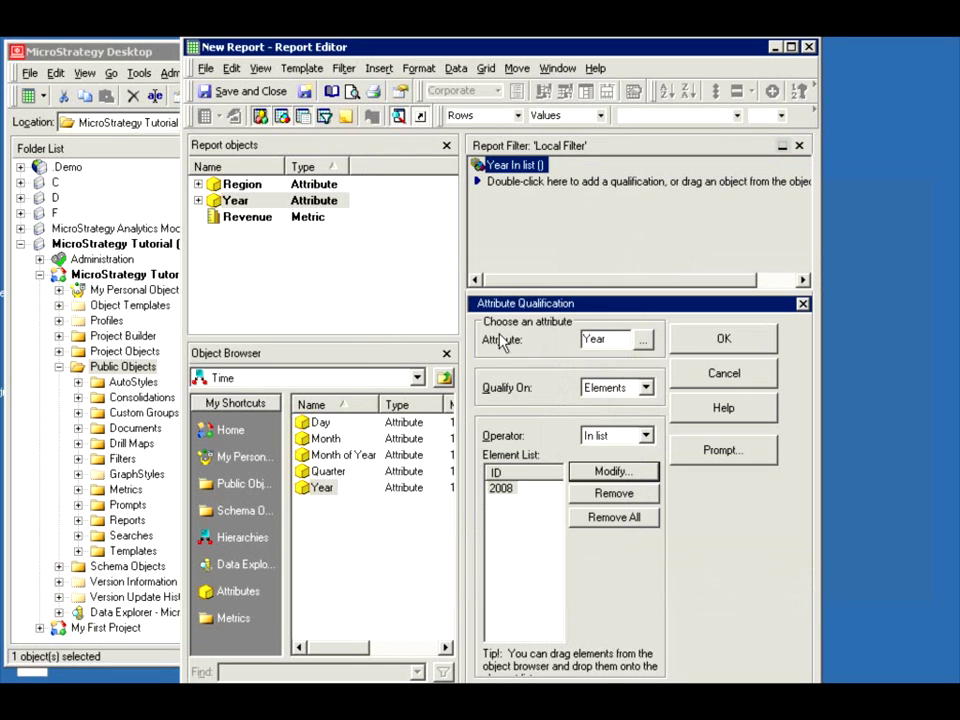
{"action": "left_click", "coordinate": [204, 92]}
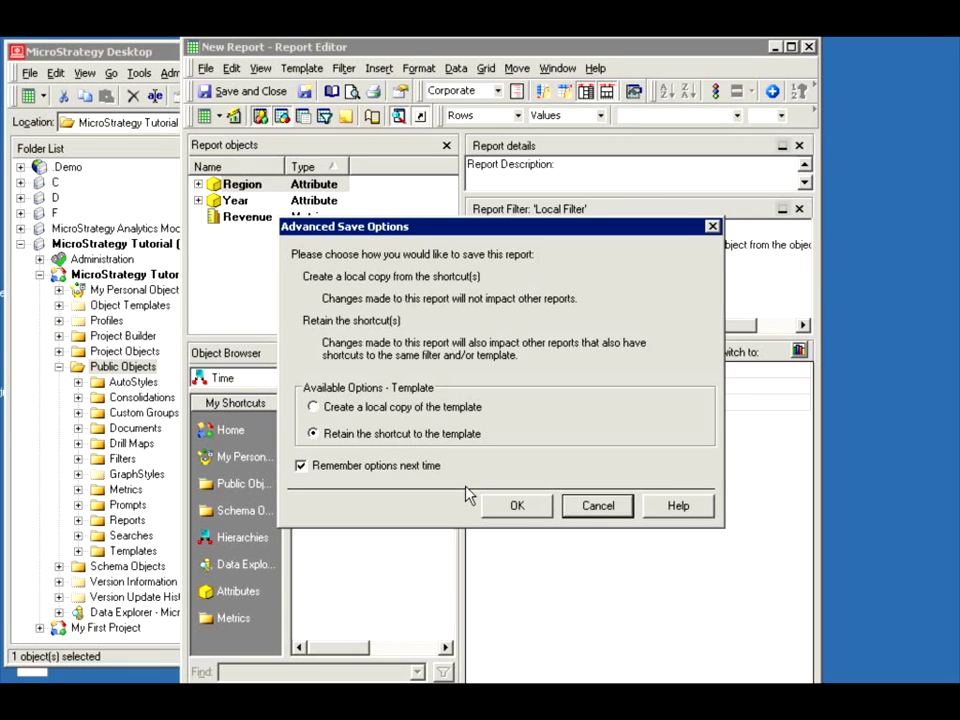
Keep the template shortcut in Advanced Save Options and acknowledge the dependency validator.
{"action": "left_click", "coordinate": [525, 514]}
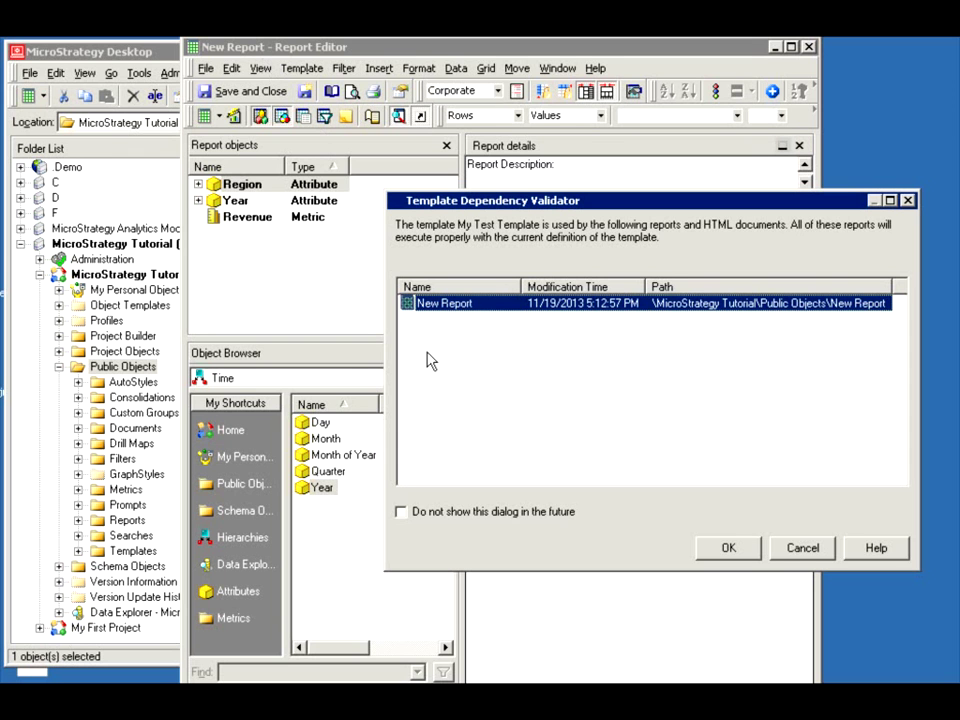
{"action": "left_click", "coordinate": [728, 548]}
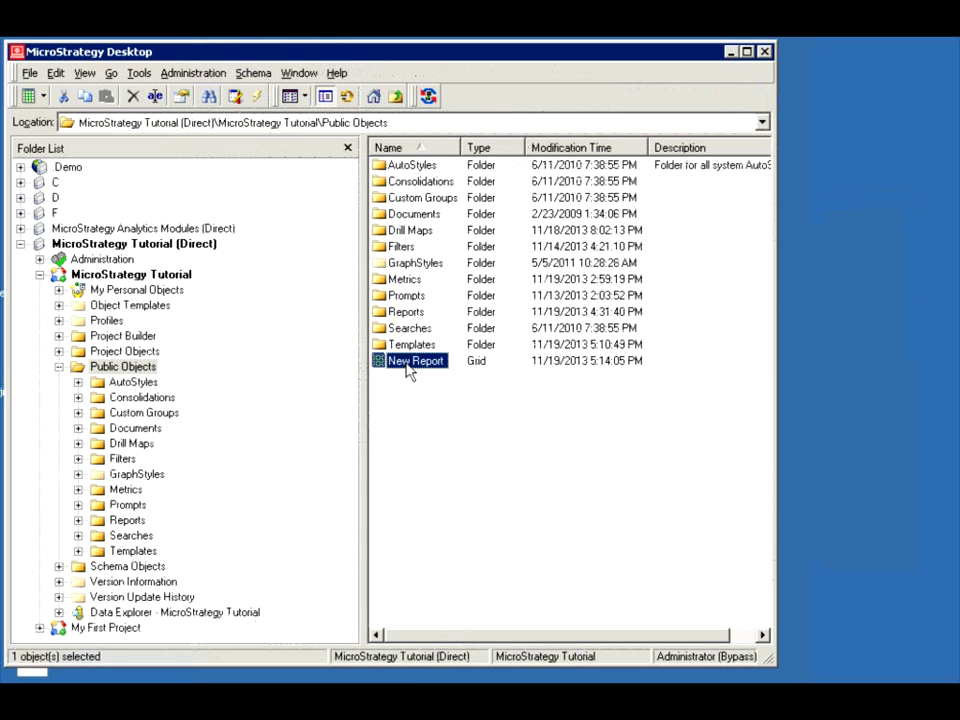
Confirm New Report's components include the In function, My Test Template and Year, then show the New menu.
{"action": "right_click", "coordinate": [408, 370]}
{"action": "left_click", "coordinate": [505, 616]}
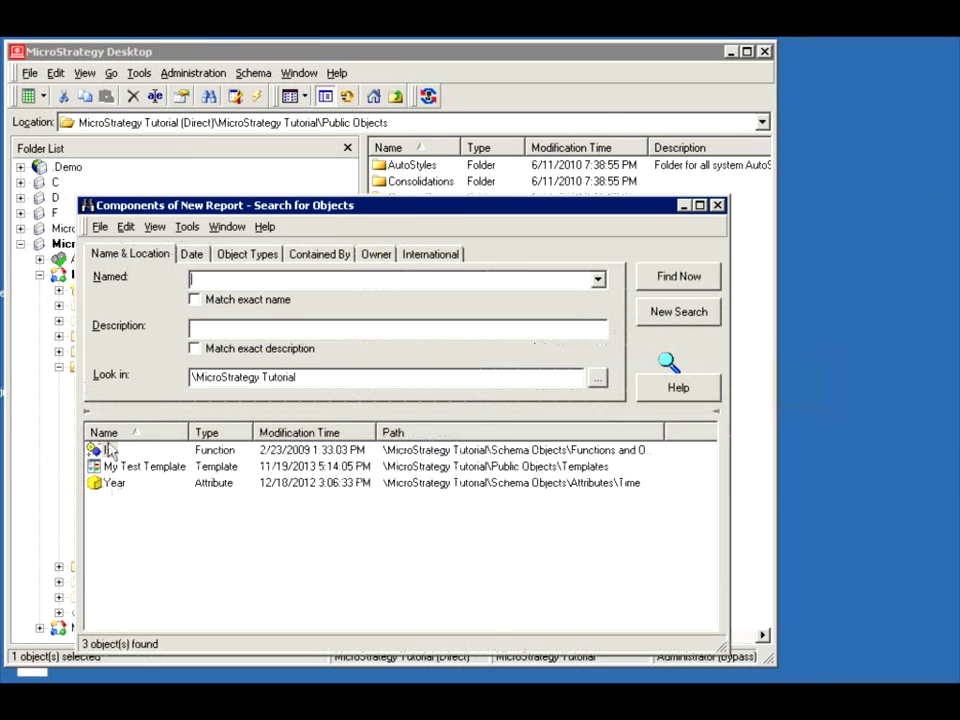
{"action": "left_click", "coordinate": [112, 452]}
{"action": "left_click", "coordinate": [112, 484]}
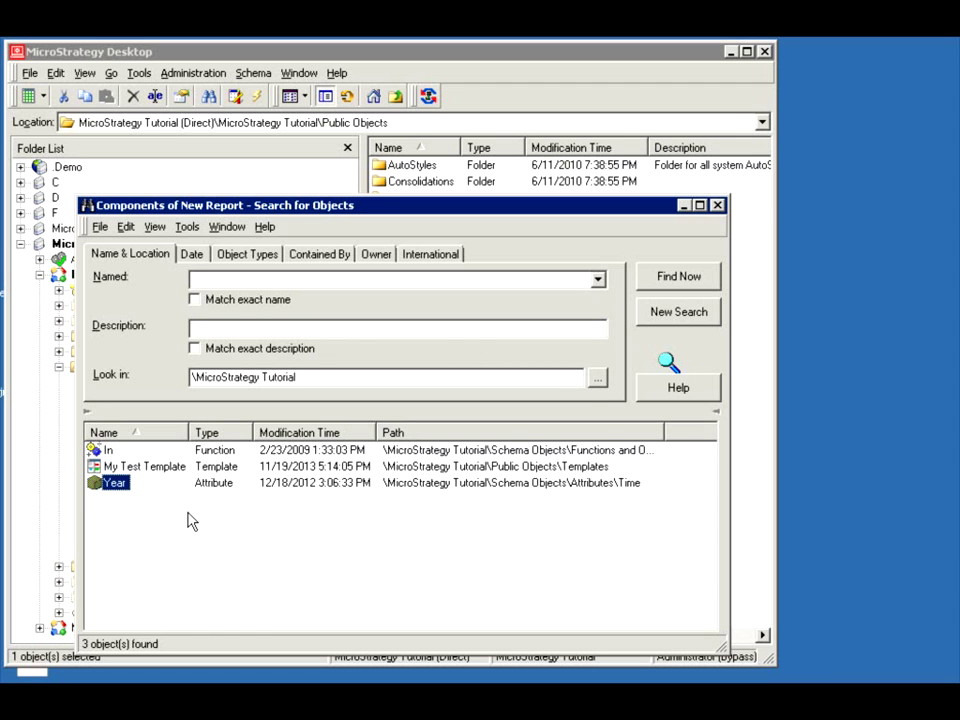
{"action": "left_click", "coordinate": [717, 205]}
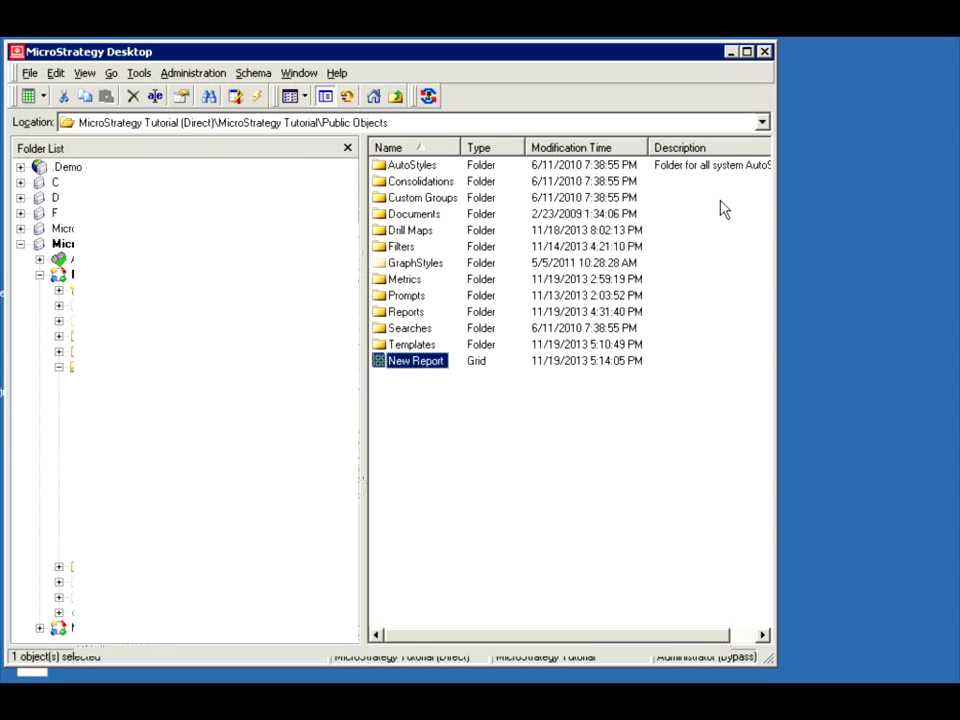
{"action": "right_click", "coordinate": [397, 401]}
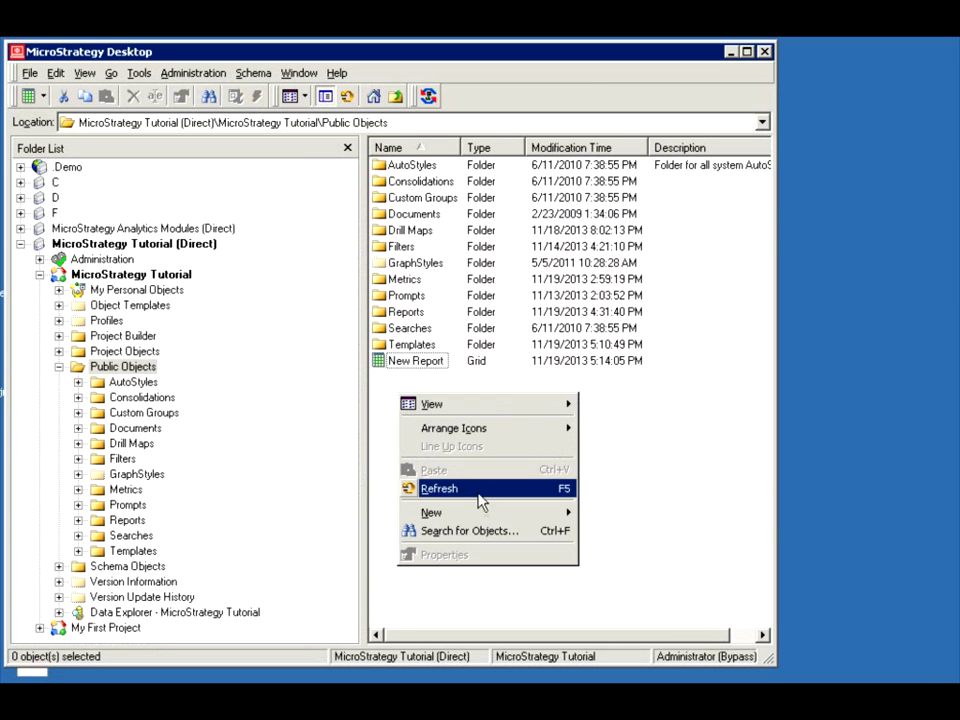
{"action": "mouse_move", "coordinate": [521, 516]}
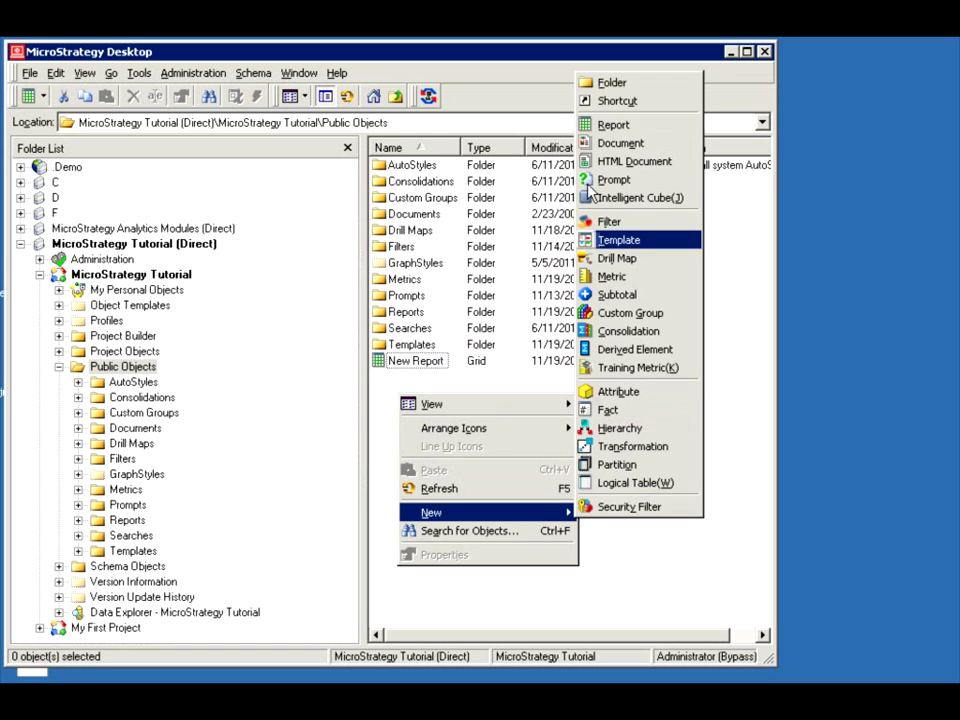
Create a blank report based on a shortcut to My Test Template.
{"action": "left_click", "coordinate": [614, 125]}
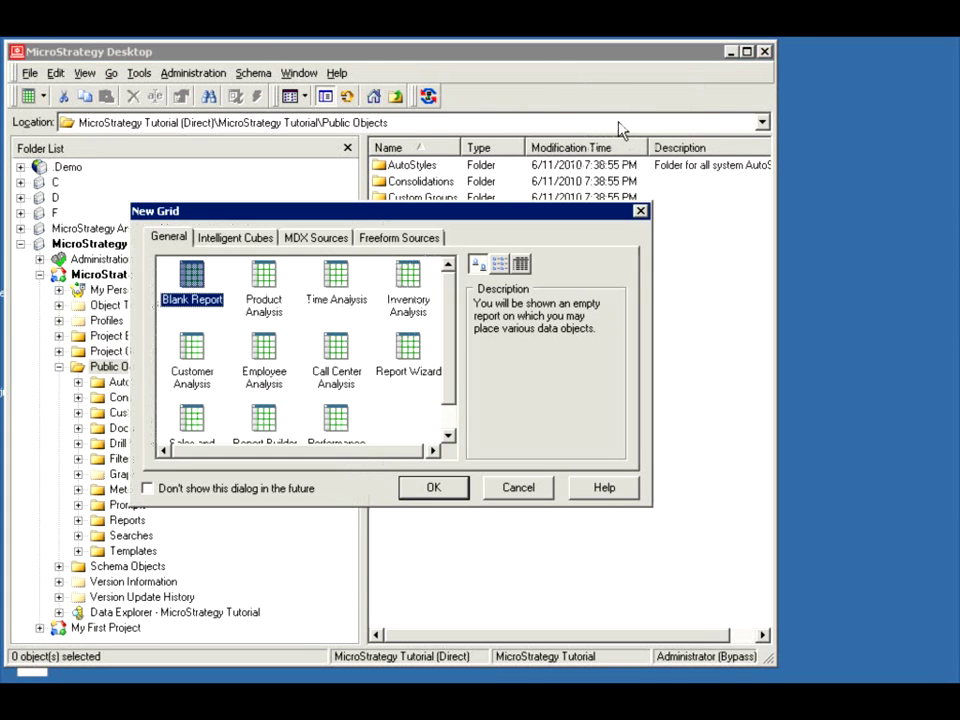
{"action": "left_click", "coordinate": [428, 487]}
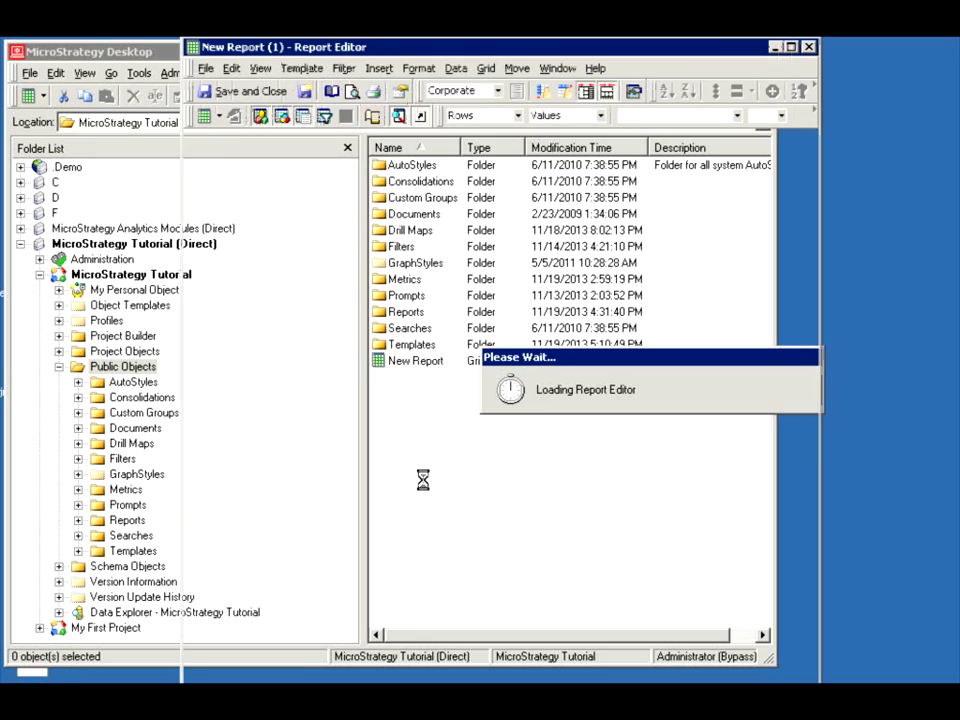
{"action": "left_click", "coordinate": [240, 493]}
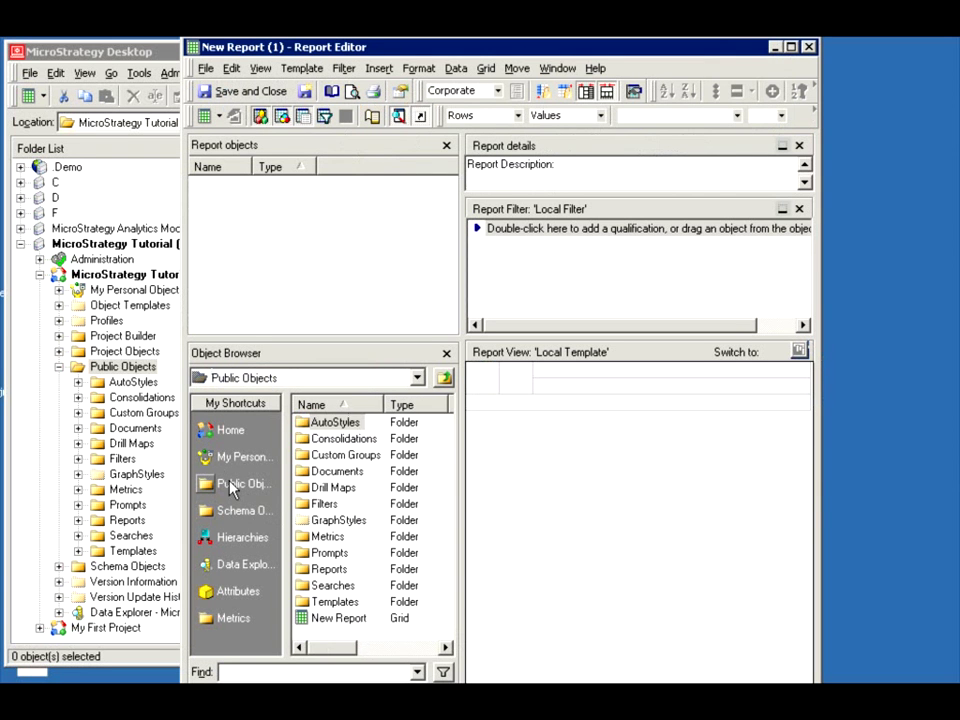
{"action": "double_click", "coordinate": [339, 601]}
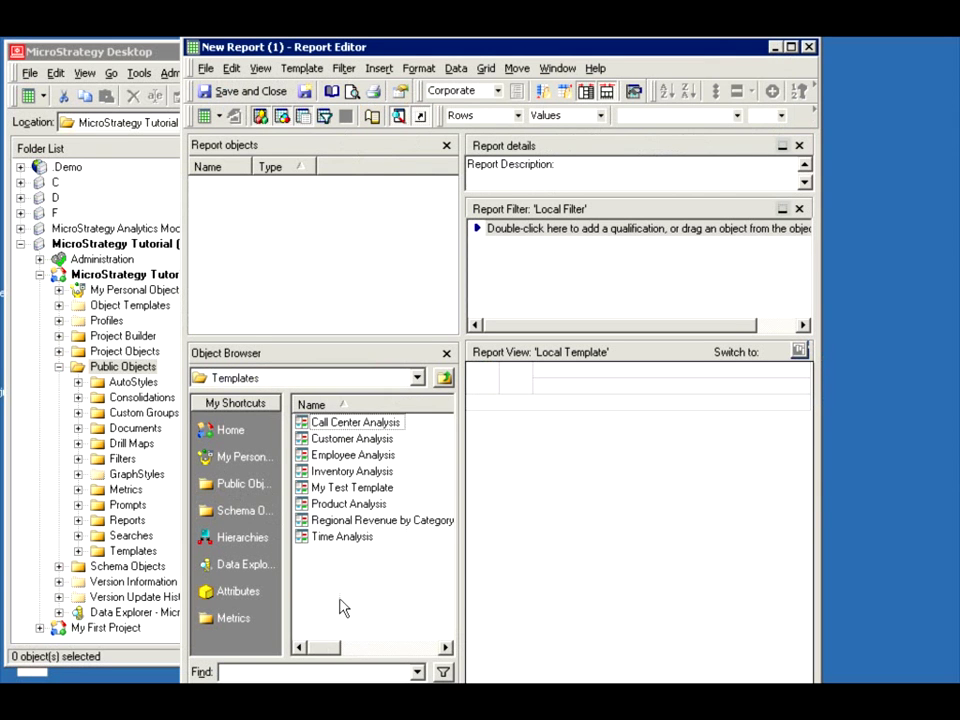
{"action": "left_click", "coordinate": [348, 488]}
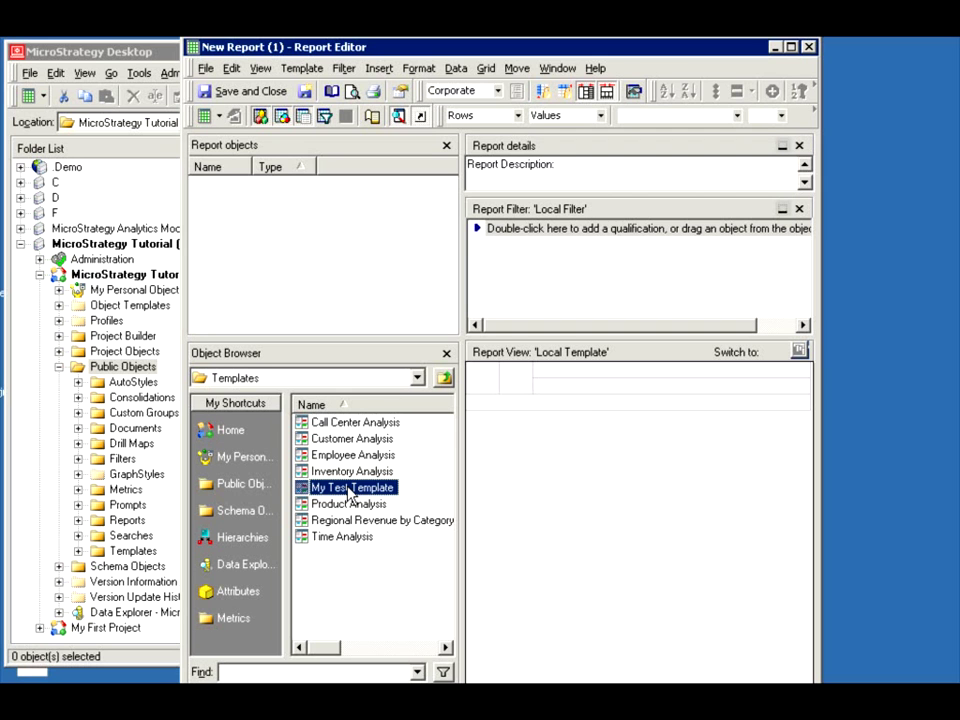
{"action": "right_click", "coordinate": [350, 493]}
{"action": "left_click", "coordinate": [378, 497]}
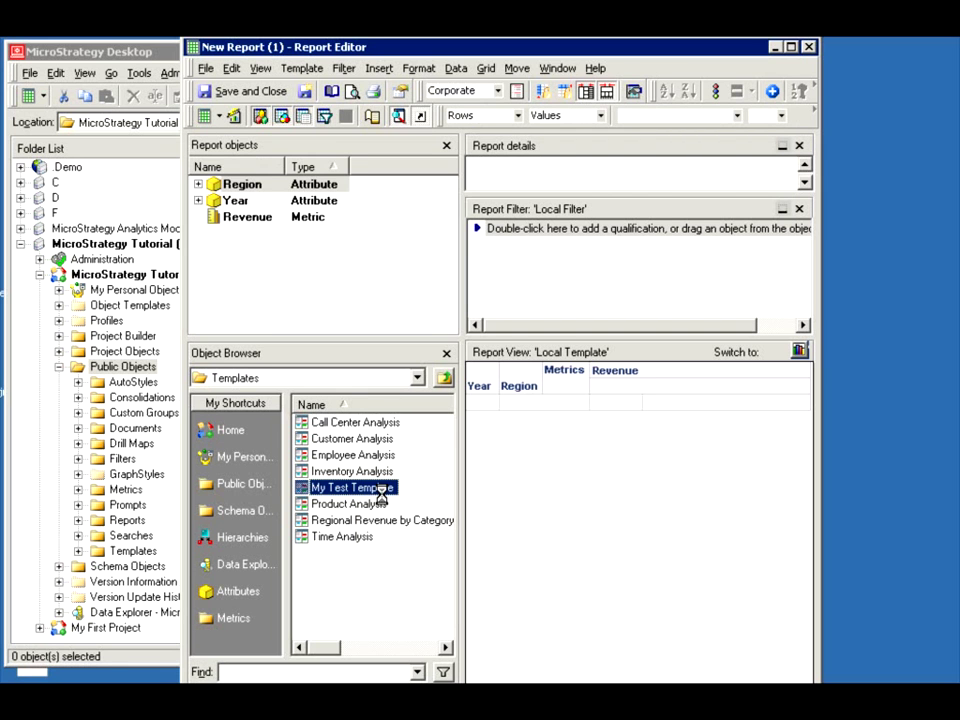
Filter the report on Year In list 2009.
{"action": "left_click", "coordinate": [518, 232]}
{"action": "left_click_drag", "start_coordinate": [235, 203], "coordinate": [519, 227]}
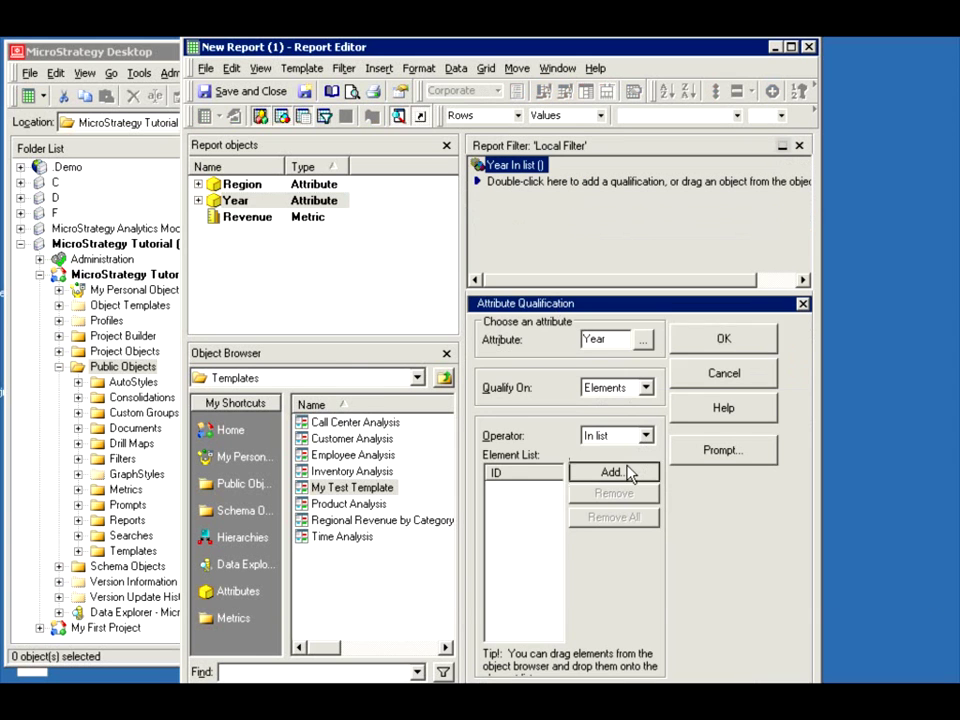
{"action": "left_click", "coordinate": [628, 473]}
{"action": "double_click", "coordinate": [408, 296]}
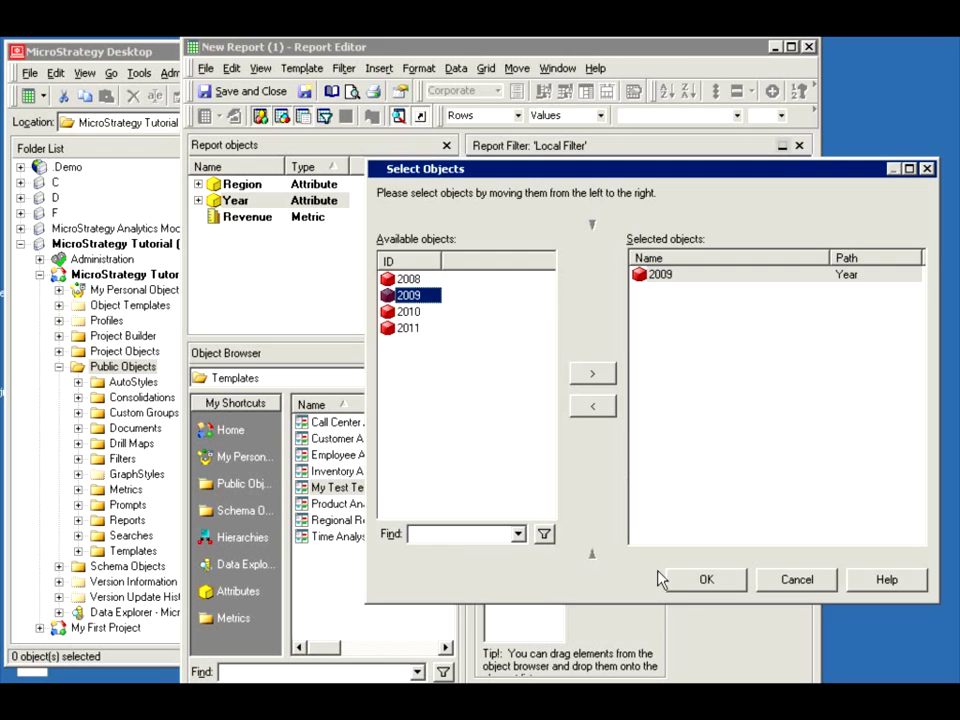
{"action": "left_click", "coordinate": [688, 579]}
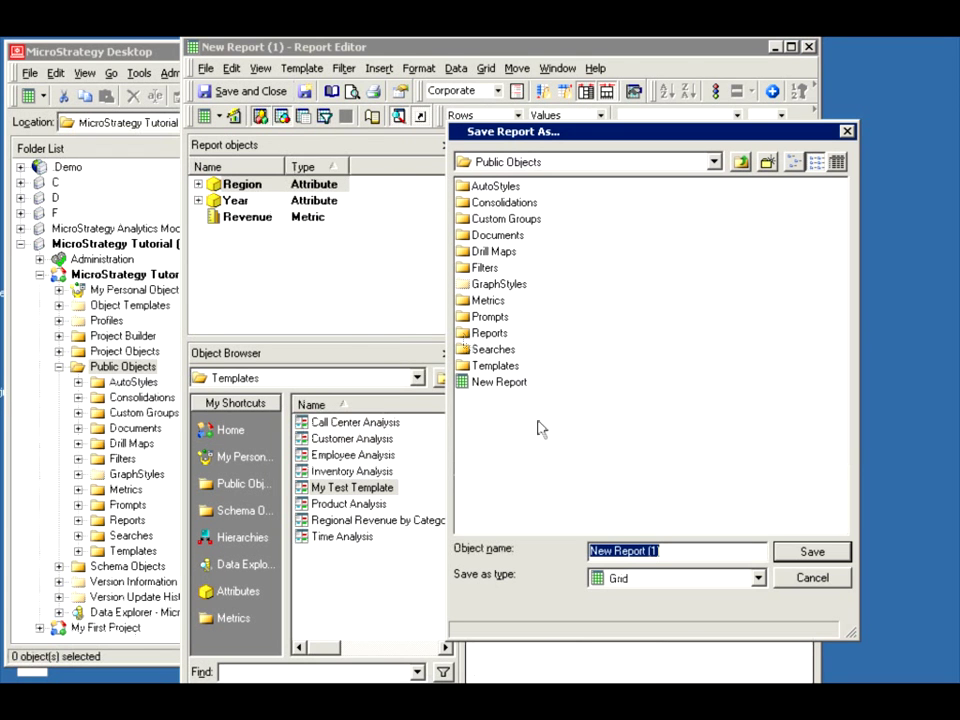
Save the report as 'New Report 2009', keeping My Test Template as a shared shortcut.
{"action": "key", "text": "End"}
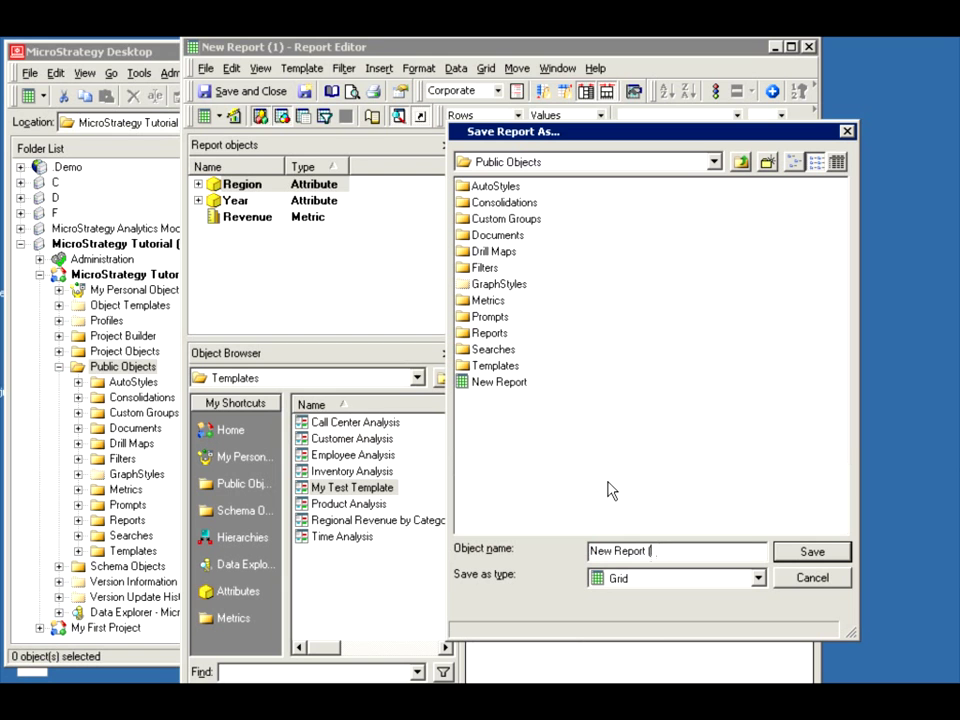
{"action": "type", "text": "2009"}
{"action": "left_click", "coordinate": [810, 553]}
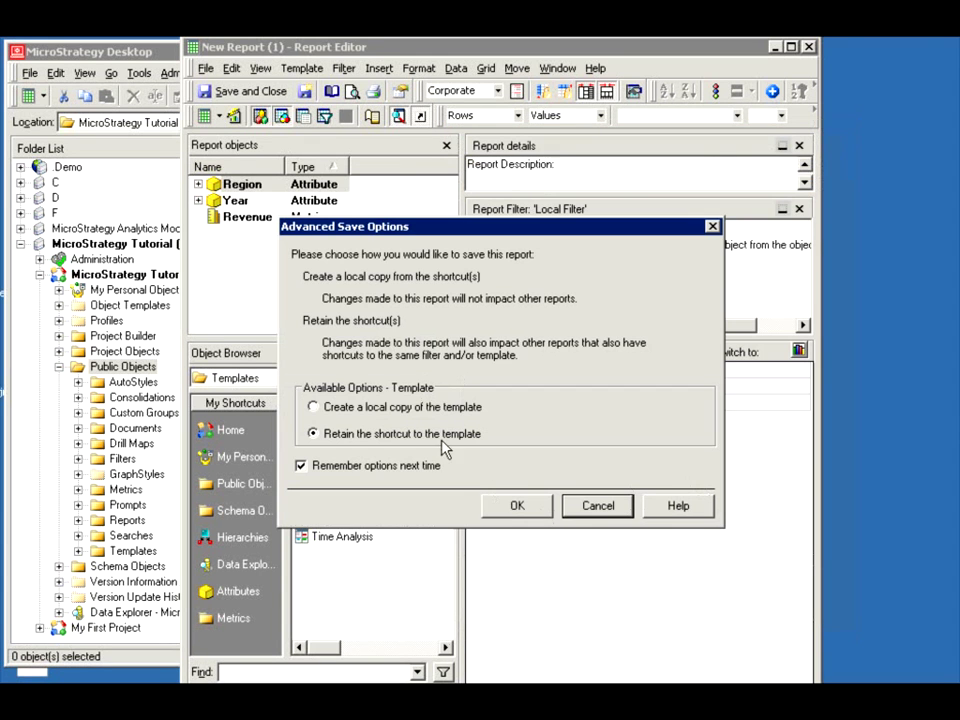
{"action": "left_click", "coordinate": [497, 507]}
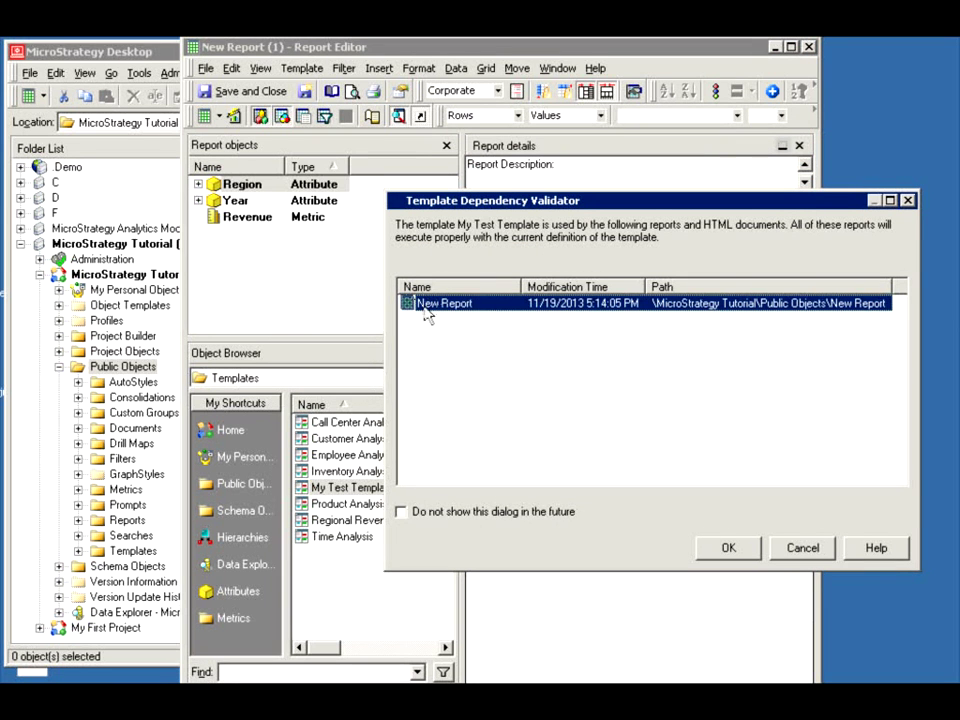
{"action": "left_click", "coordinate": [728, 550]}
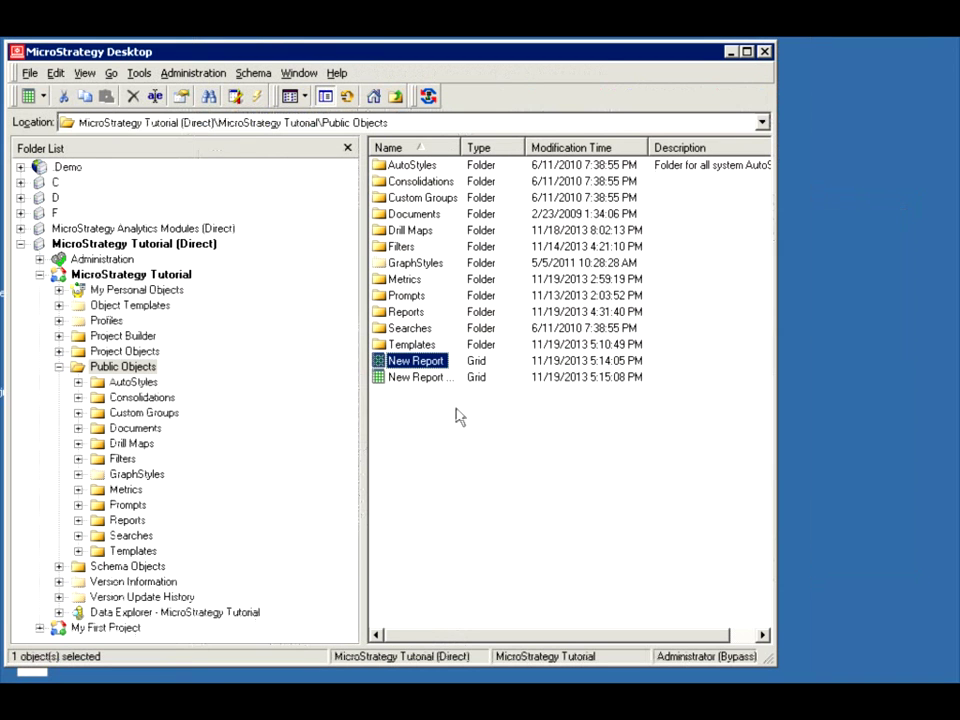
Verify New Report and New Report 2009 both list My Test Template, then go to Templates.
{"action": "right_click", "coordinate": [422, 369]}
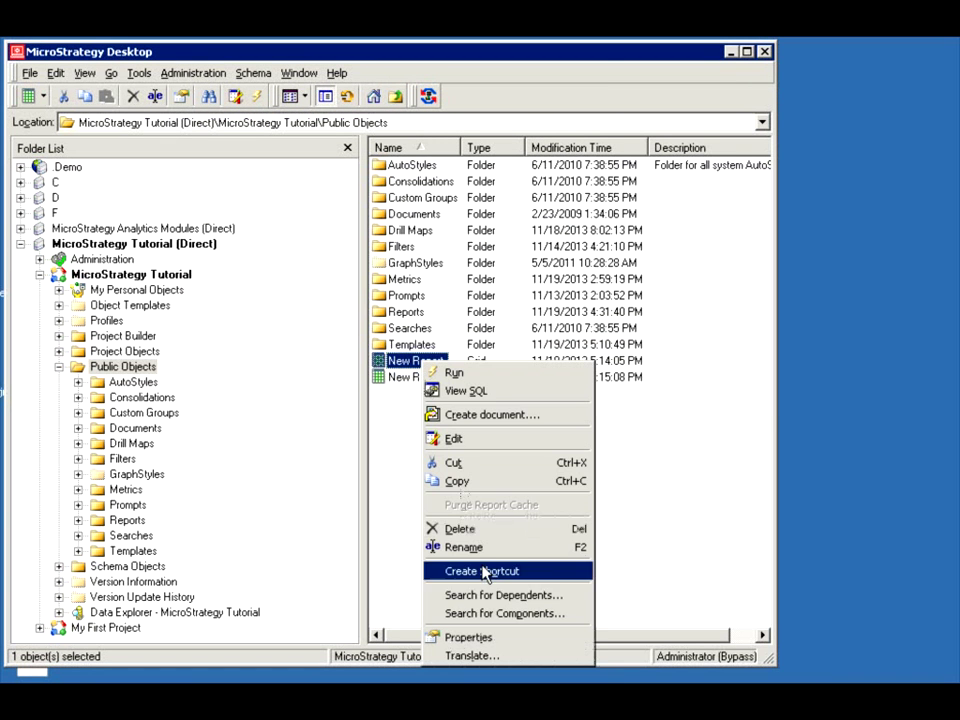
{"action": "left_click", "coordinate": [496, 611]}
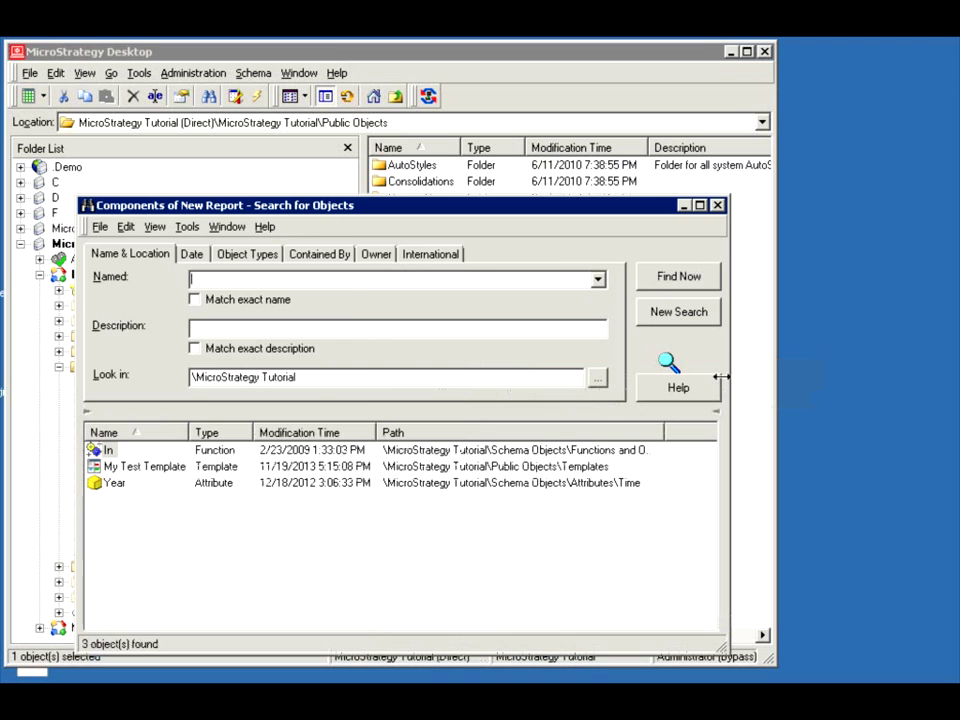
{"action": "left_click", "coordinate": [718, 204]}
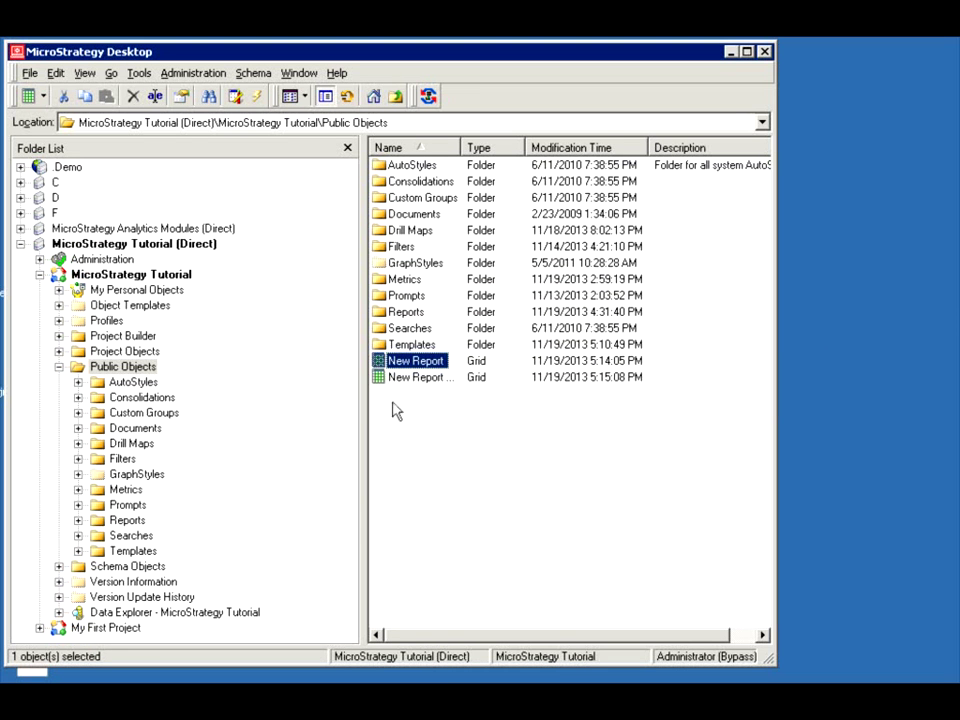
{"action": "right_click", "coordinate": [389, 379]}
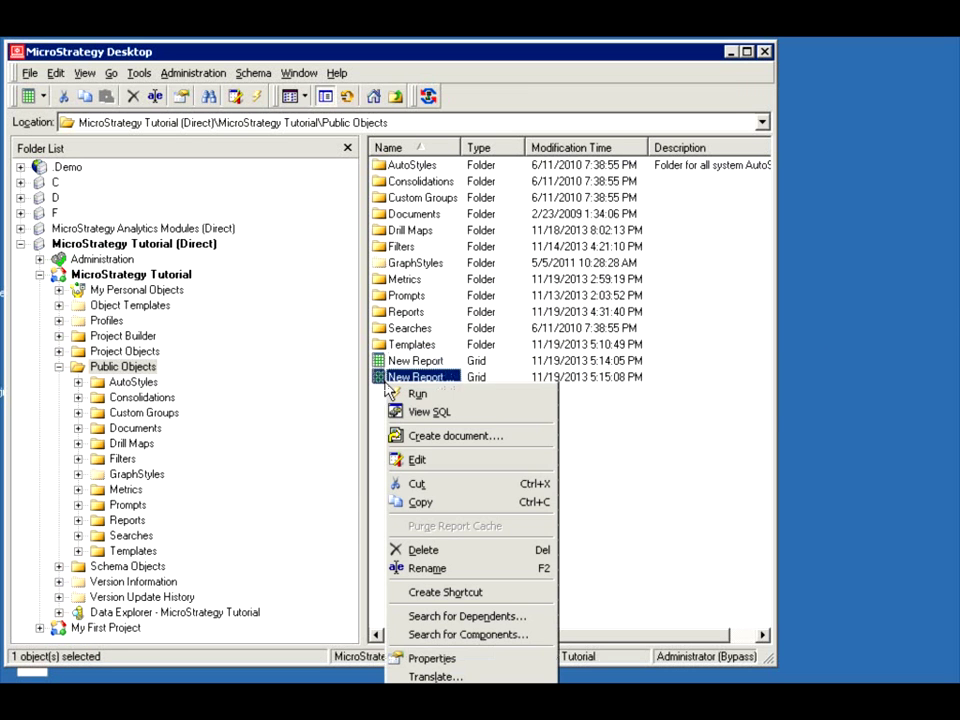
{"action": "left_click", "coordinate": [463, 635]}
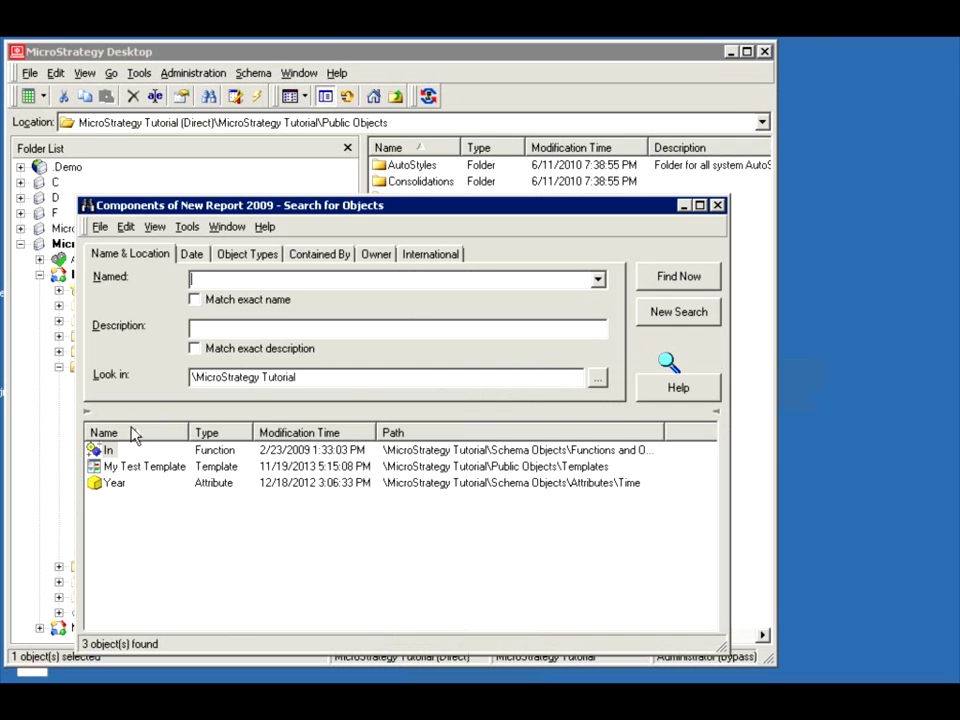
{"action": "left_click", "coordinate": [157, 467]}
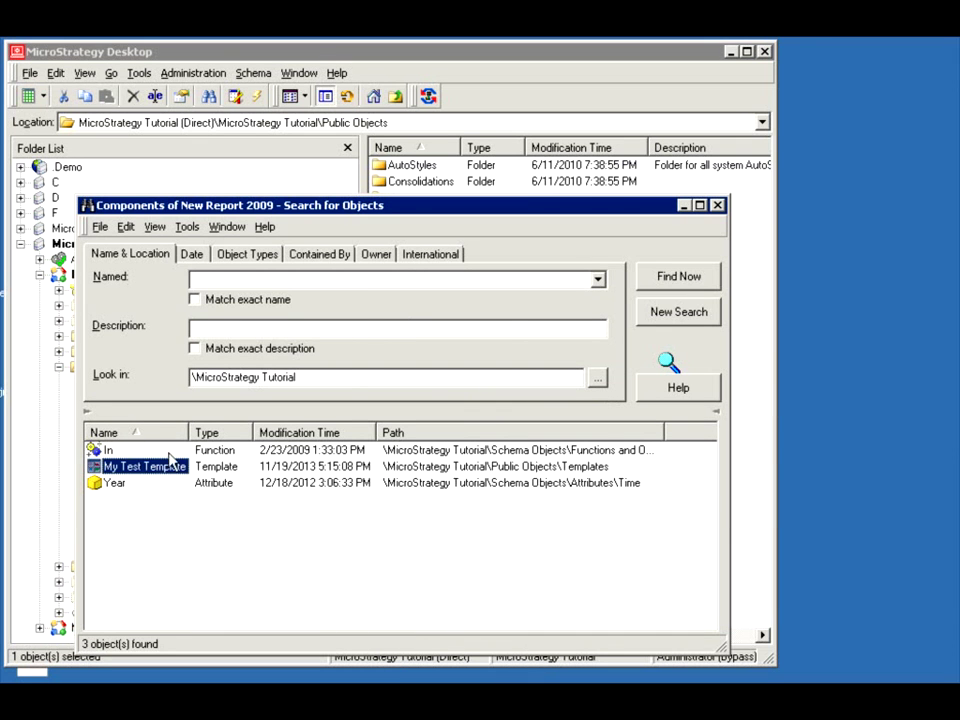
{"action": "left_click", "coordinate": [718, 207]}
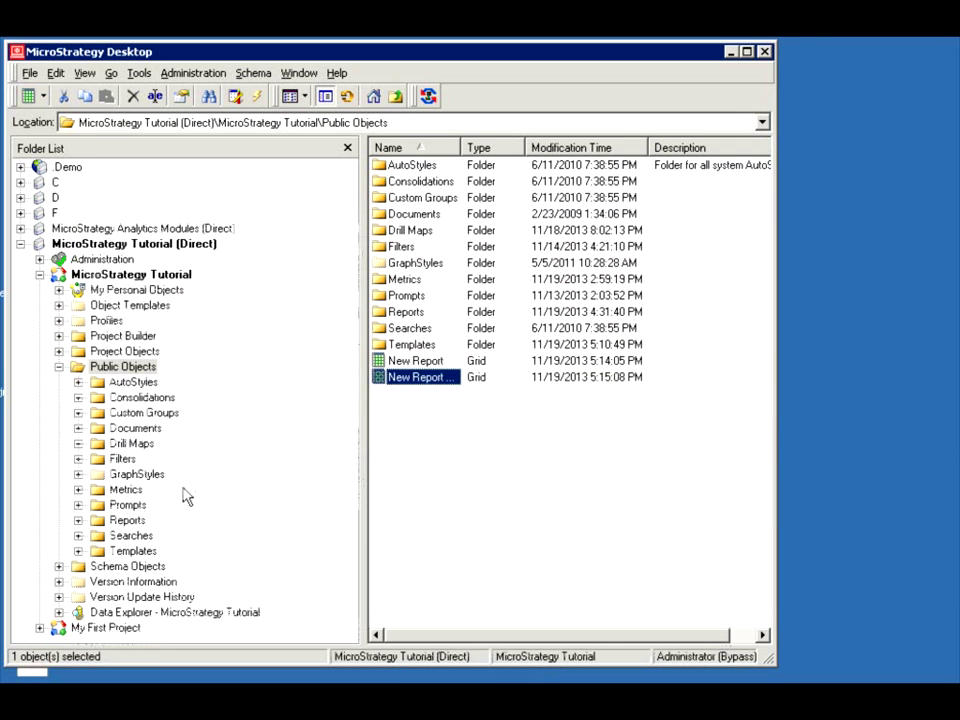
{"action": "left_click", "coordinate": [155, 551]}
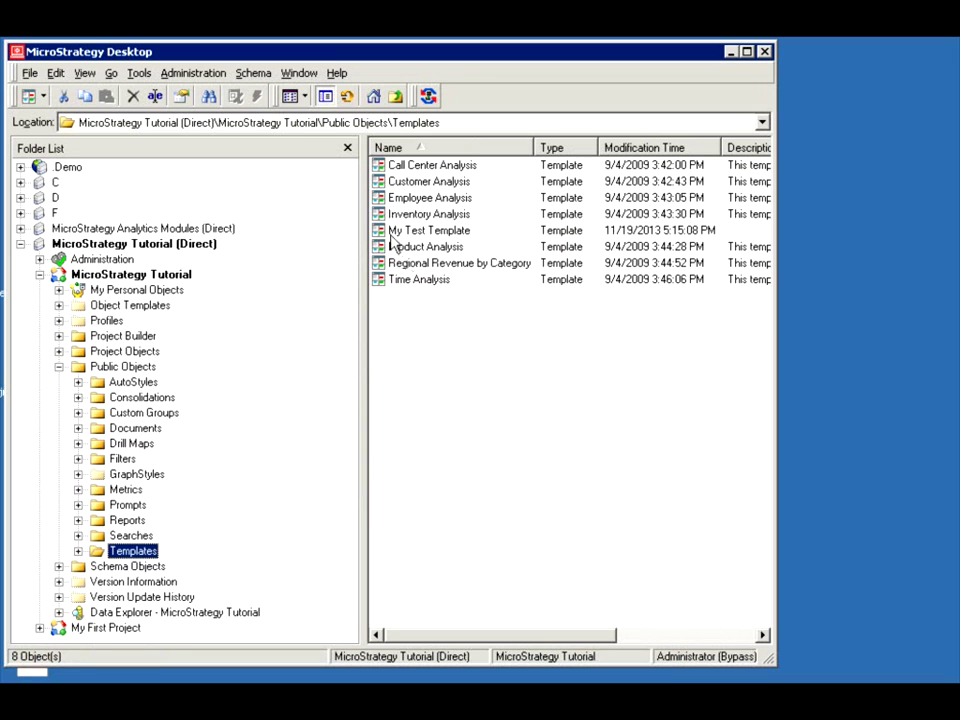
List the reports that depend on My Test Template.
{"action": "right_click", "coordinate": [392, 234]}
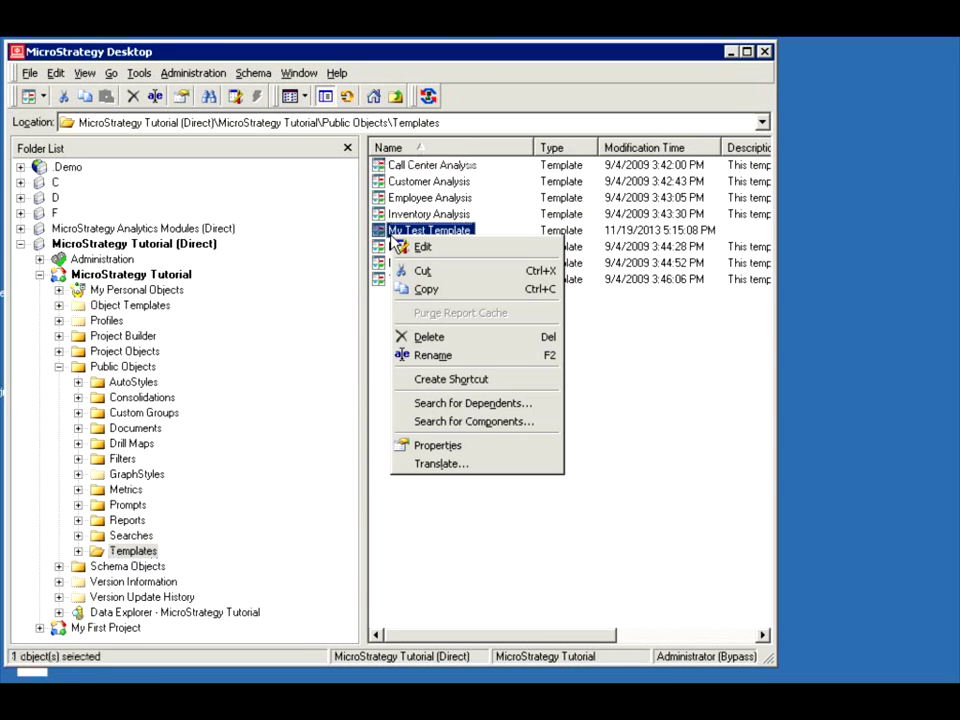
{"action": "left_click", "coordinate": [478, 410]}
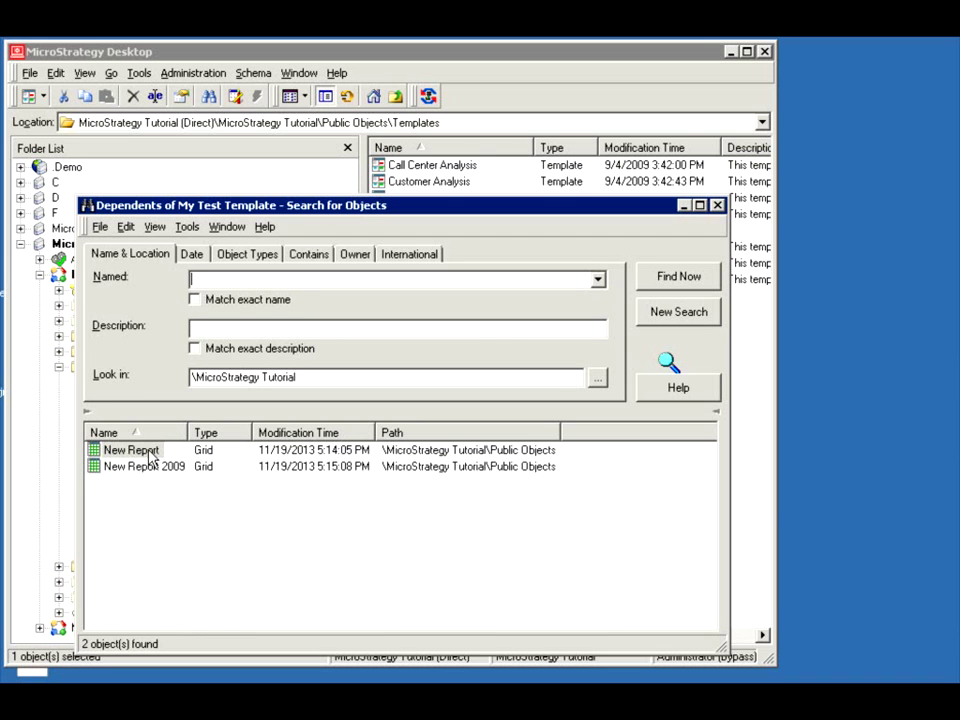
{"action": "left_click", "coordinate": [152, 452]}
Rename New Report to 'New Report 2008' and run both dependent reports.
{"action": "left_click", "coordinate": [158, 451]}
{"action": "type", "text": "200"}
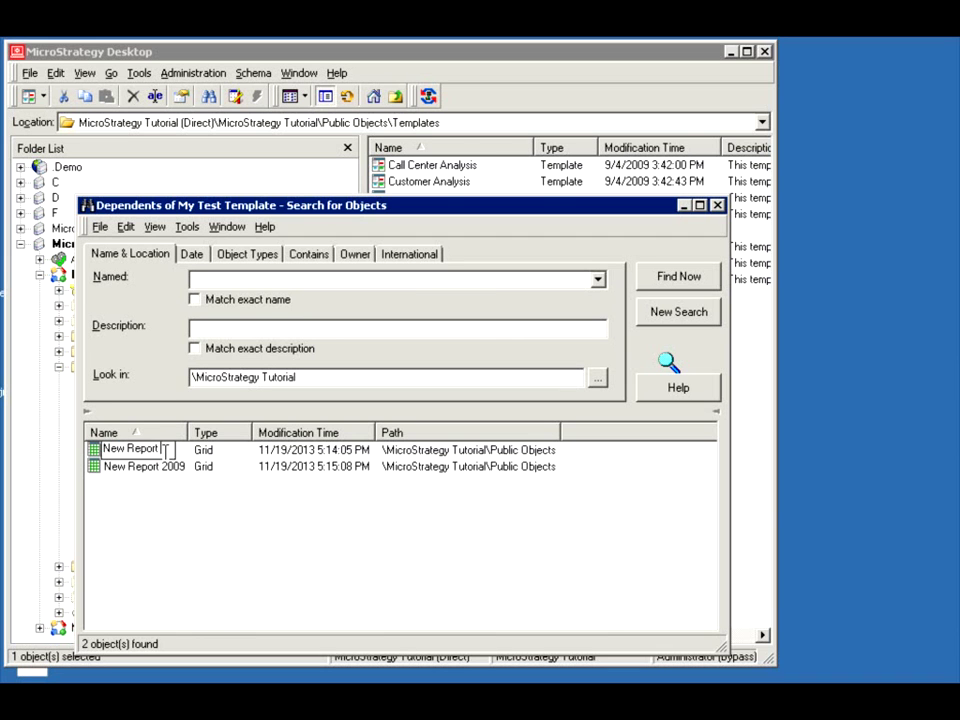
{"action": "type", "text": "8"}
{"action": "key", "text": "Return"}
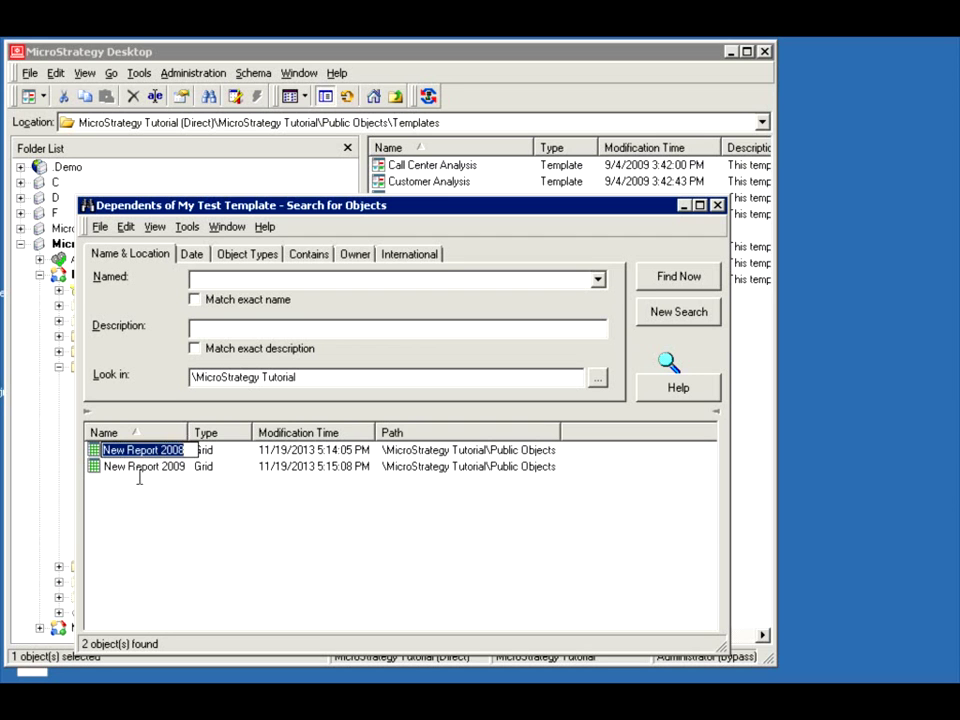
{"action": "double_click", "coordinate": [120, 452]}
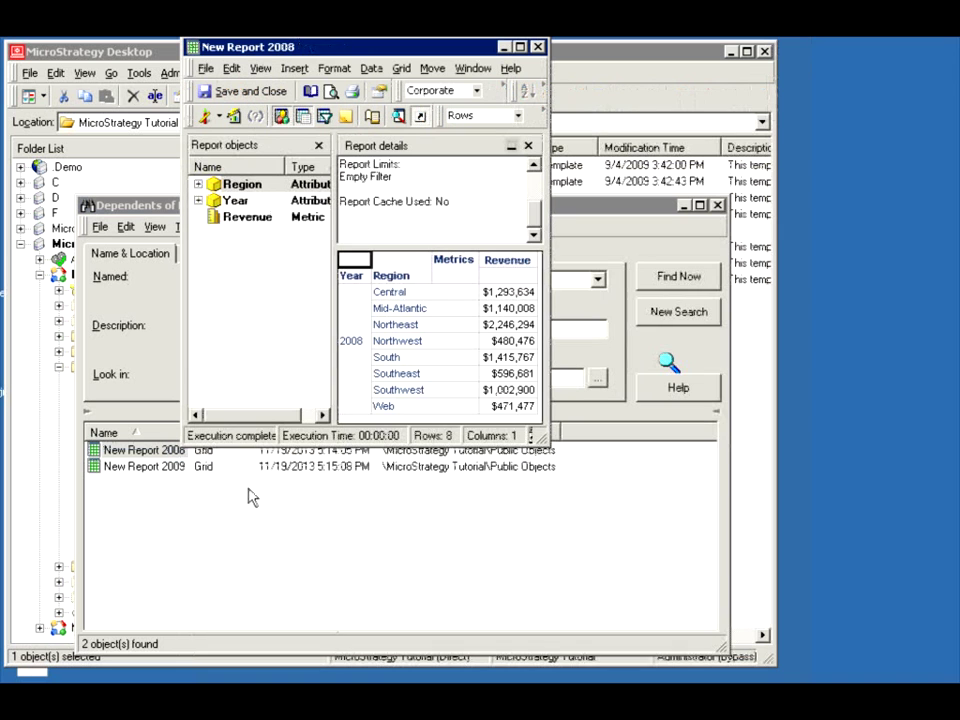
{"action": "double_click", "coordinate": [136, 466]}
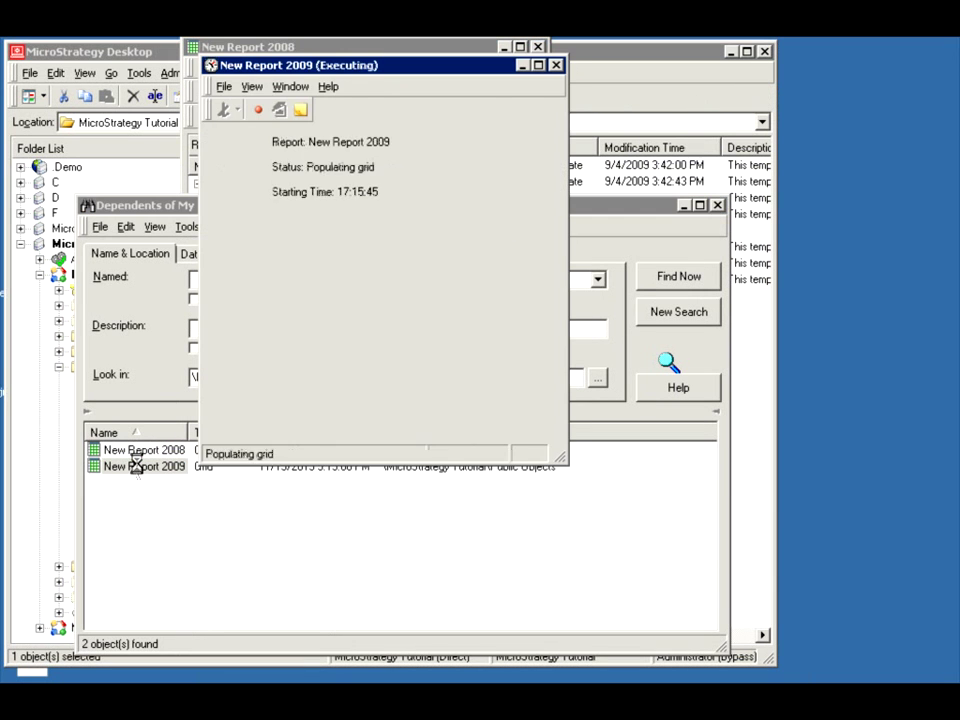
Compare the Year 2008 and 2009 filters of both reports side by side, then close New Report 2008.
{"action": "left_click_drag", "start_coordinate": [248, 76], "coordinate": [596, 55]}
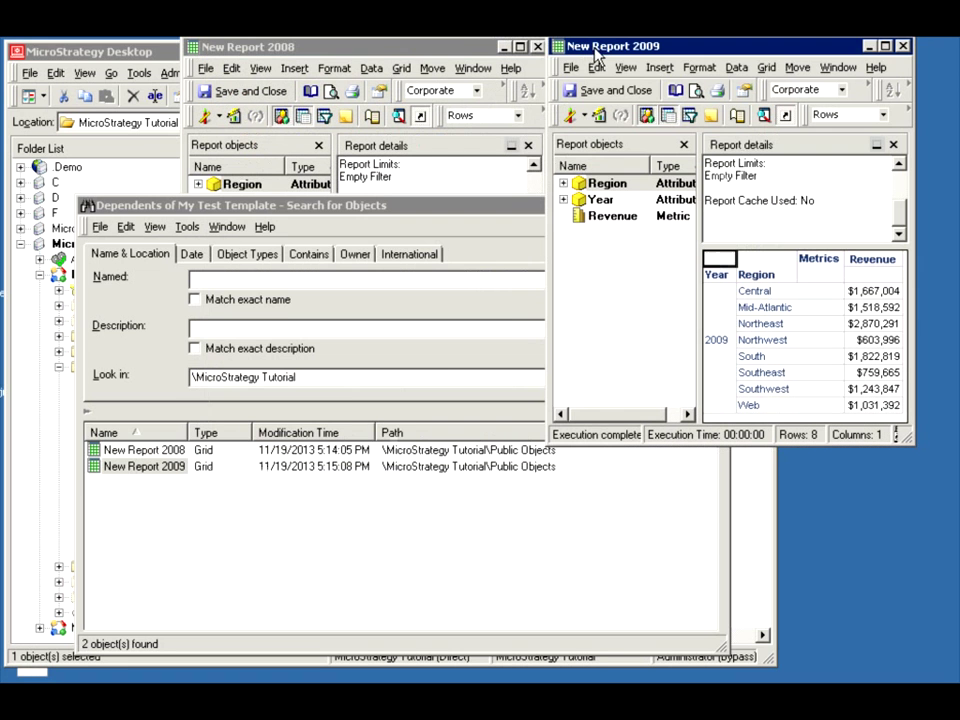
{"action": "left_click", "coordinate": [363, 52]}
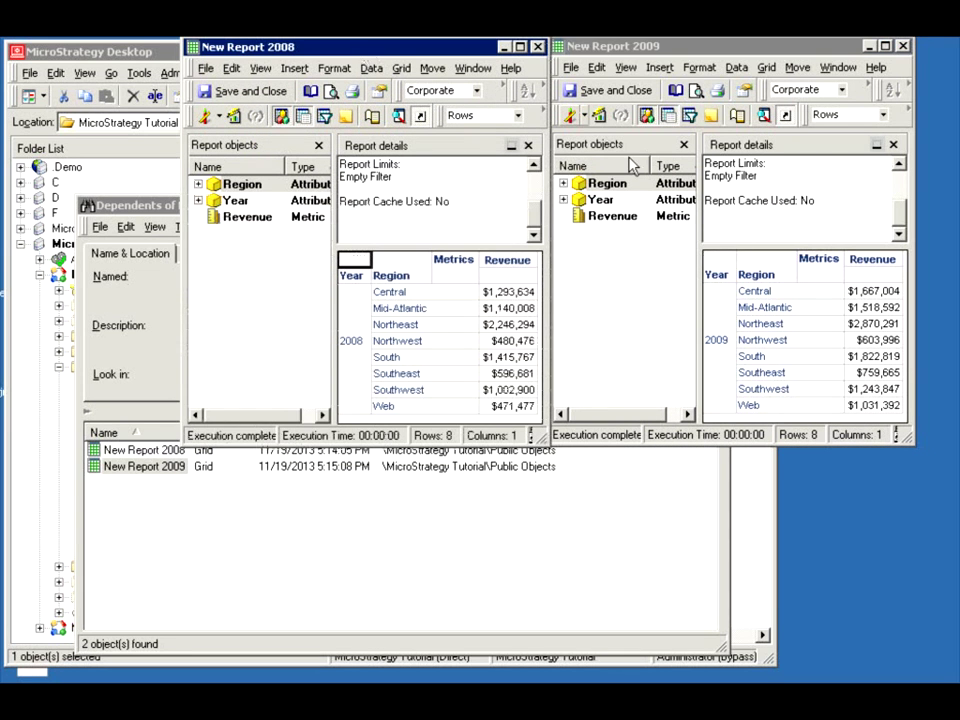
{"action": "left_click_drag", "start_coordinate": [537, 206], "coordinate": [540, 180]}
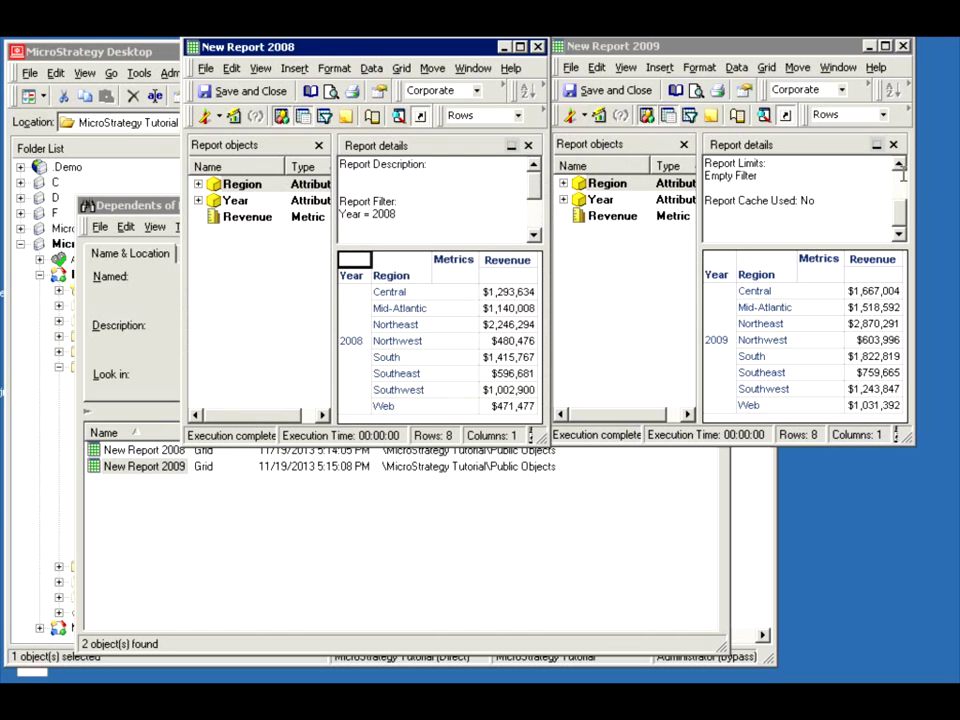
{"action": "left_click_drag", "start_coordinate": [900, 209], "coordinate": [899, 172]}
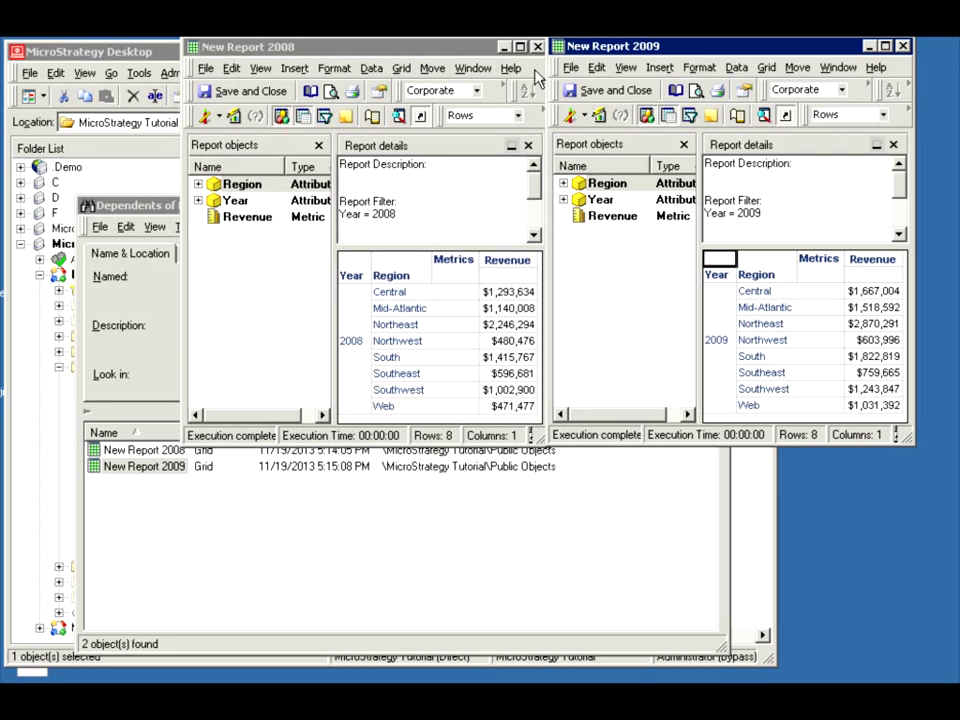
{"action": "left_click", "coordinate": [537, 47]}
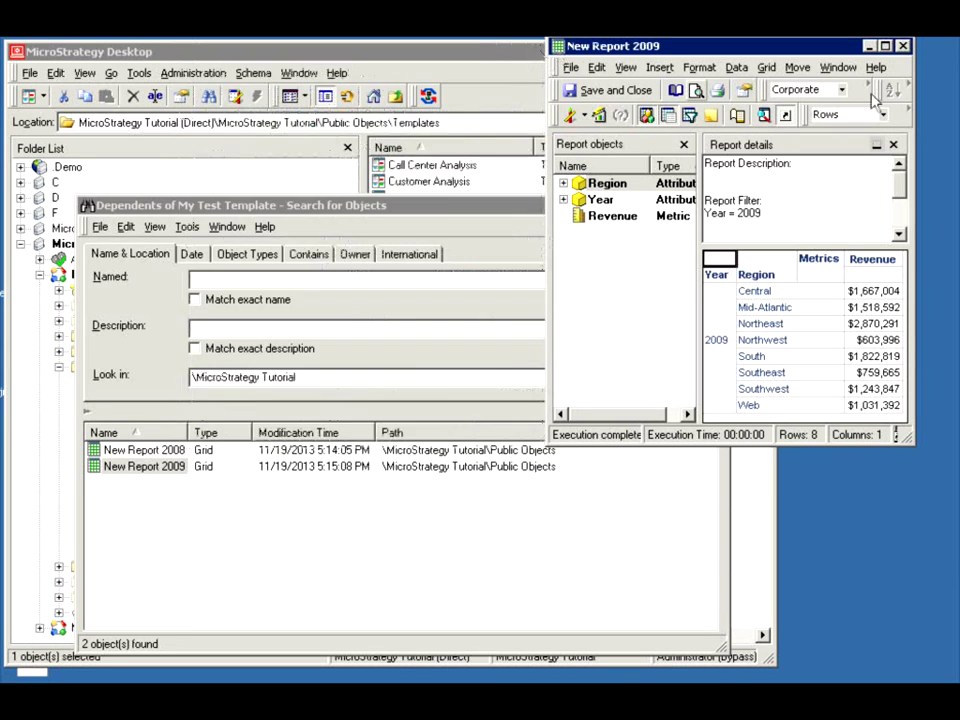
Close the open windows and add the Geography attribute Call Center to My Test Template.
{"action": "left_click", "coordinate": [901, 46]}
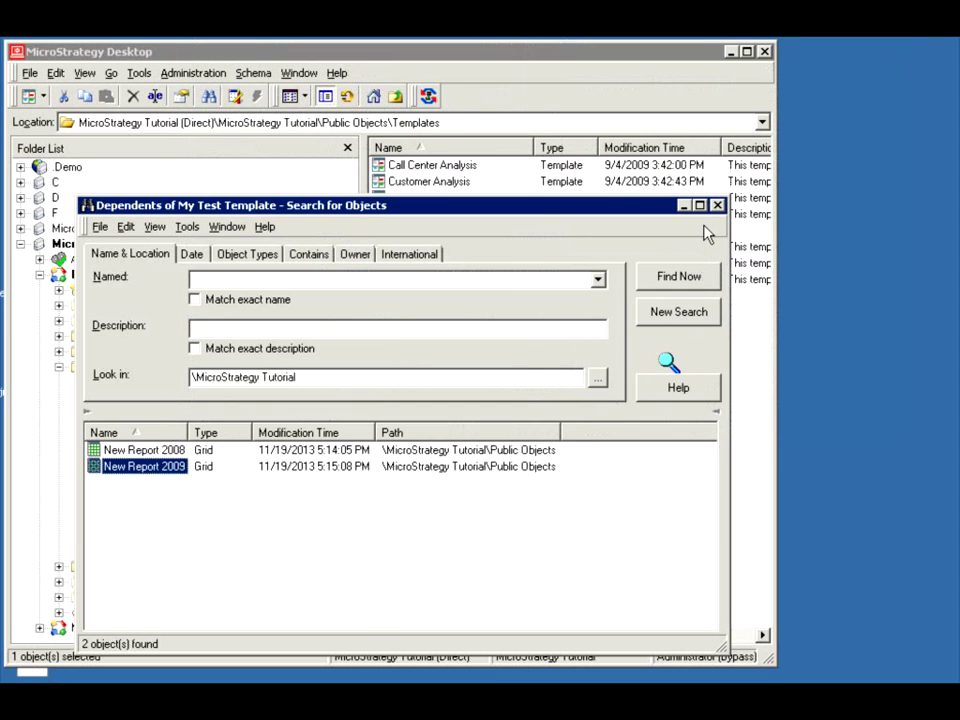
{"action": "left_click", "coordinate": [716, 206]}
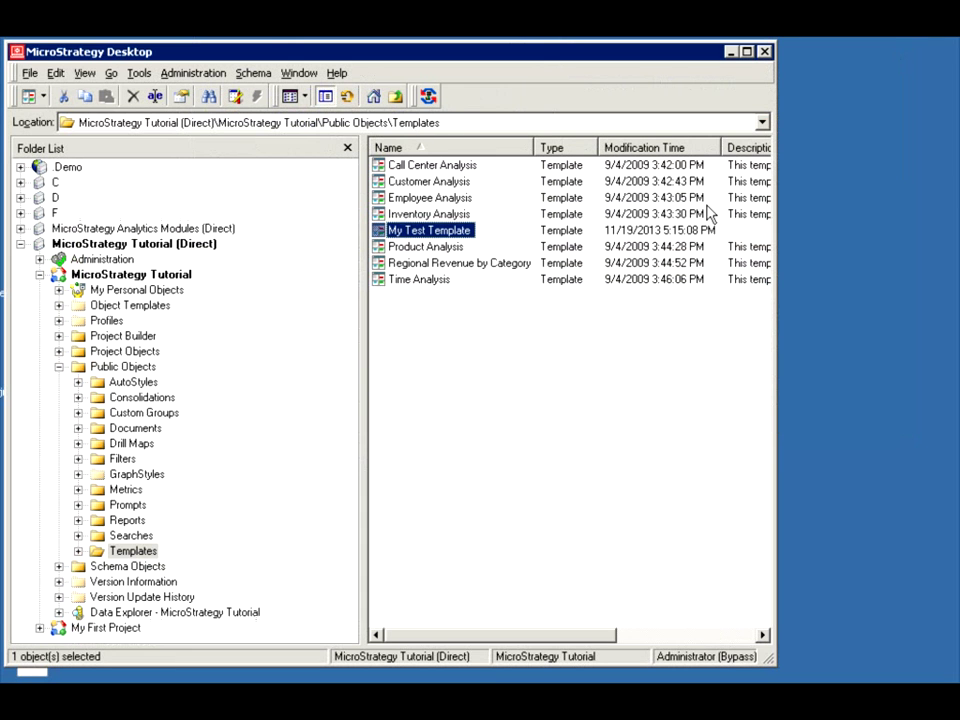
{"action": "double_click", "coordinate": [395, 235]}
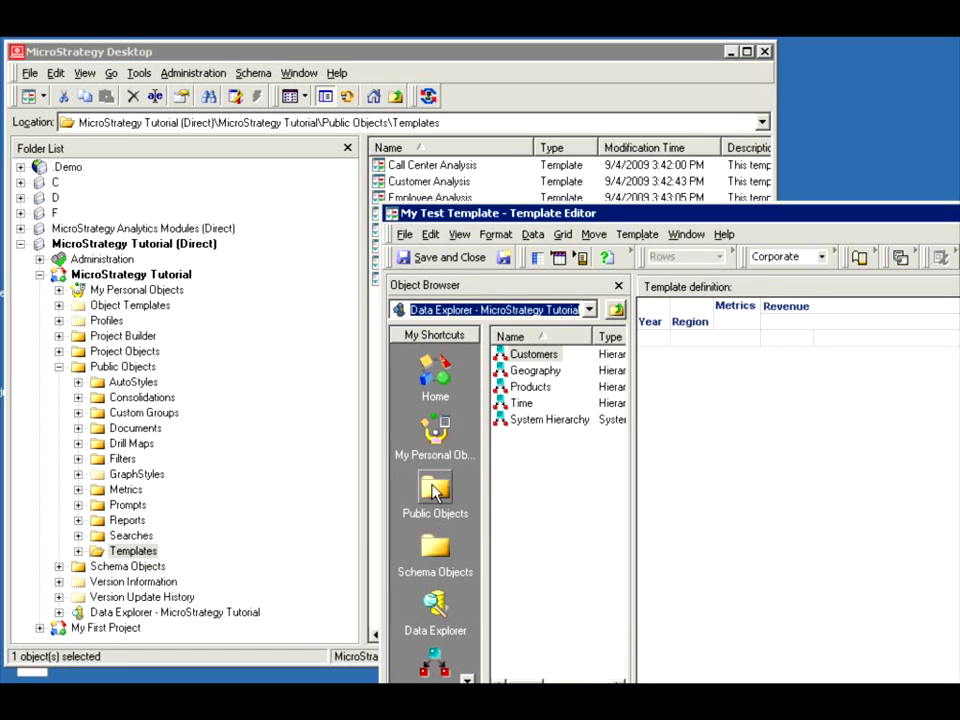
{"action": "left_click", "coordinate": [435, 490]}
{"action": "left_click", "coordinate": [428, 550]}
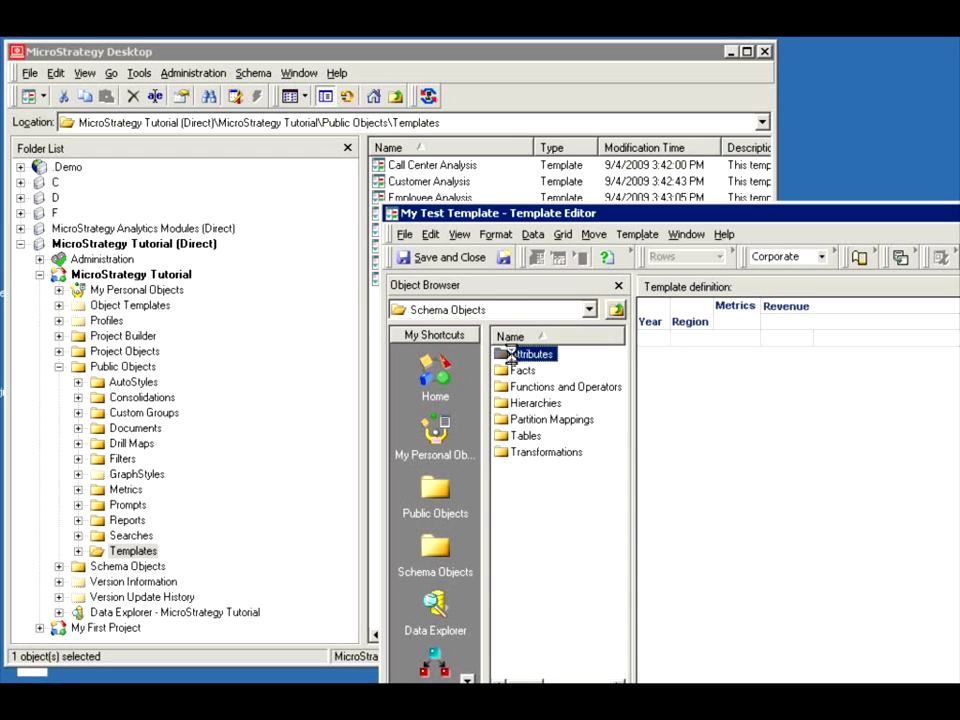
{"action": "double_click", "coordinate": [525, 354]}
{"action": "double_click", "coordinate": [536, 371]}
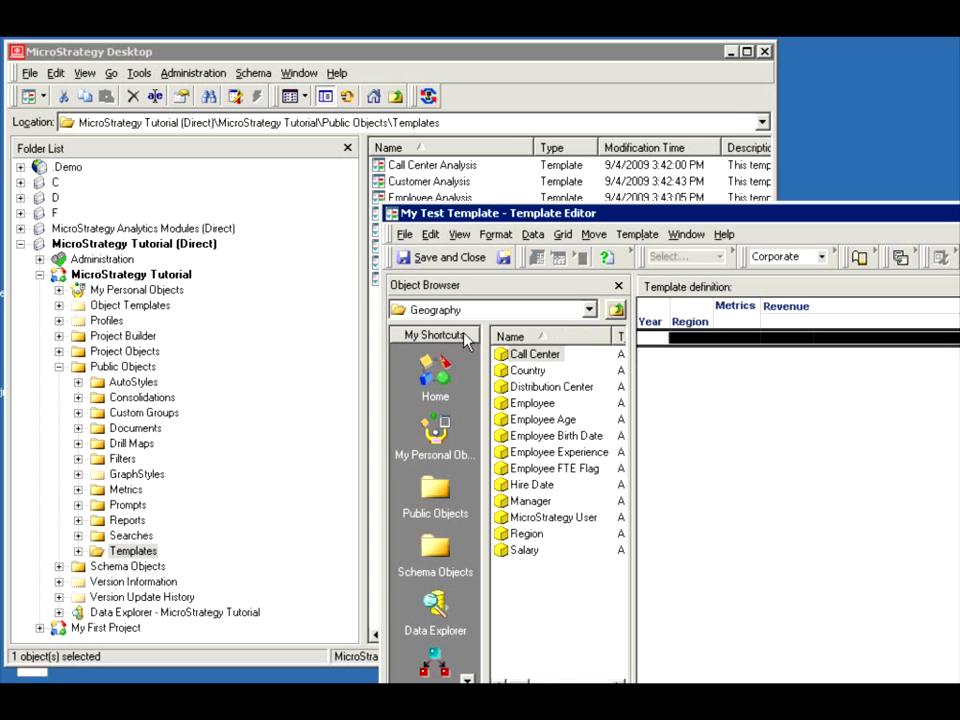
{"action": "double_click", "coordinate": [535, 354]}
Remove Region, save the template confirming the change, and list its dependent reports.
{"action": "left_click_drag", "start_coordinate": [690, 321], "coordinate": [567, 424]}
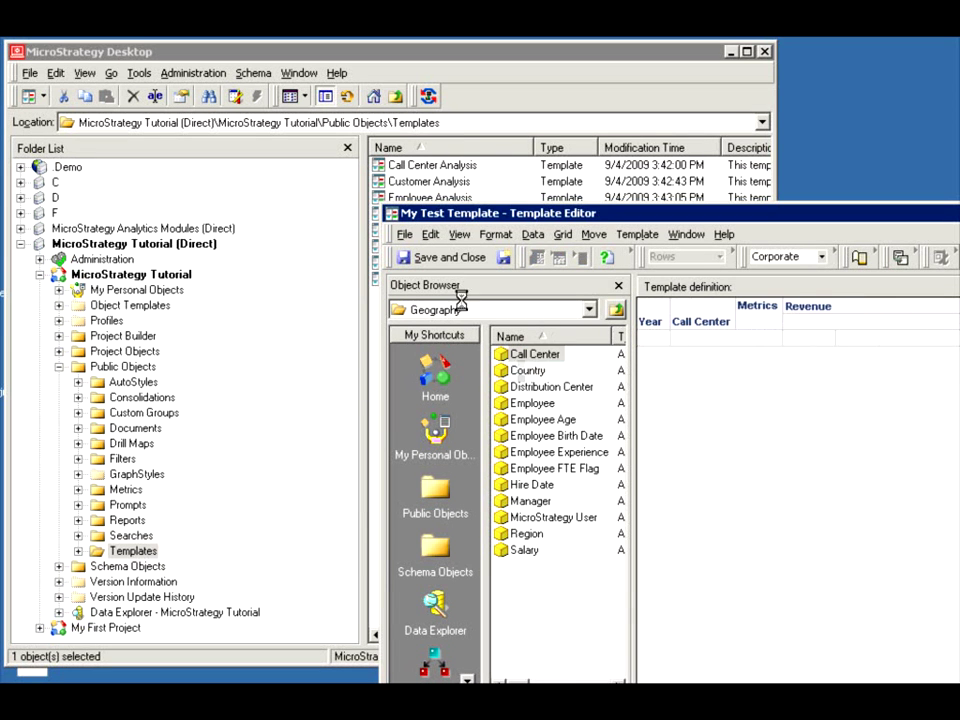
{"action": "left_click", "coordinate": [424, 257]}
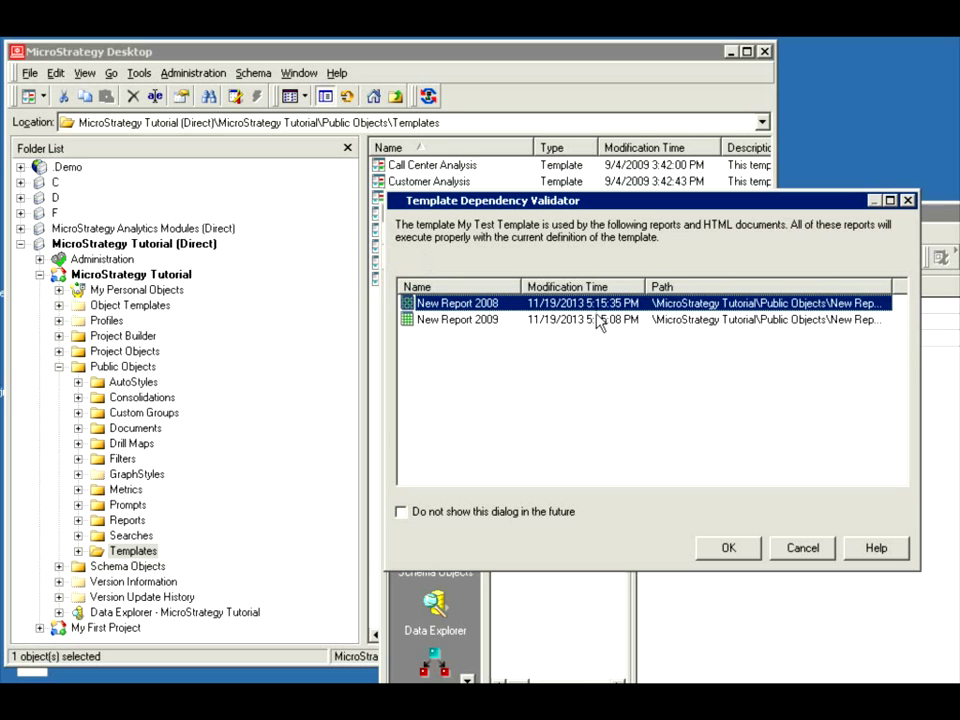
{"action": "left_click", "coordinate": [729, 548]}
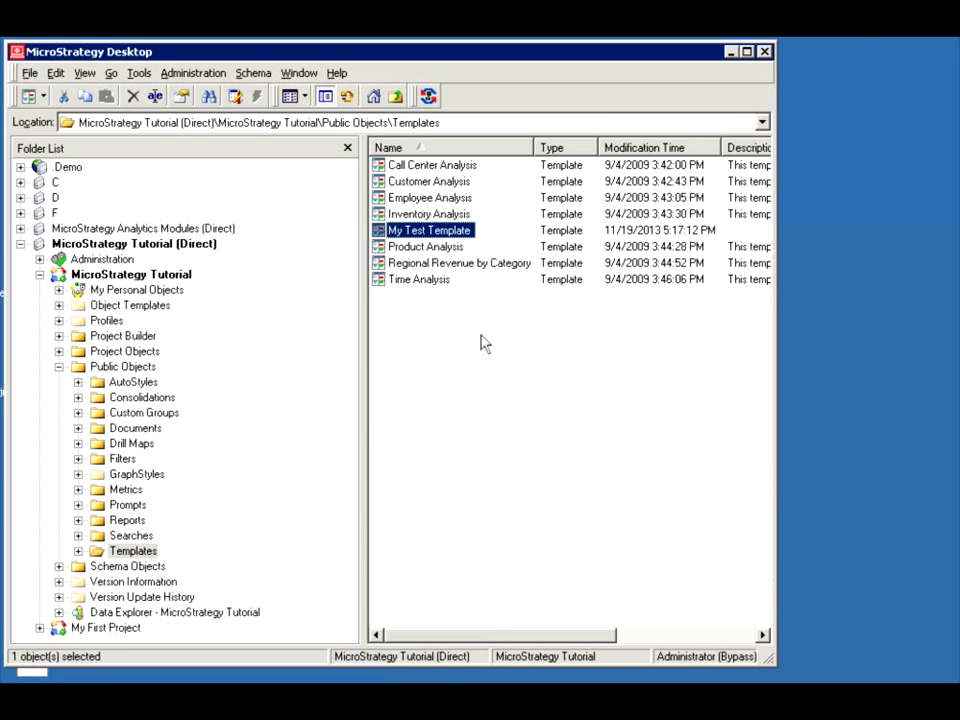
{"action": "right_click", "coordinate": [396, 230]}
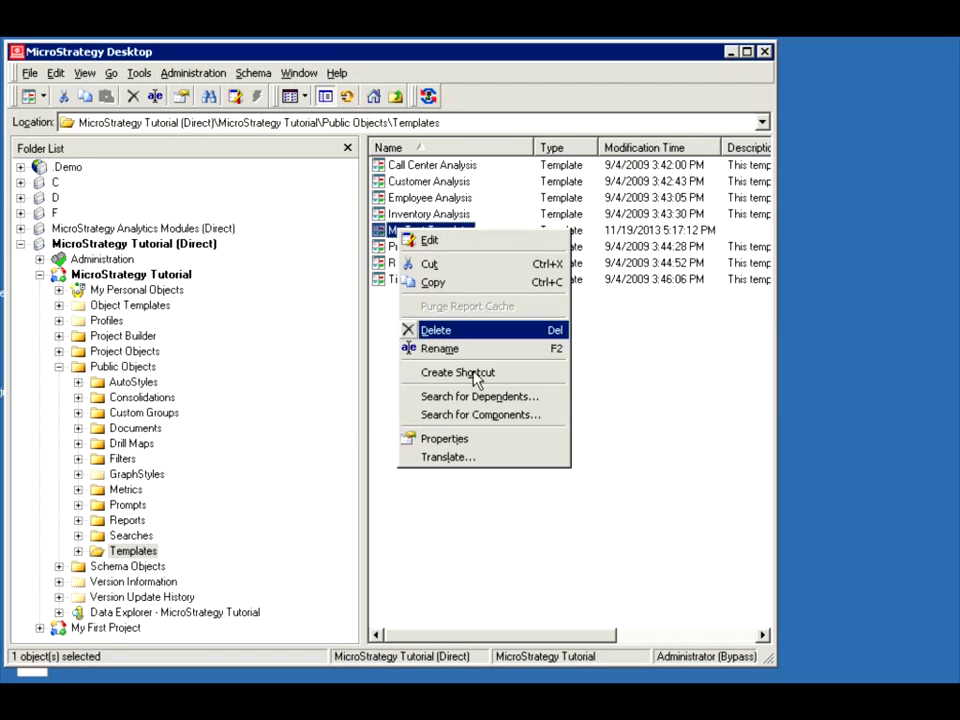
{"action": "left_click", "coordinate": [487, 397]}
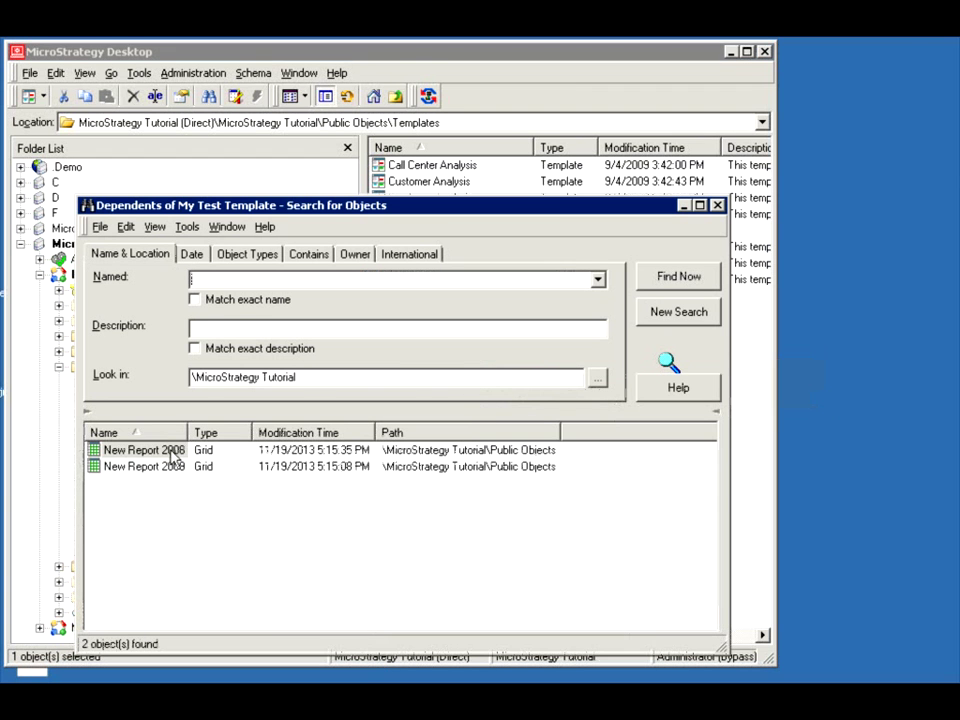
Run New Report 2008 and 2009 side by side, showing revenue by 15 call centers, then close both.
{"action": "left_click", "coordinate": [171, 450]}
{"action": "double_click", "coordinate": [171, 450]}
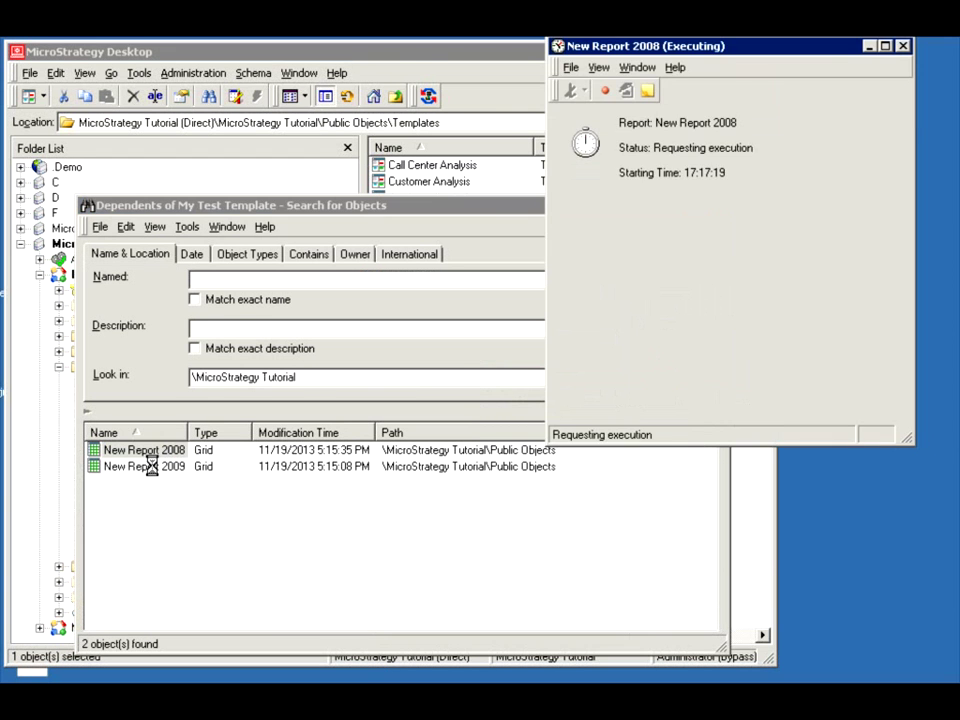
{"action": "left_click", "coordinate": [152, 467]}
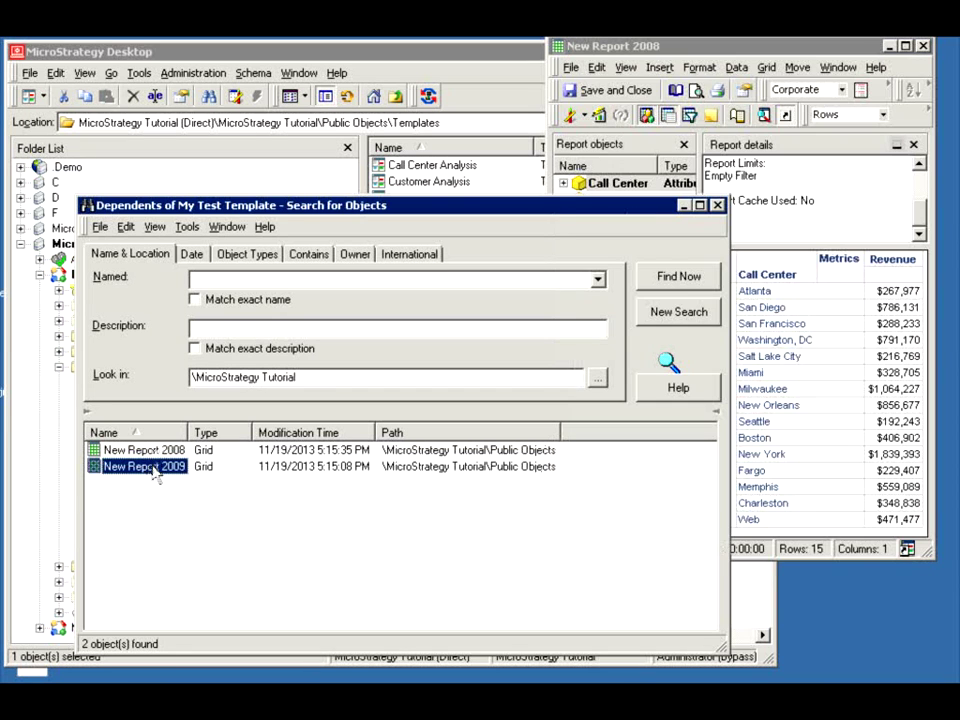
{"action": "double_click", "coordinate": [152, 468]}
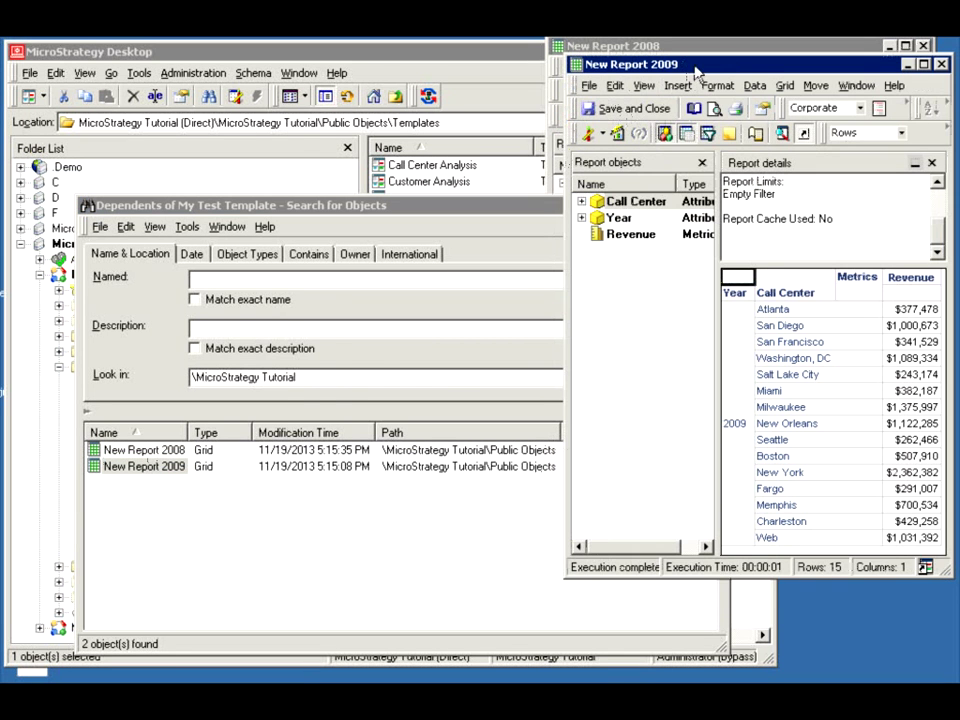
{"action": "left_click_drag", "start_coordinate": [686, 68], "coordinate": [275, 84]}
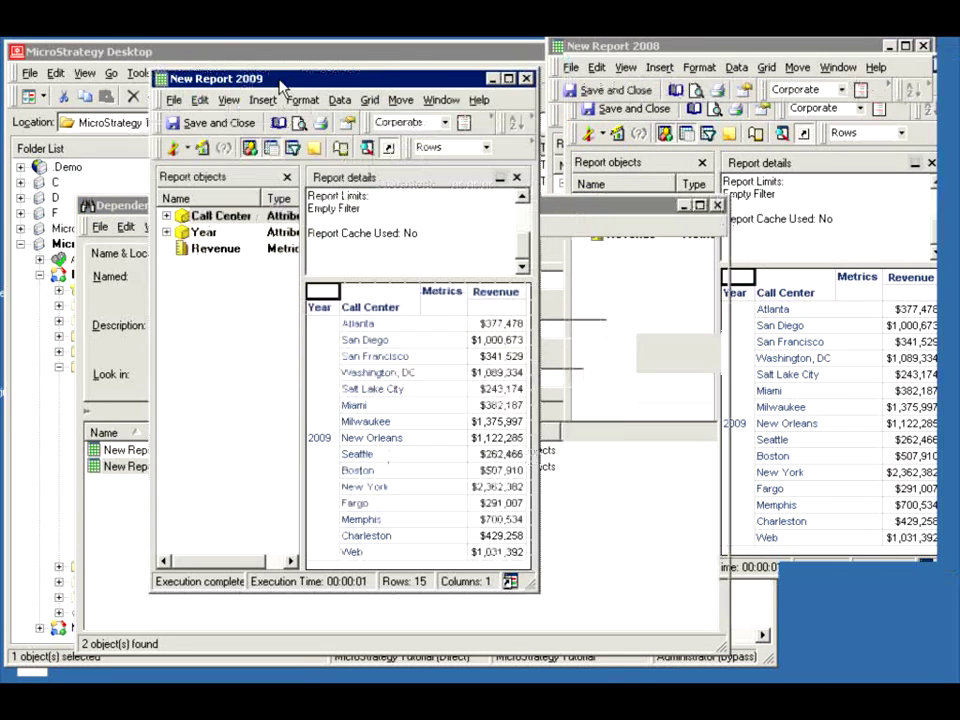
{"action": "left_click", "coordinate": [695, 48]}
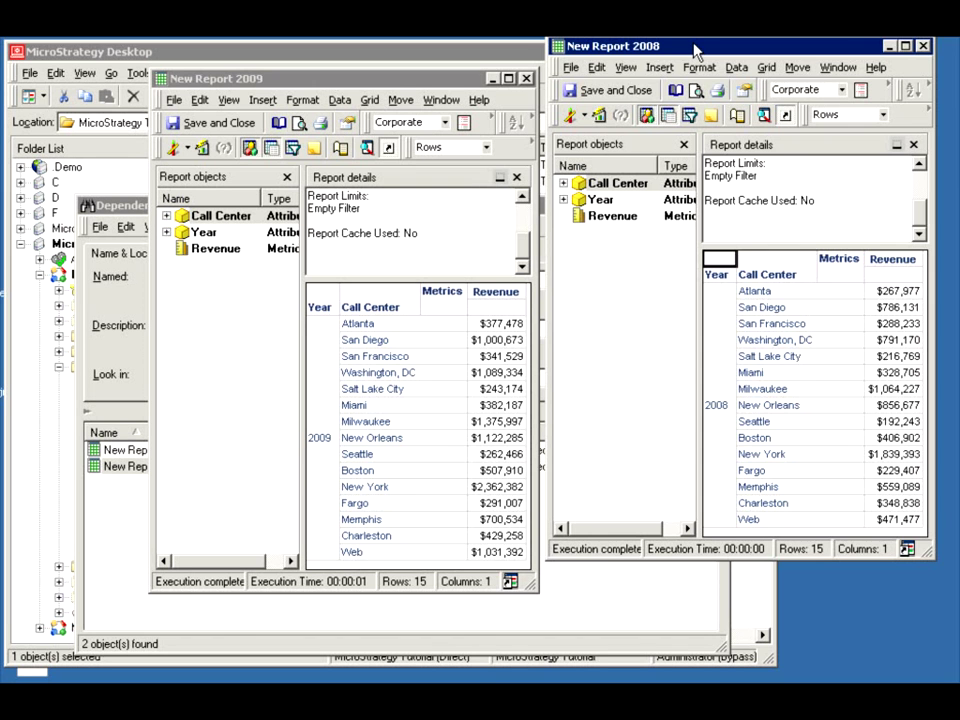
{"action": "left_click", "coordinate": [923, 46]}
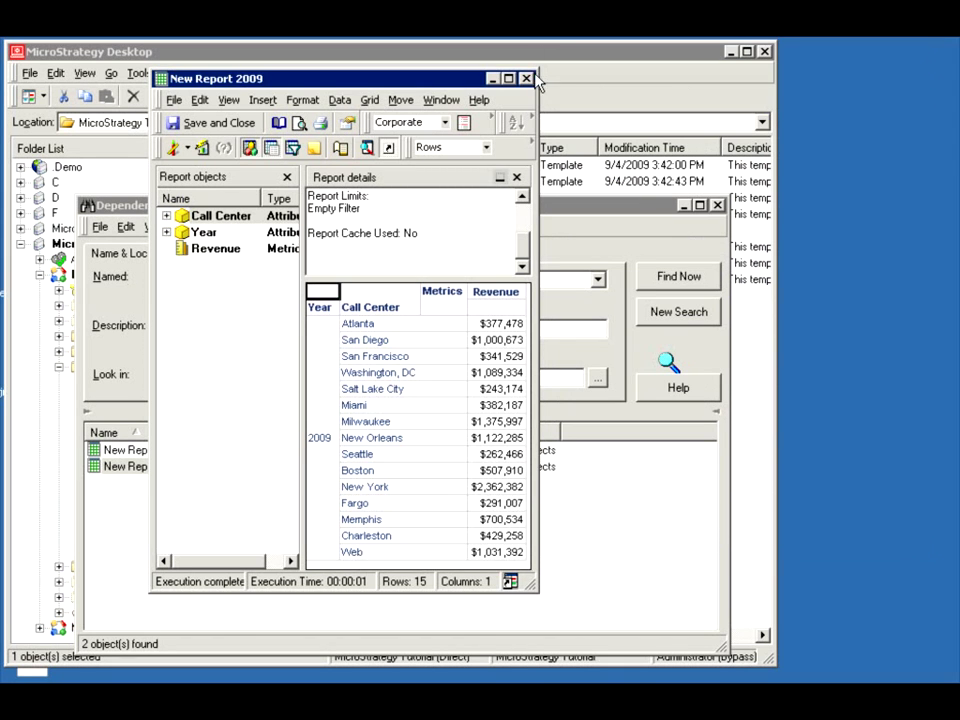
{"action": "left_click", "coordinate": [527, 79]}
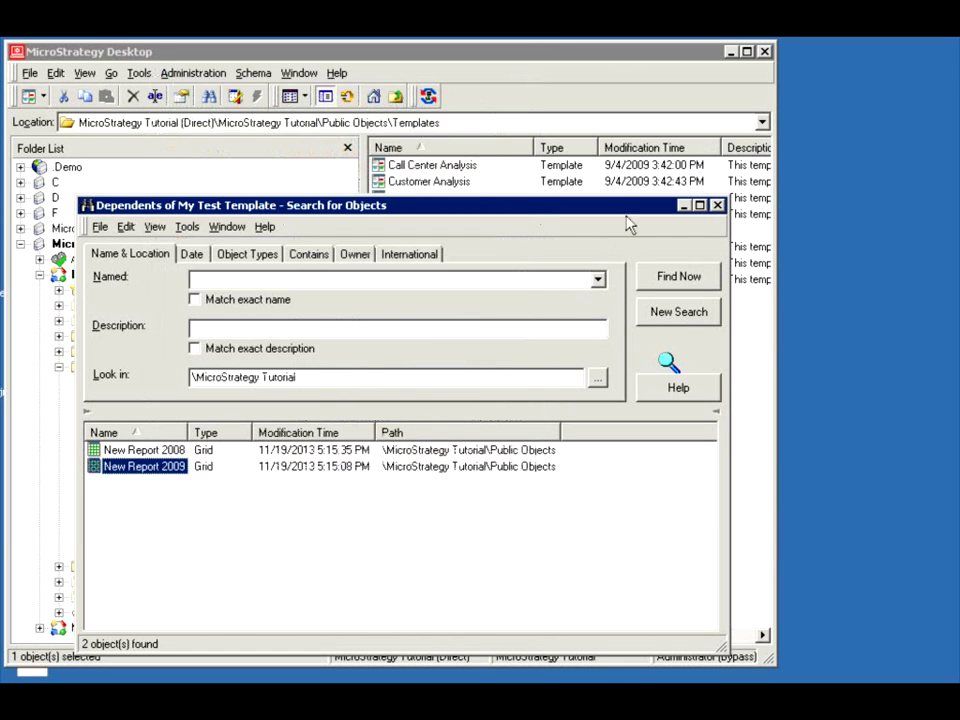
Reopen My Test Template in the Template Editor and apply the Colorful style.
{"action": "left_click", "coordinate": [516, 92]}
{"action": "right_click", "coordinate": [393, 238]}
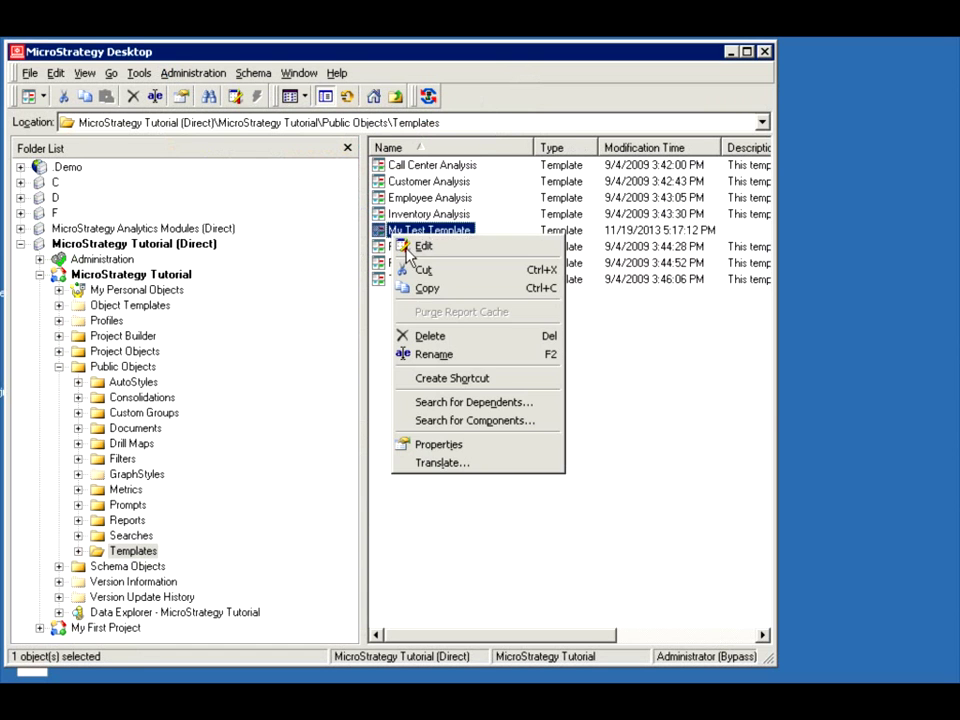
{"action": "left_click", "coordinate": [420, 245]}
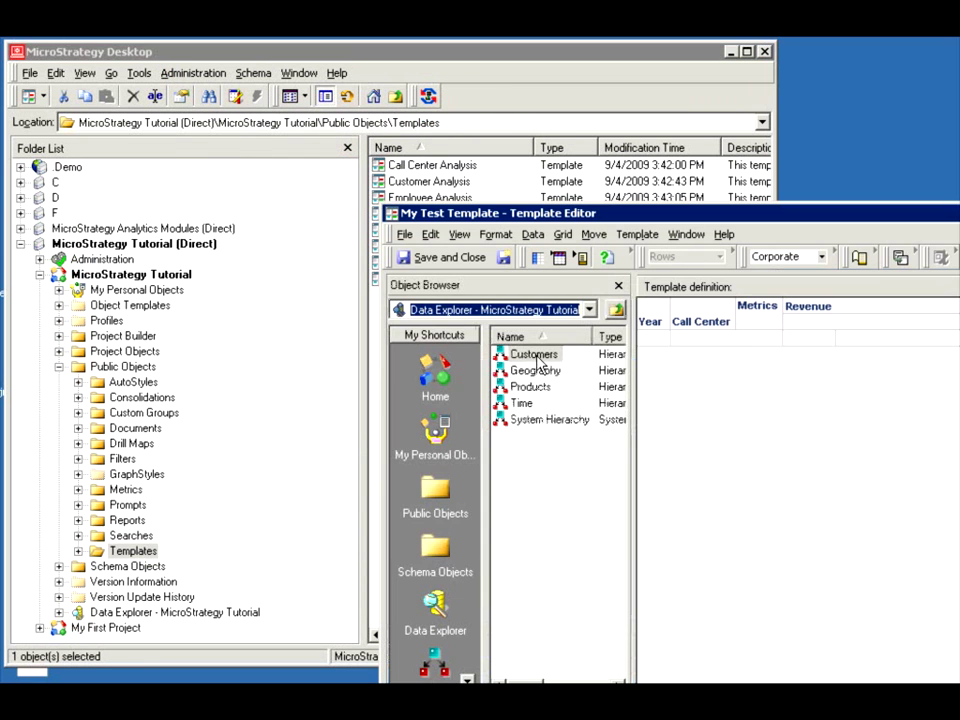
{"action": "left_click_drag", "start_coordinate": [519, 220], "coordinate": [443, 175]}
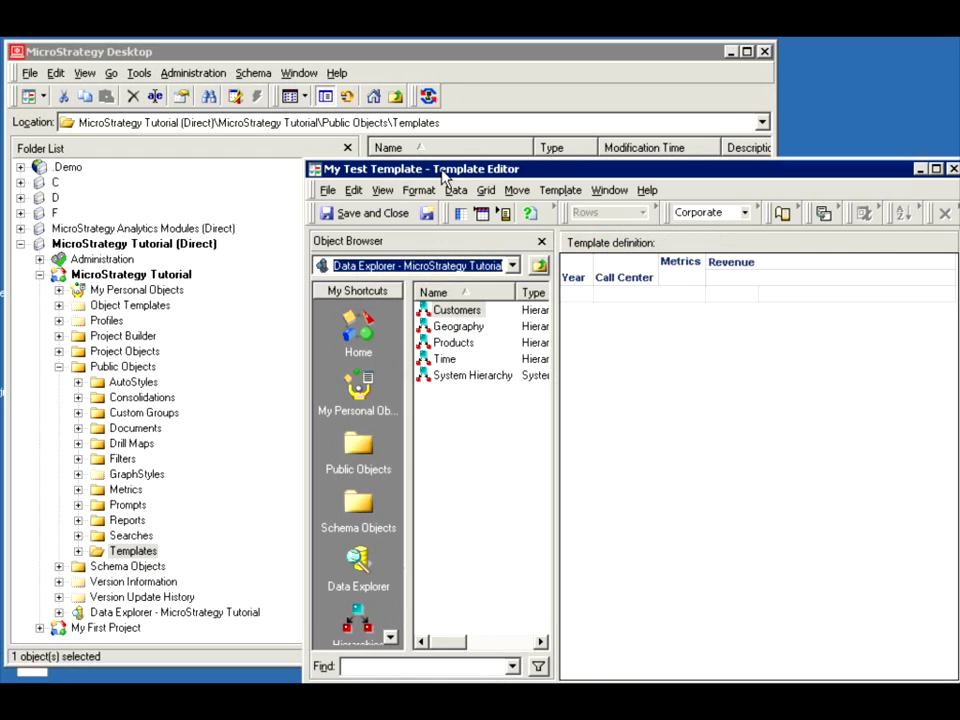
{"action": "left_click", "coordinate": [745, 213]}
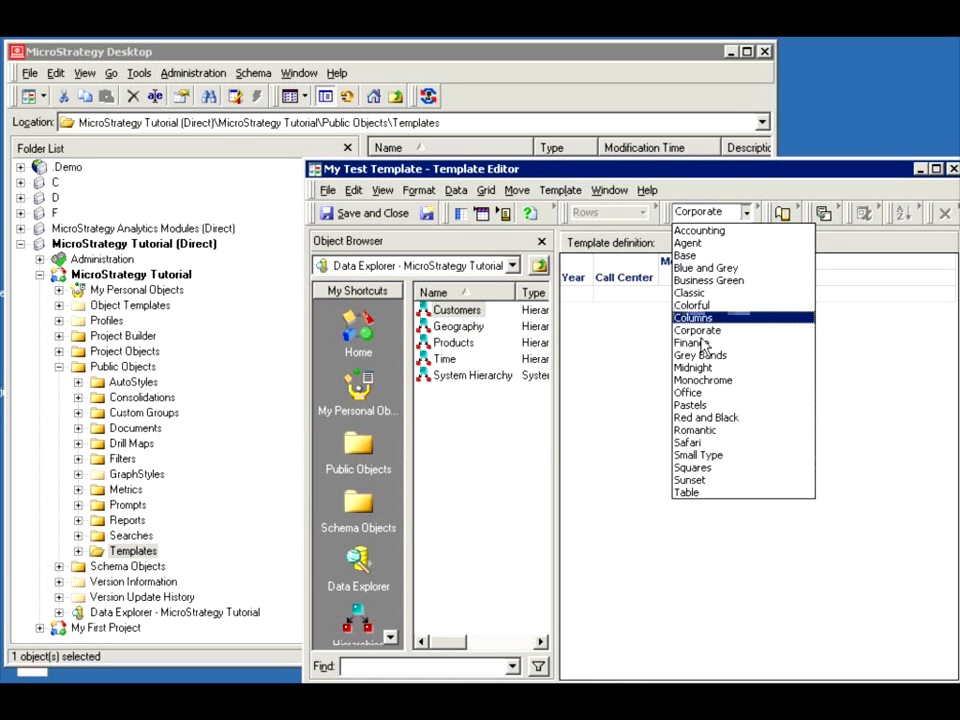
{"action": "left_click", "coordinate": [691, 305]}
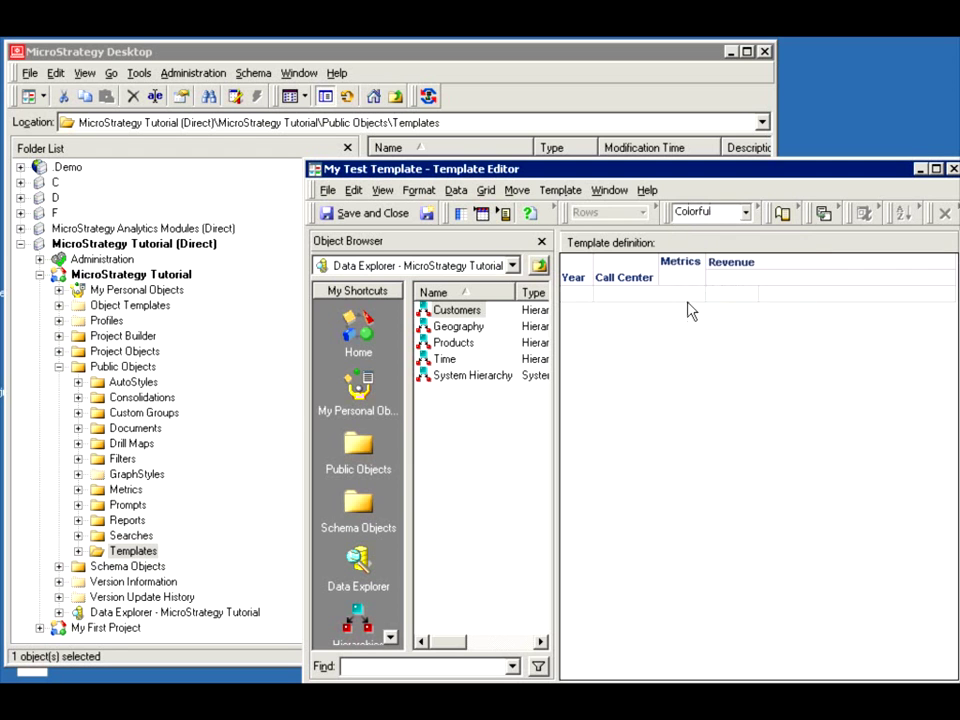
Add a Total subtotal to the template.
{"action": "left_click", "coordinate": [456, 190]}
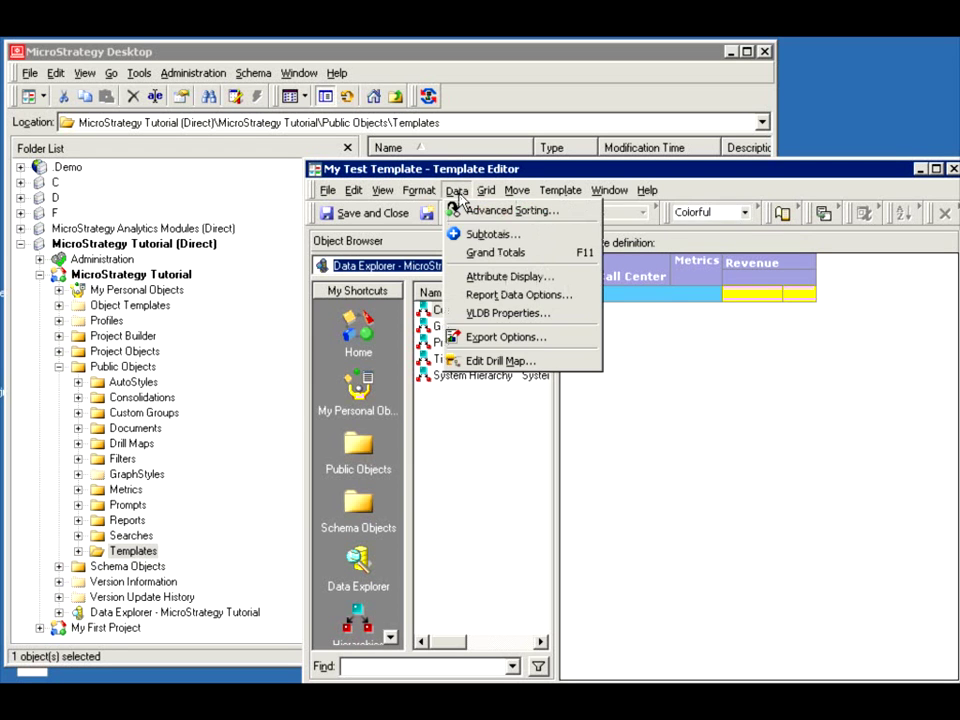
{"action": "key", "text": "Escape"}
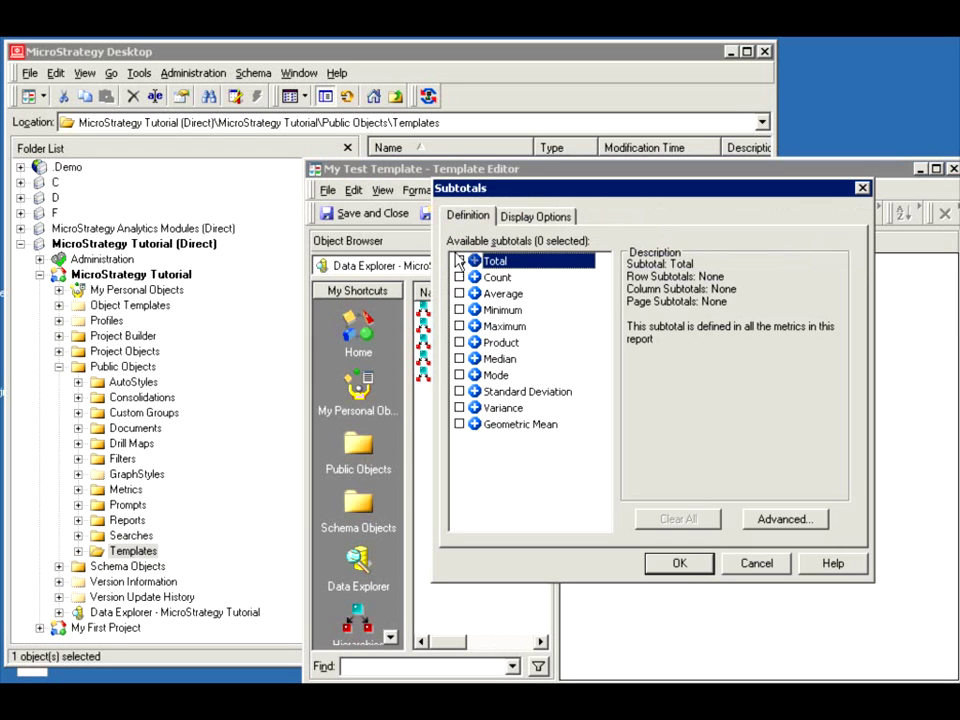
{"action": "left_click", "coordinate": [459, 261]}
{"action": "left_click", "coordinate": [678, 563]}
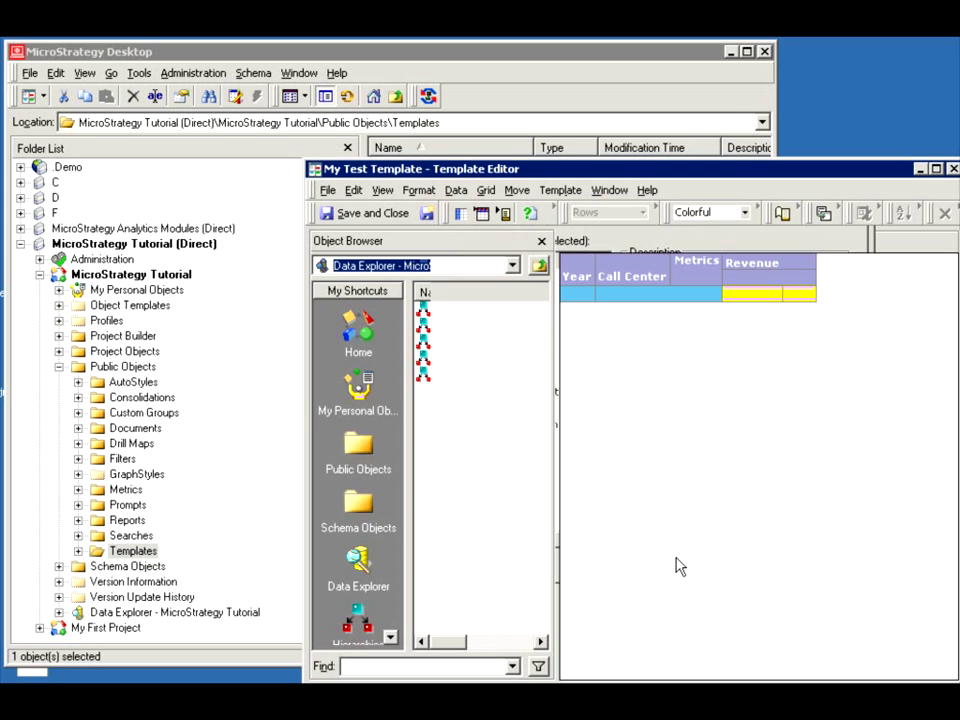
Show the page-by area and move Year from the rows into page-by.
{"action": "left_click", "coordinate": [487, 191]}
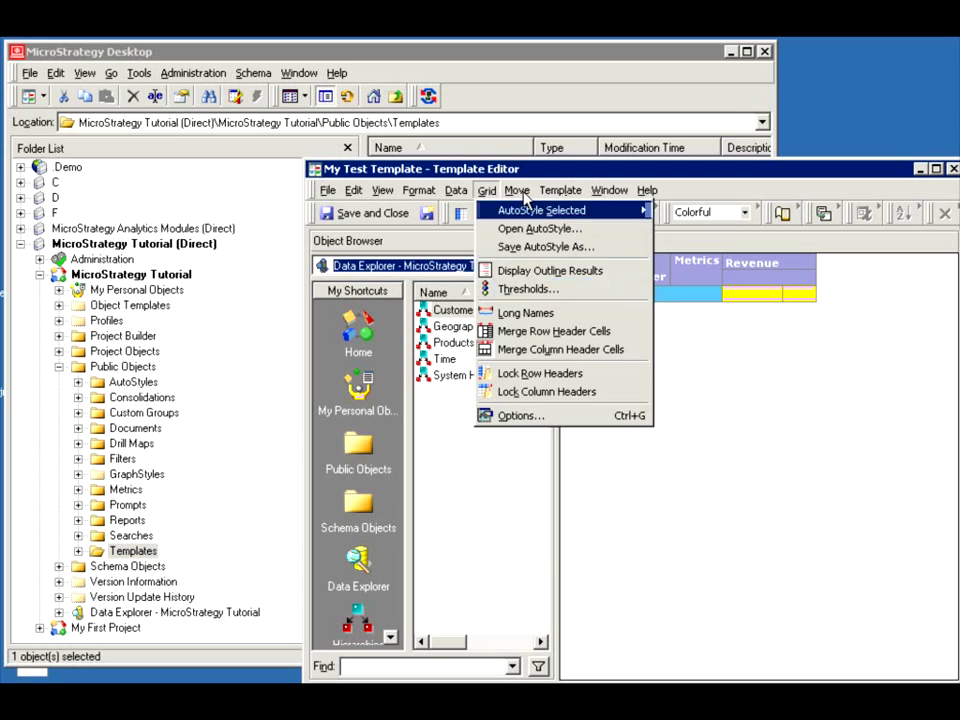
{"action": "mouse_move", "coordinate": [520, 194]}
{"action": "mouse_move", "coordinate": [555, 196]}
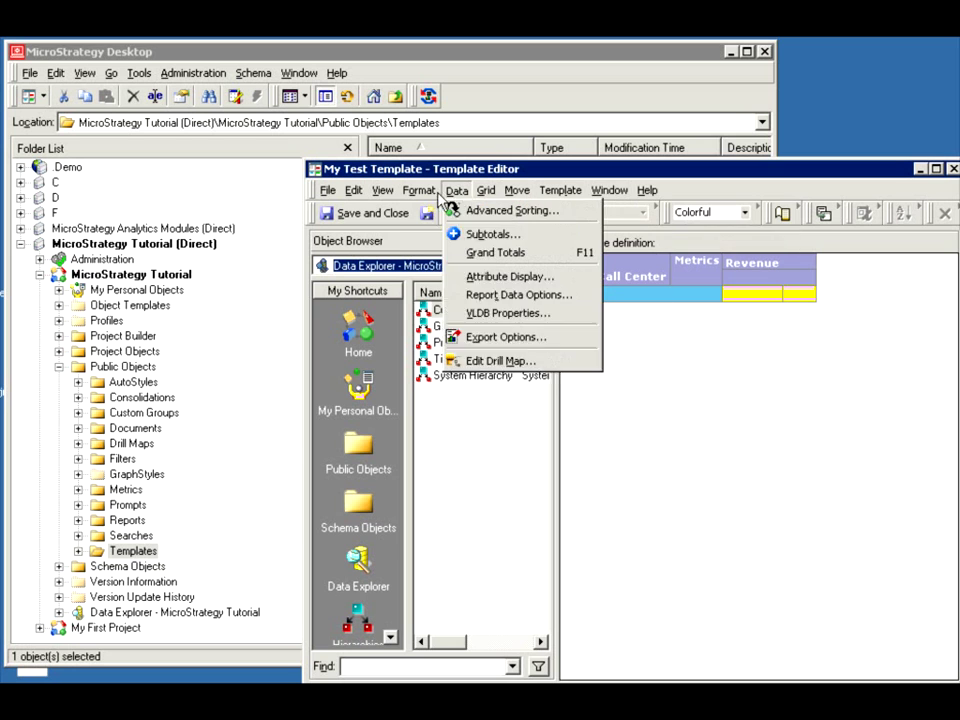
{"action": "mouse_move", "coordinate": [436, 200]}
{"action": "mouse_move", "coordinate": [386, 200]}
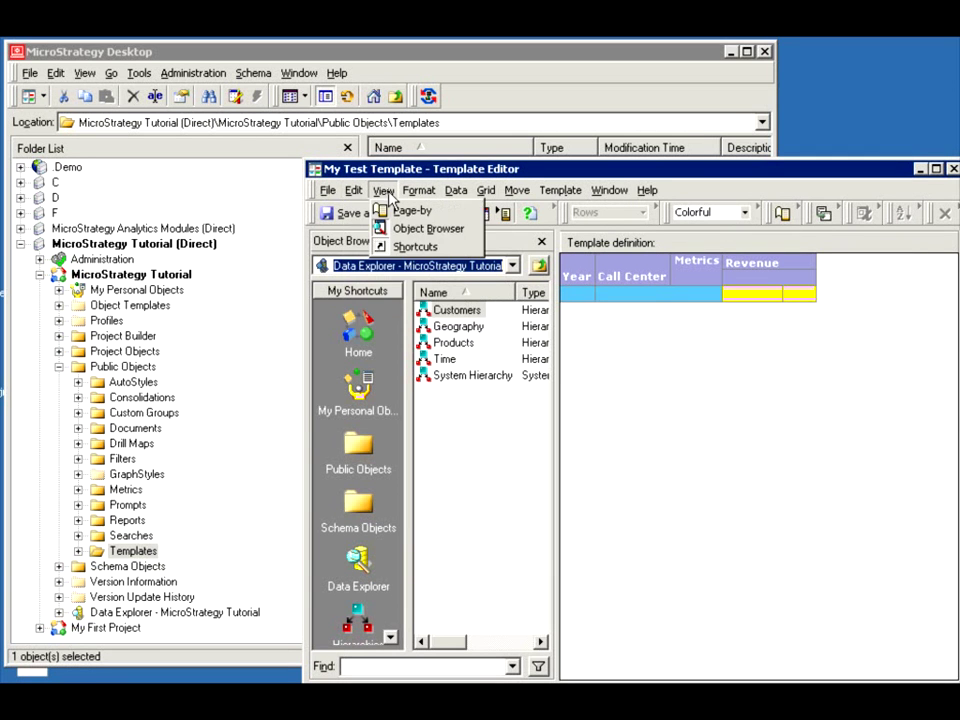
{"action": "left_click", "coordinate": [402, 209]}
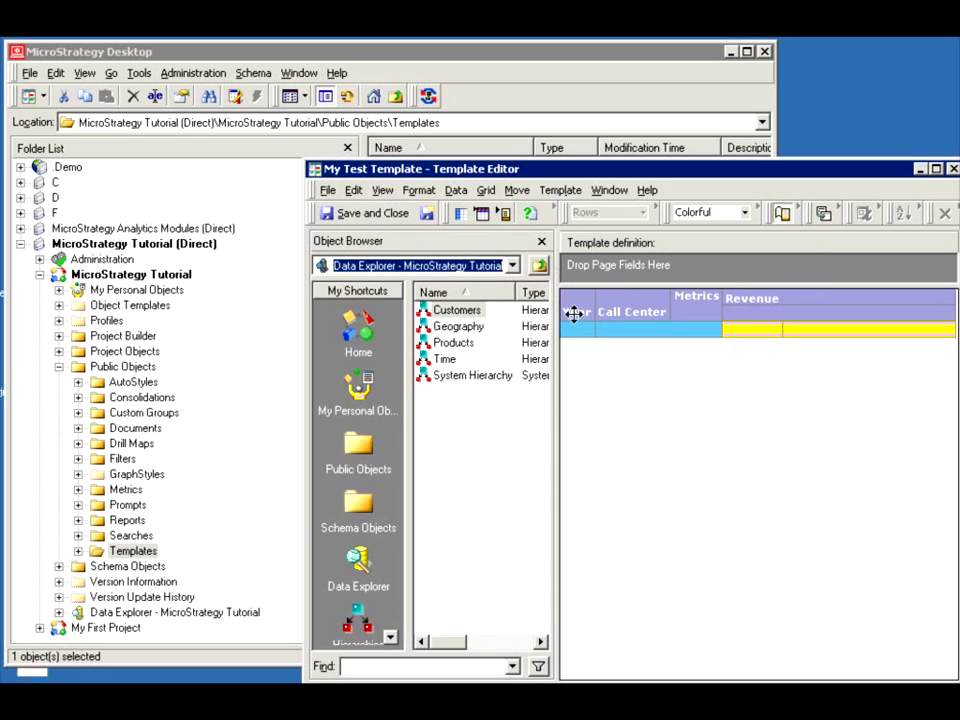
{"action": "left_click_drag", "start_coordinate": [573, 313], "coordinate": [610, 265]}
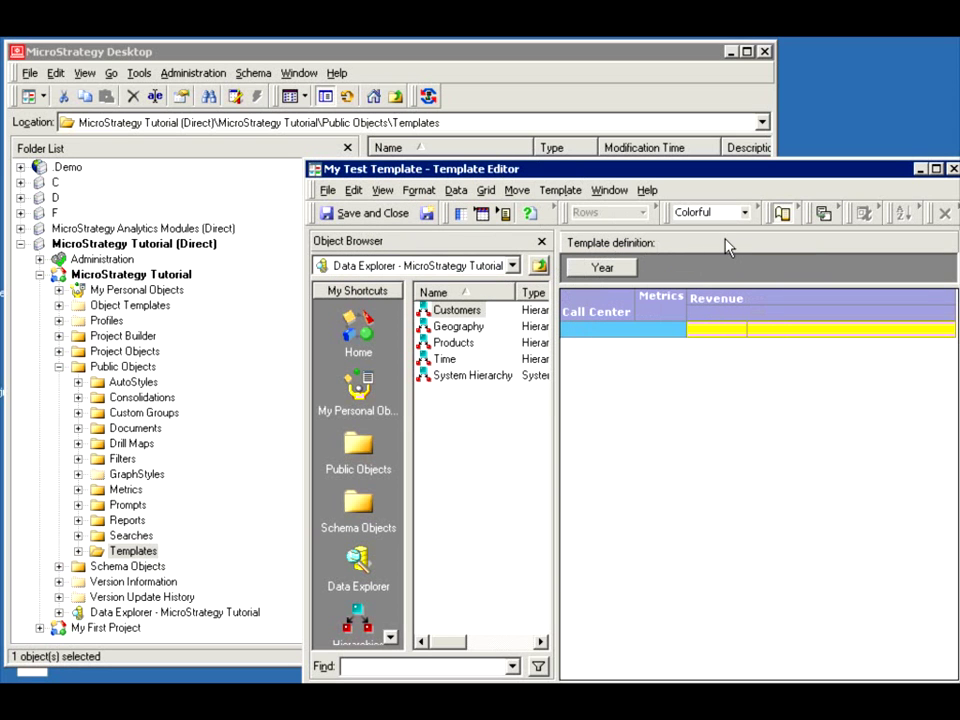
{"action": "left_click", "coordinate": [419, 190]}
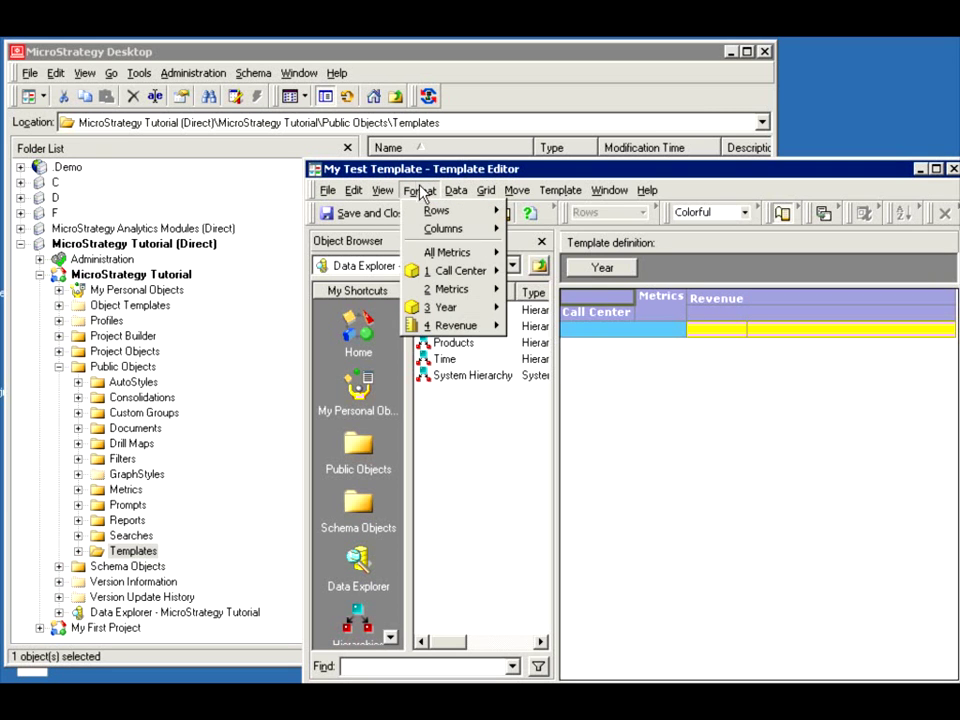
{"action": "mouse_move", "coordinate": [459, 197]}
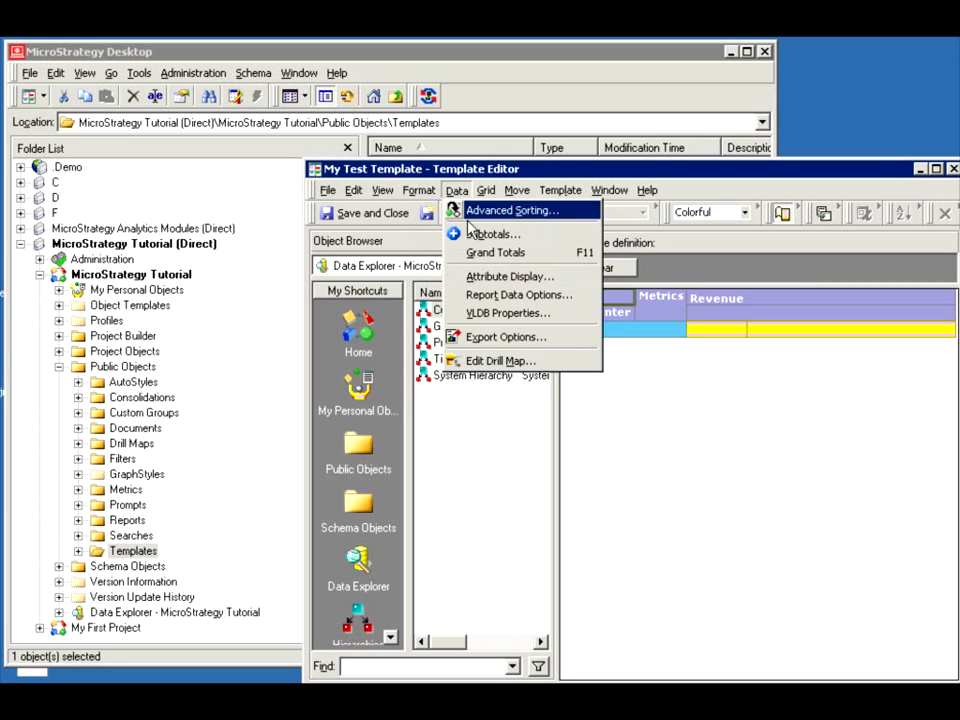
{"action": "left_click", "coordinate": [500, 313]}
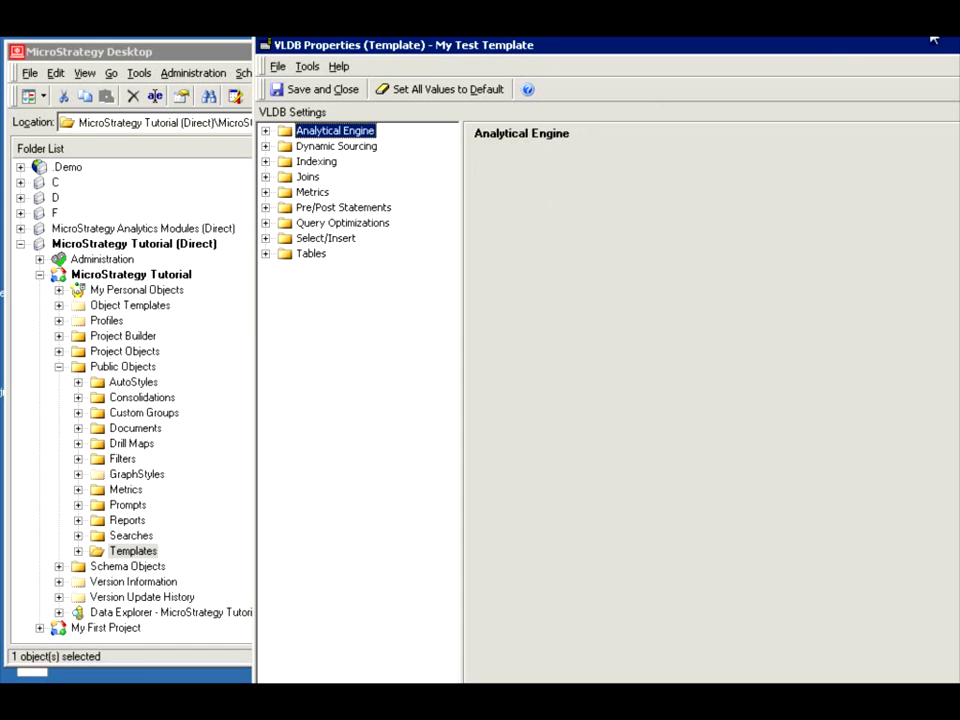
{"action": "left_click_drag", "start_coordinate": [926, 49], "coordinate": [868, 58]}
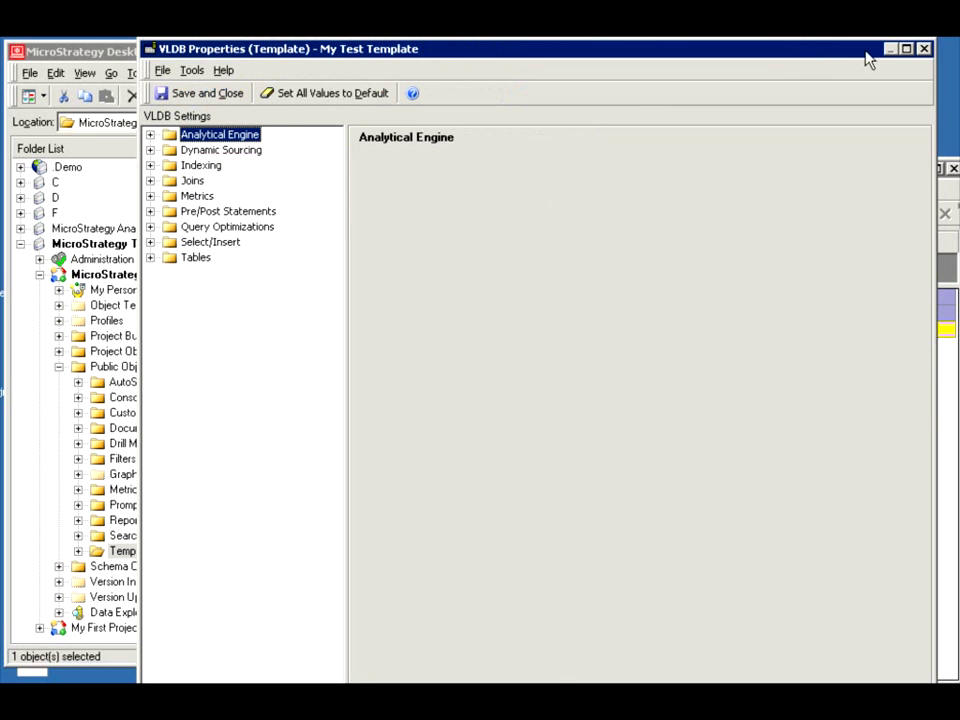
{"action": "left_click", "coordinate": [919, 48]}
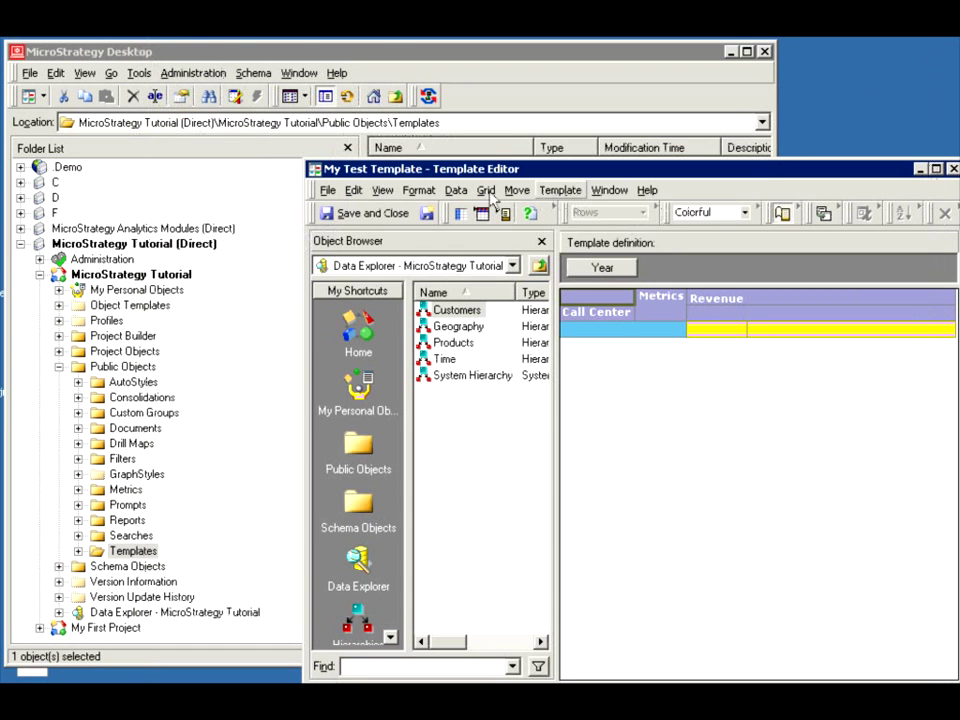
In Report Data Options, edit the alias for Call Center.
{"action": "left_click", "coordinate": [457, 191]}
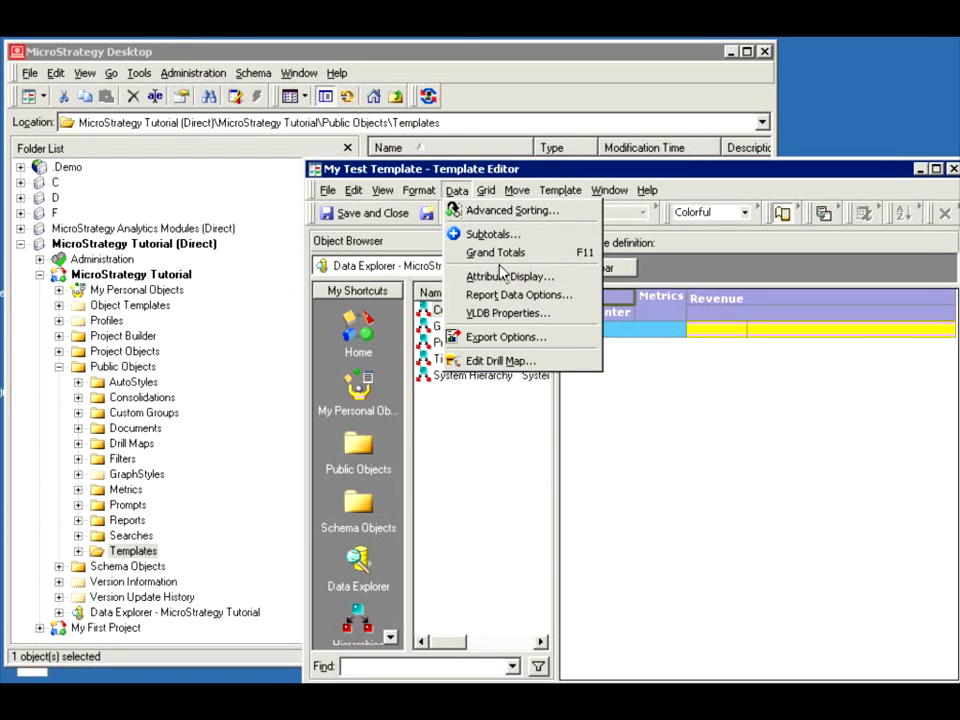
{"action": "left_click", "coordinate": [509, 296]}
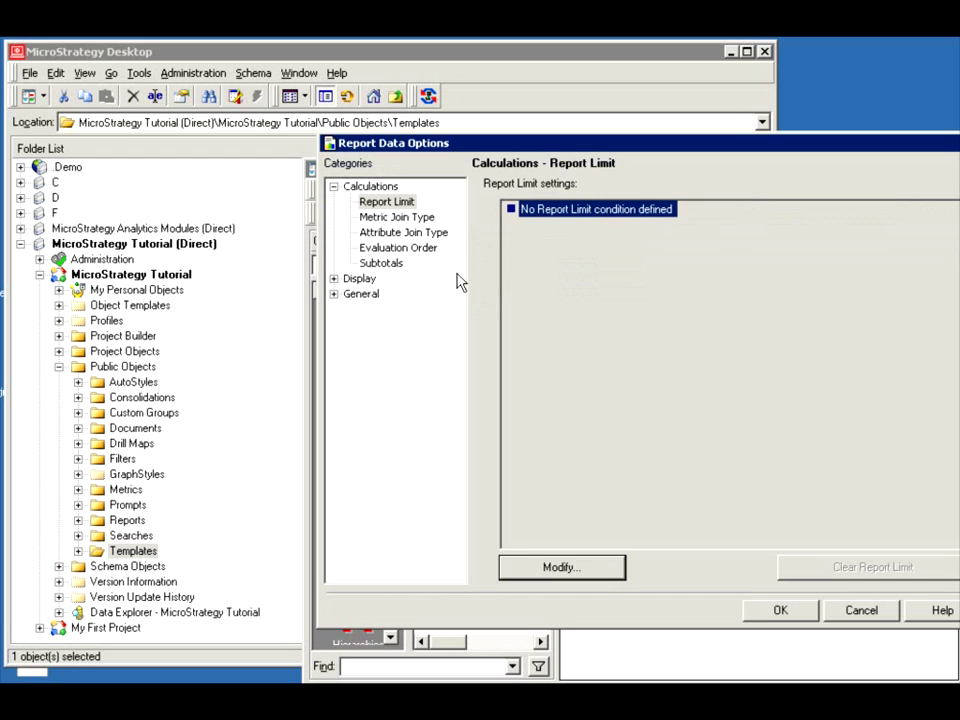
{"action": "double_click", "coordinate": [366, 278]}
{"action": "left_click", "coordinate": [370, 293]}
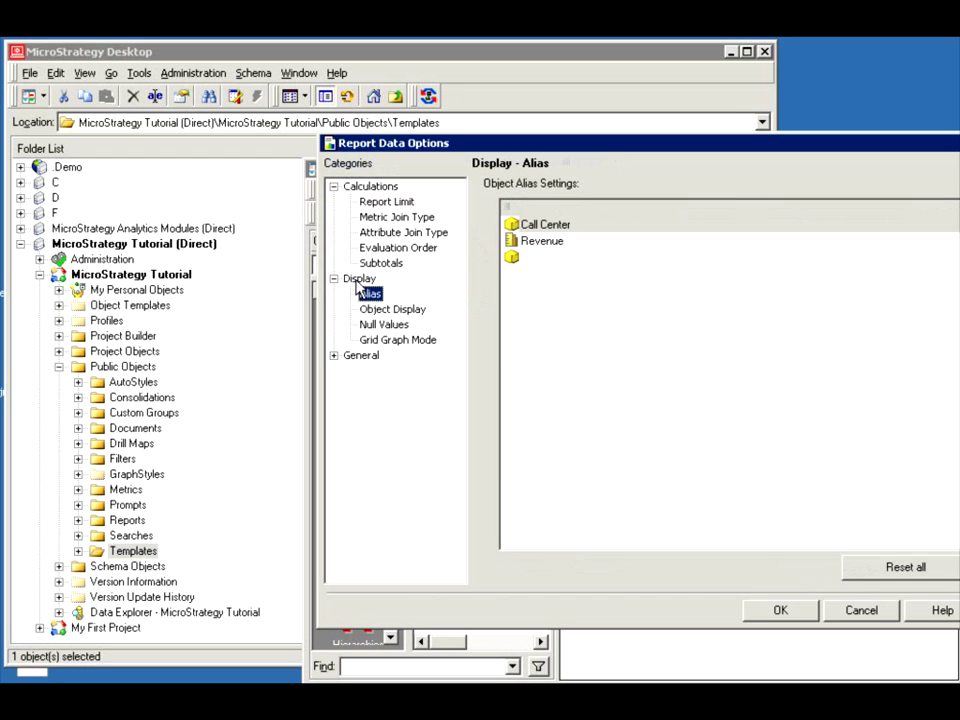
{"action": "left_click", "coordinate": [628, 224]}
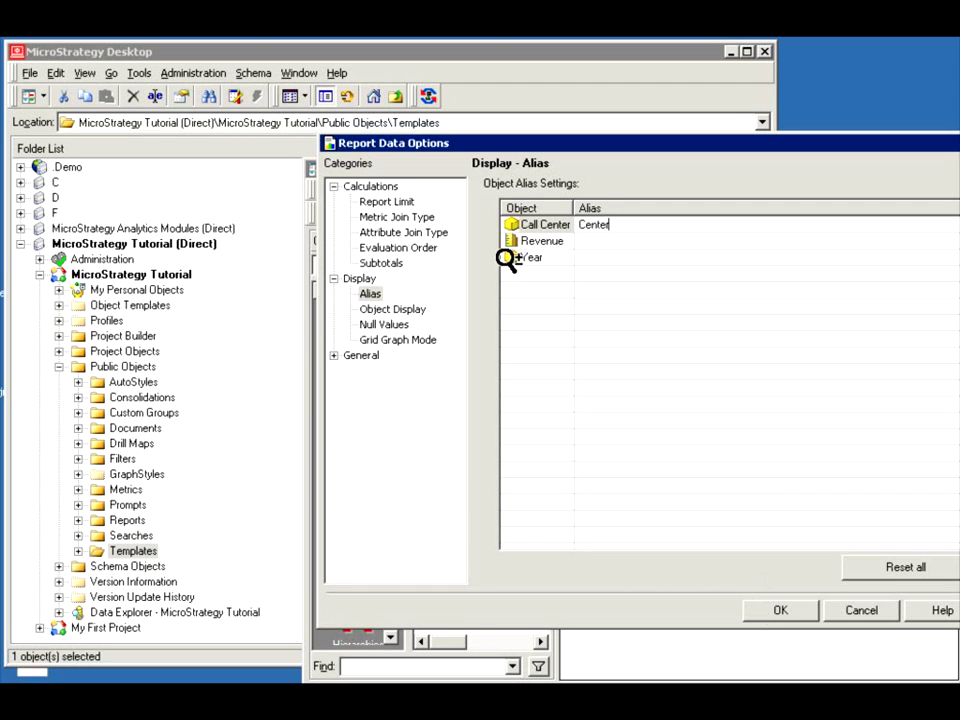
Set Revenue's metric join type to Outer.
{"action": "left_click", "coordinate": [420, 216]}
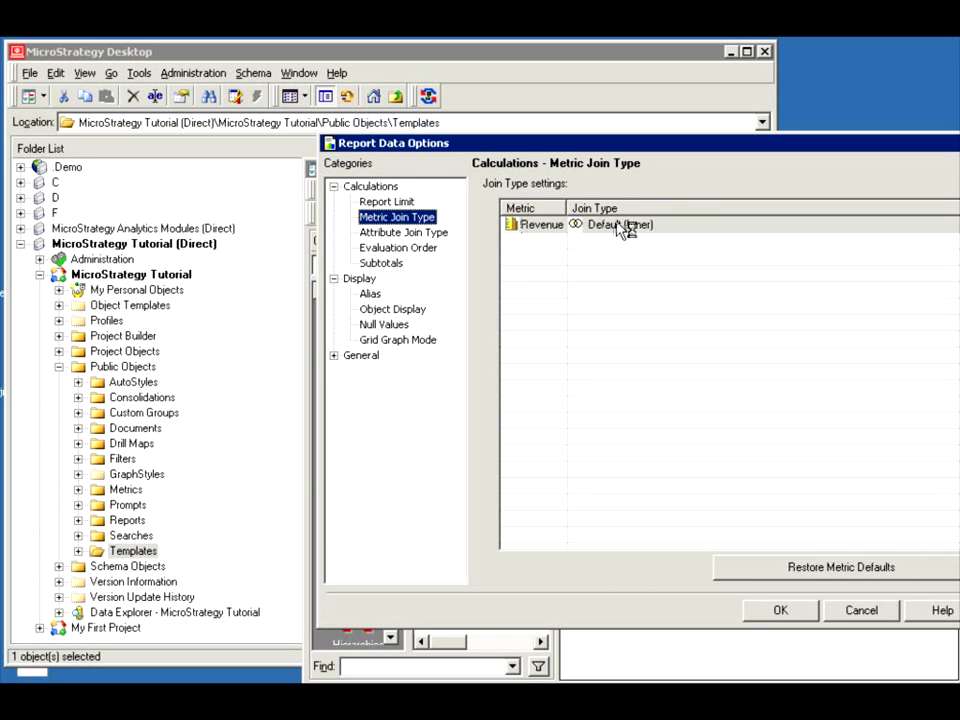
{"action": "left_click", "coordinate": [690, 228]}
{"action": "left_click", "coordinate": [695, 228]}
{"action": "left_click", "coordinate": [636, 268]}
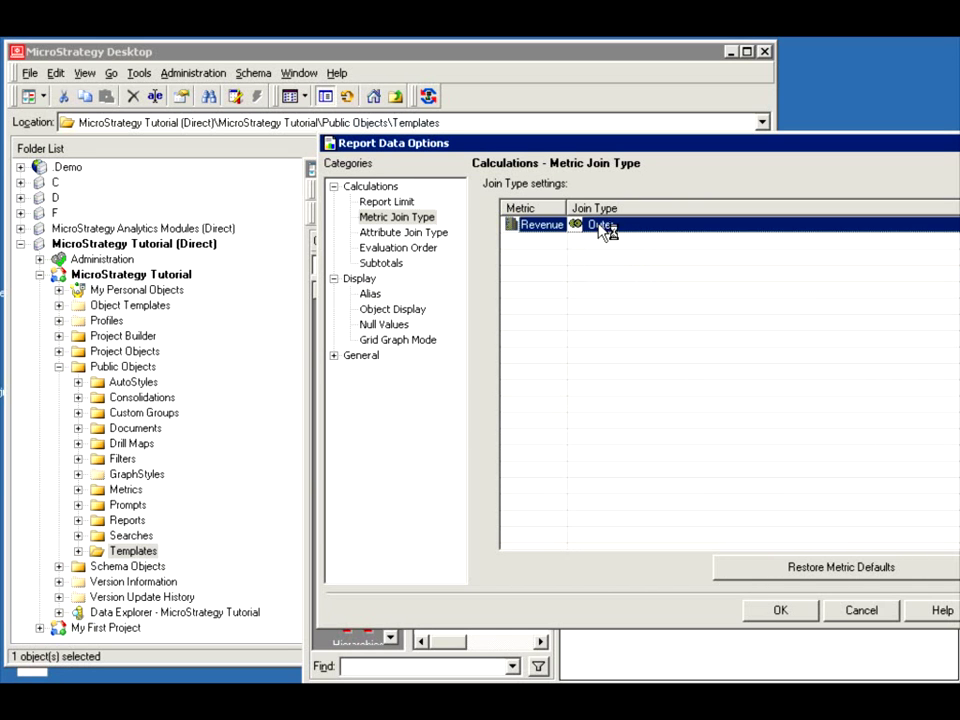
{"action": "left_click", "coordinate": [604, 229]}
Review subtotals and null values, then accept drilling with Enable report drilling and Drill anywhere.
{"action": "left_click", "coordinate": [386, 264]}
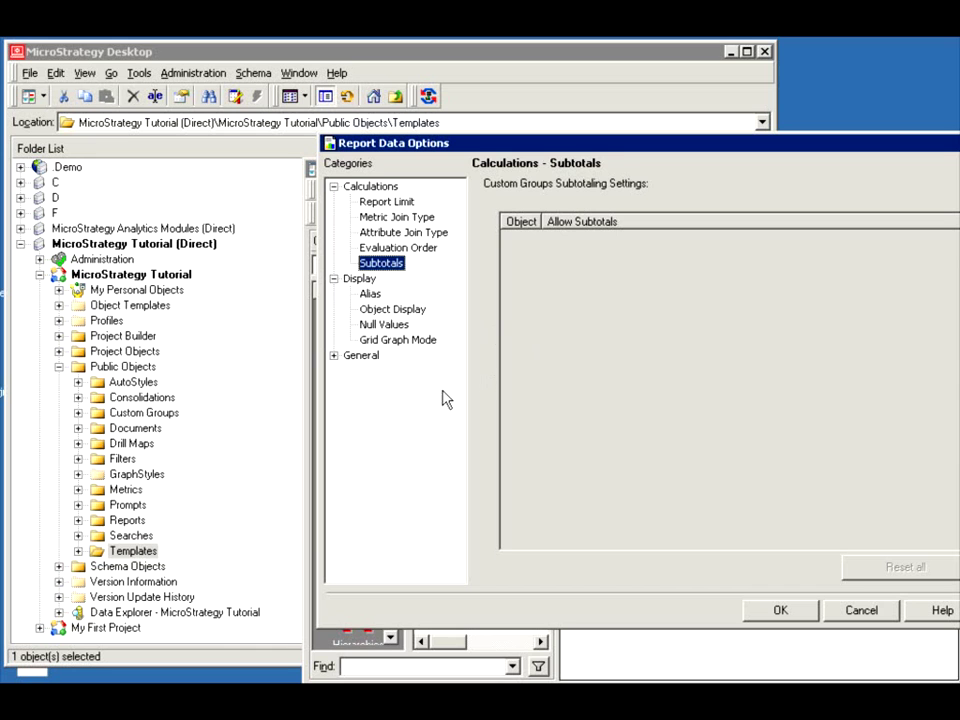
{"action": "left_click", "coordinate": [385, 325]}
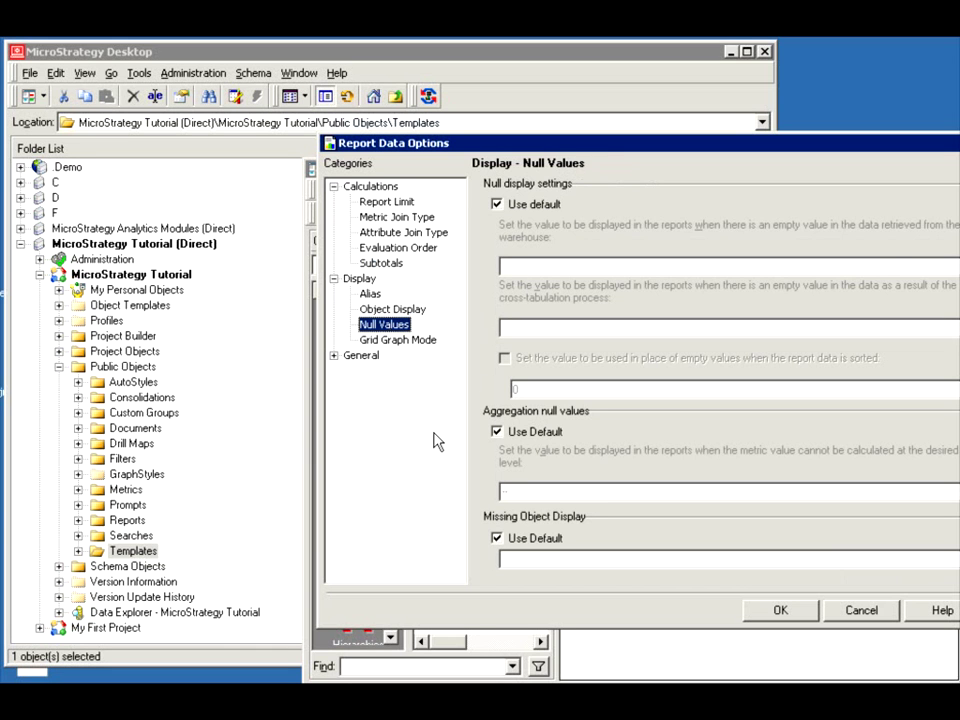
{"action": "left_click", "coordinate": [361, 355]}
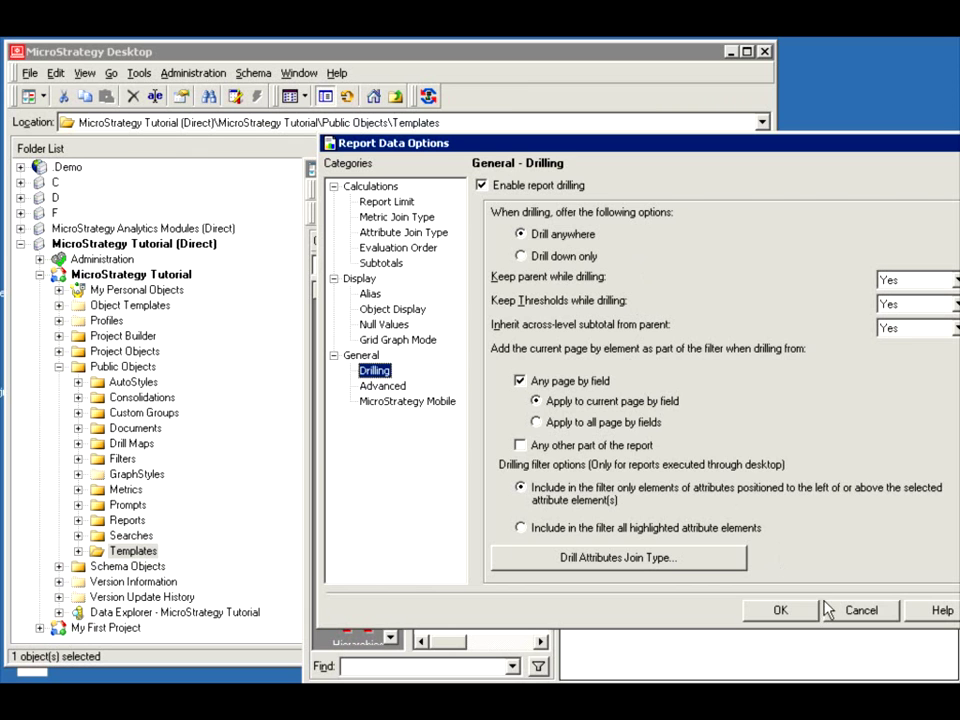
{"action": "left_click", "coordinate": [800, 614]}
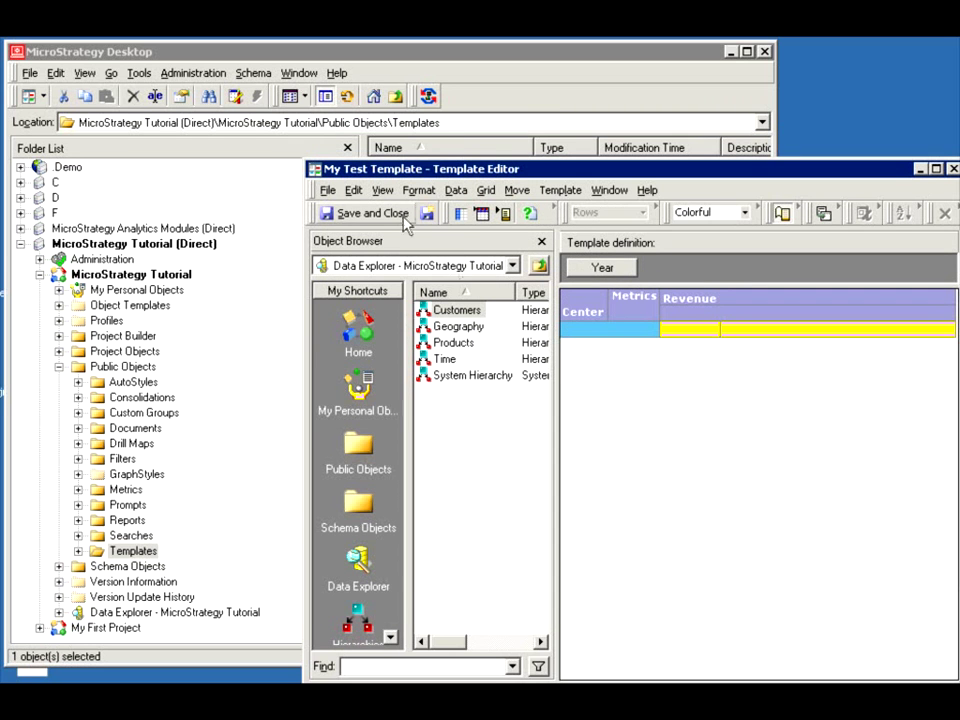
Save and close My Test Template despite its two dependent reports, then view Public Objects.
{"action": "left_click", "coordinate": [342, 214]}
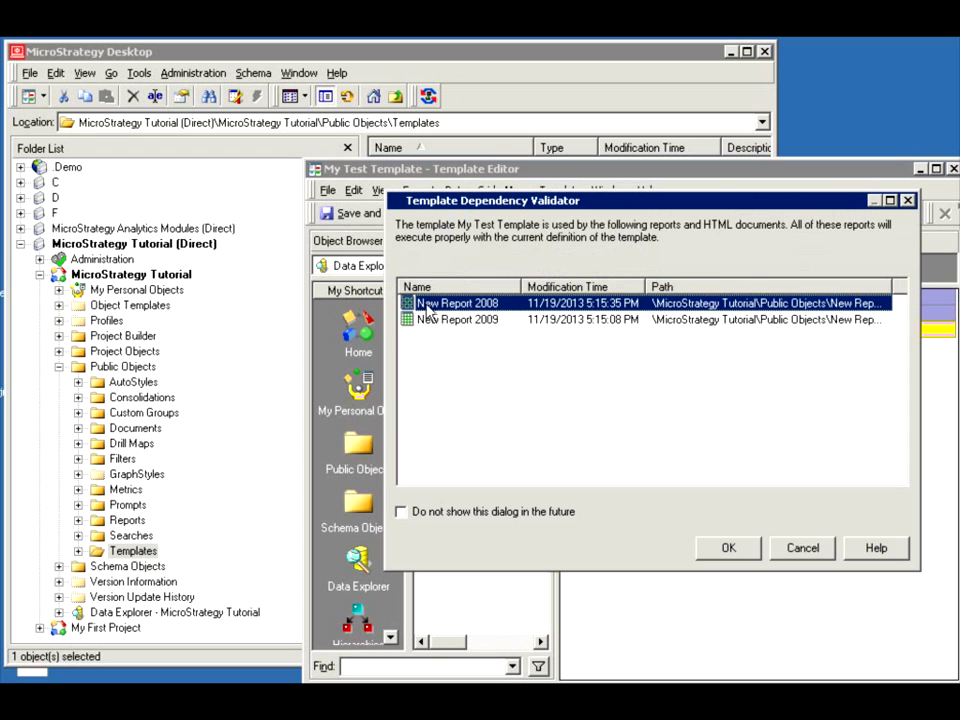
{"action": "left_click", "coordinate": [728, 548]}
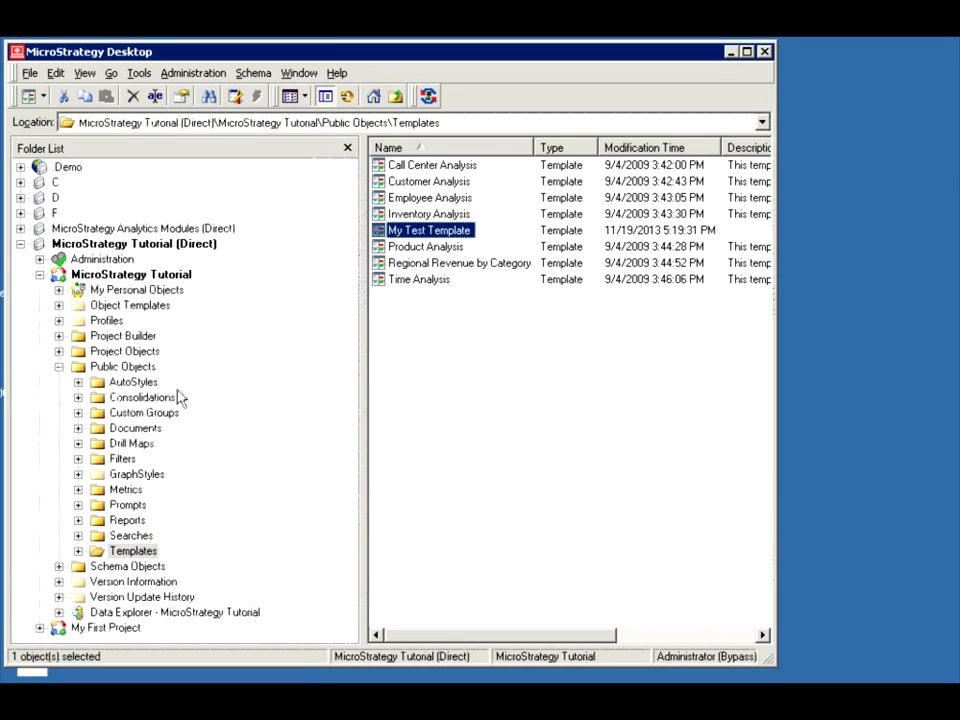
{"action": "left_click", "coordinate": [126, 367]}
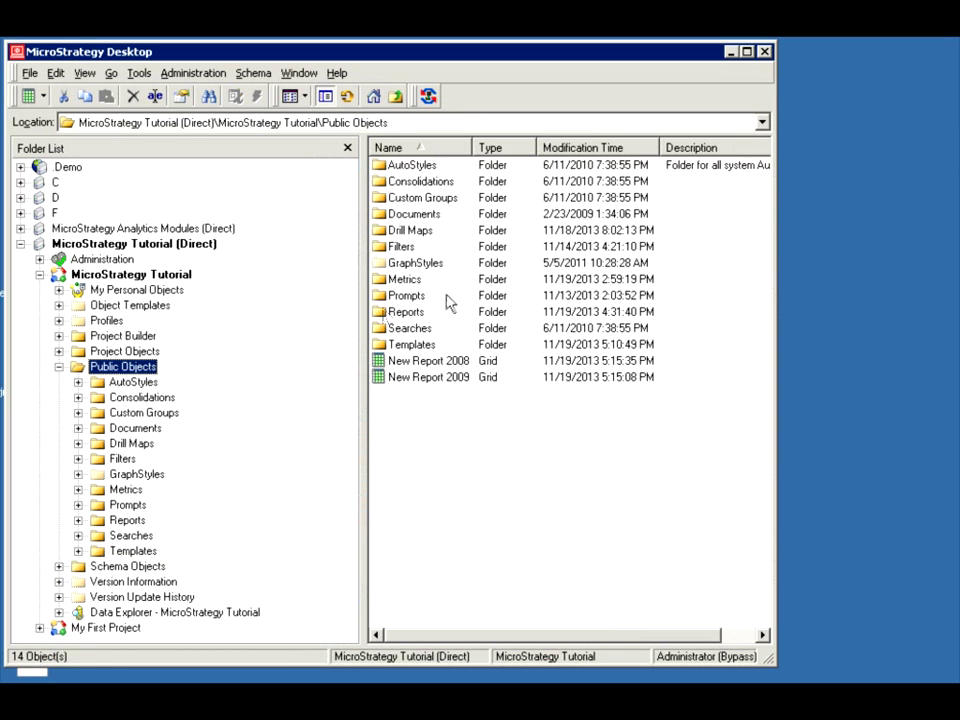
Open New Report 2009 and enlarge its window to show the Total row.
{"action": "double_click", "coordinate": [429, 377]}
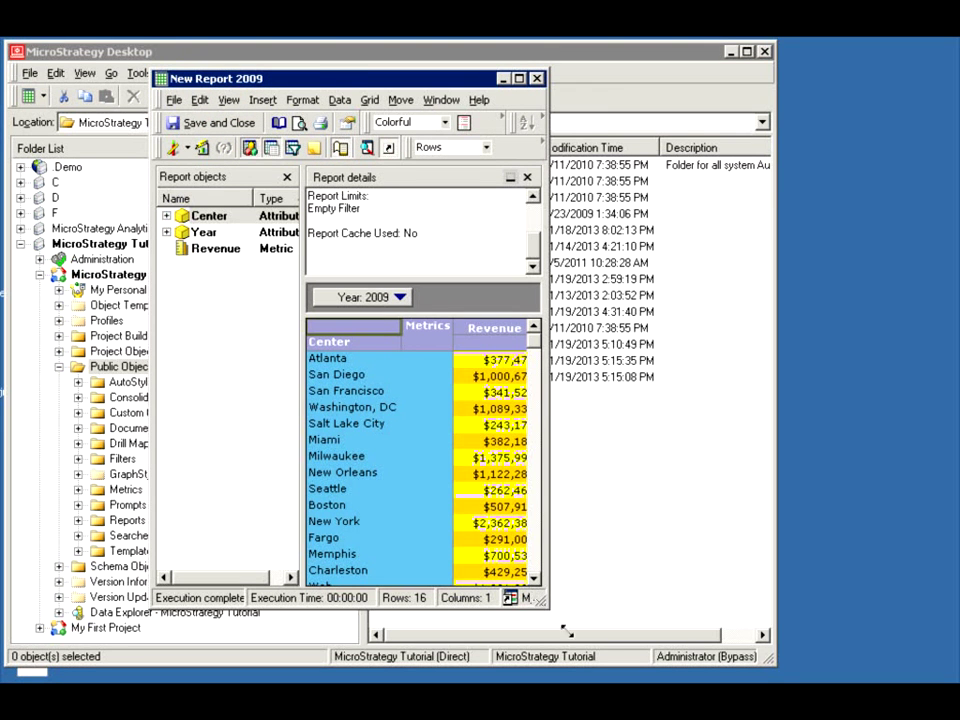
{"action": "left_click_drag", "start_coordinate": [566, 632], "coordinate": [598, 675]}
{"action": "key", "text": "alt+F4"}
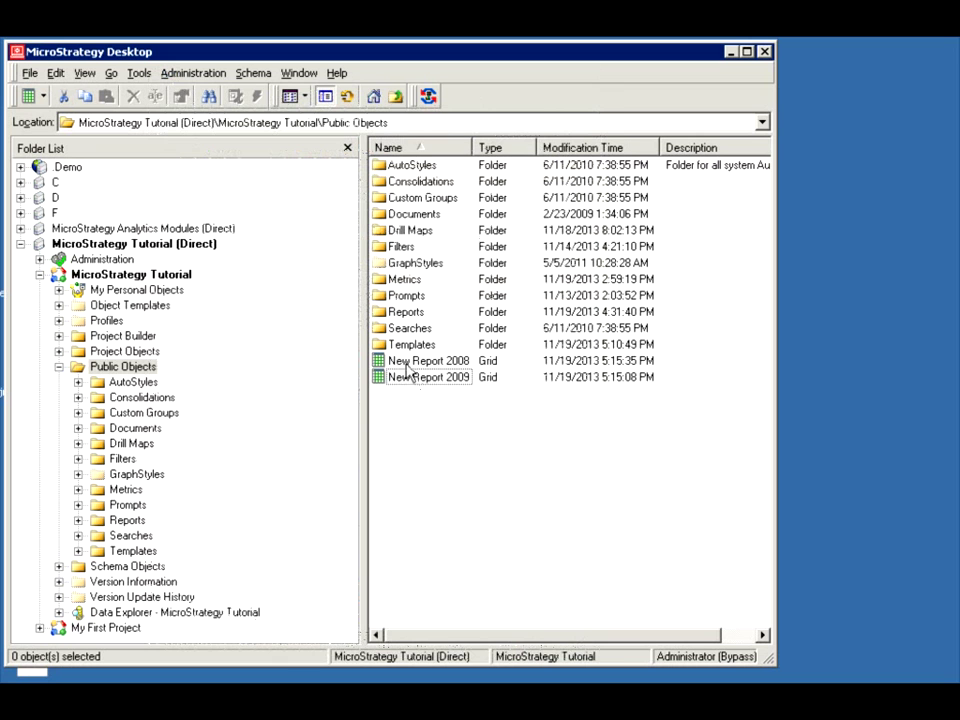
Open New Report 2008, enlarge it, and arrange it to the right of the 2009 report.
{"action": "double_click", "coordinate": [392, 361]}
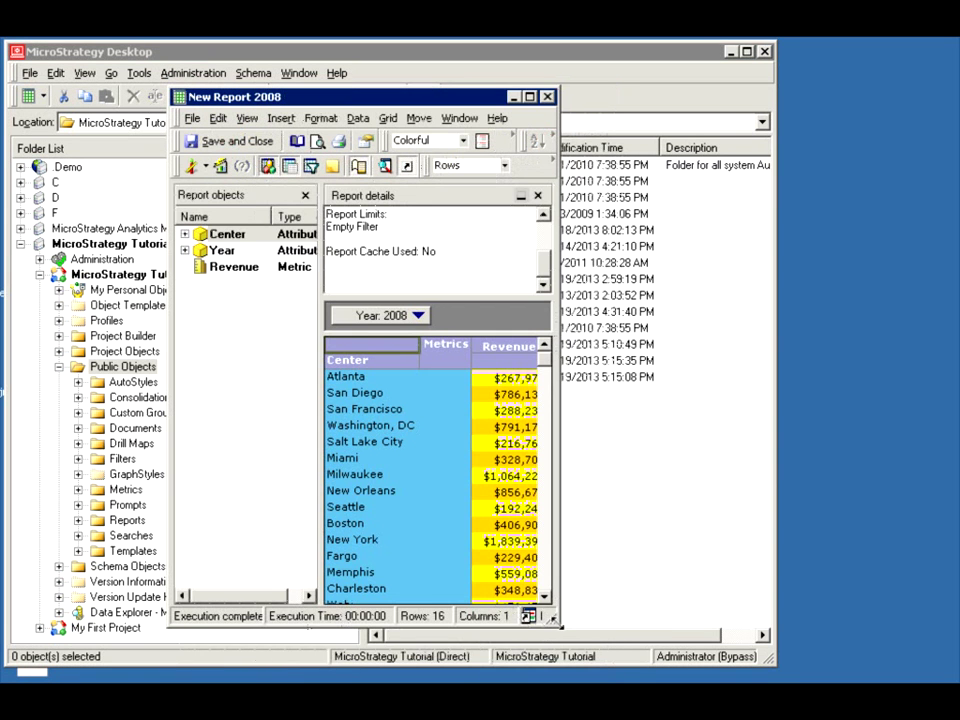
{"action": "left_click_drag", "start_coordinate": [552, 620], "coordinate": [609, 666]}
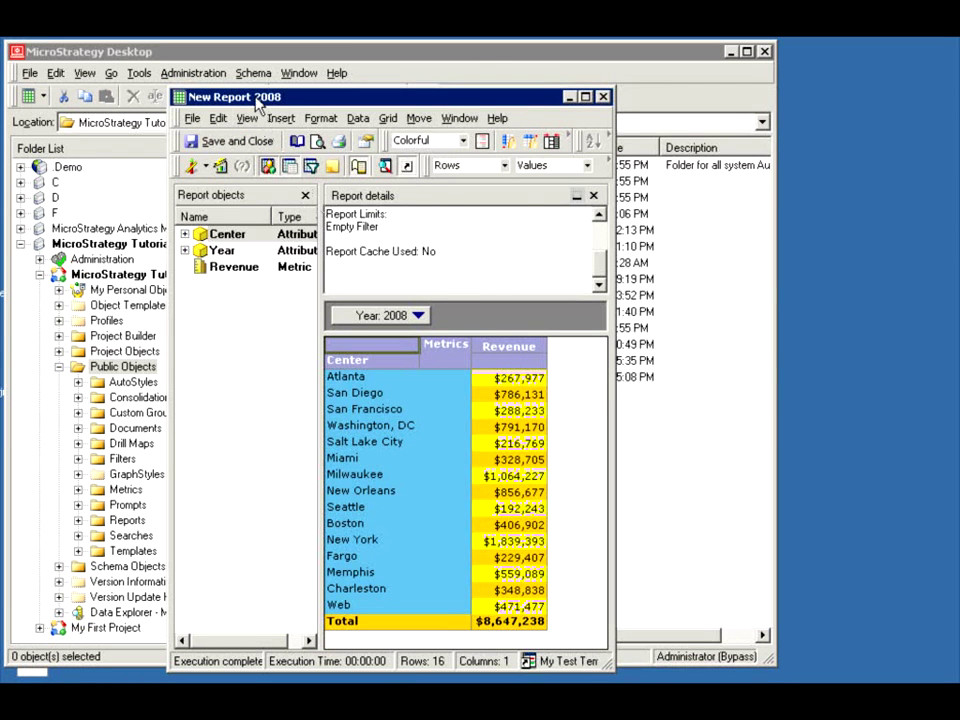
{"action": "left_click_drag", "start_coordinate": [259, 103], "coordinate": [576, 91]}
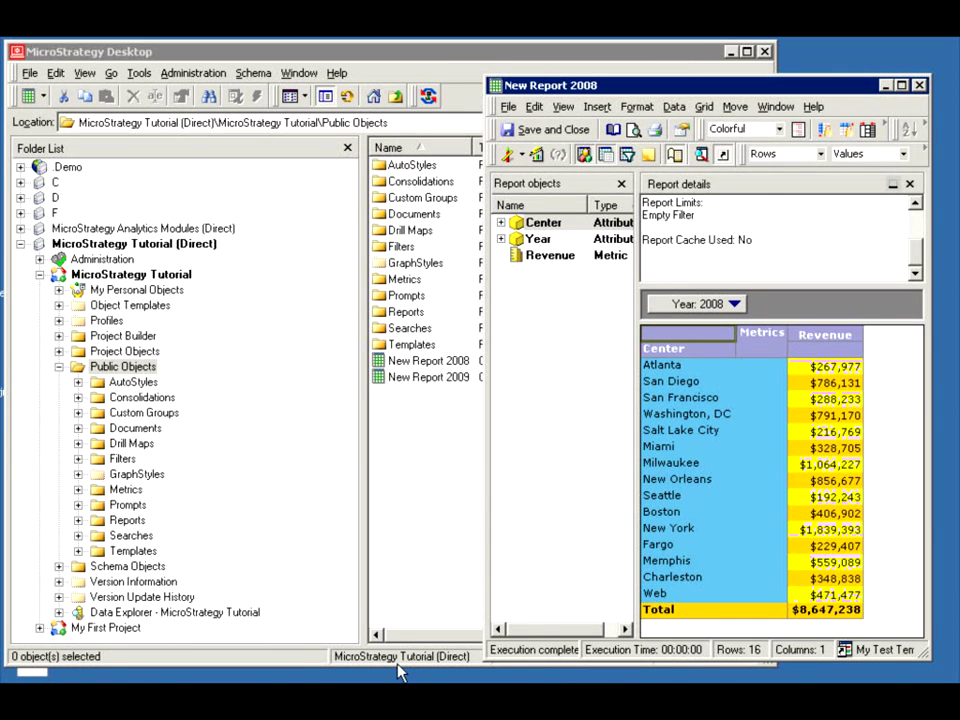
{"action": "left_click_drag", "start_coordinate": [397, 668], "coordinate": [396, 575]}
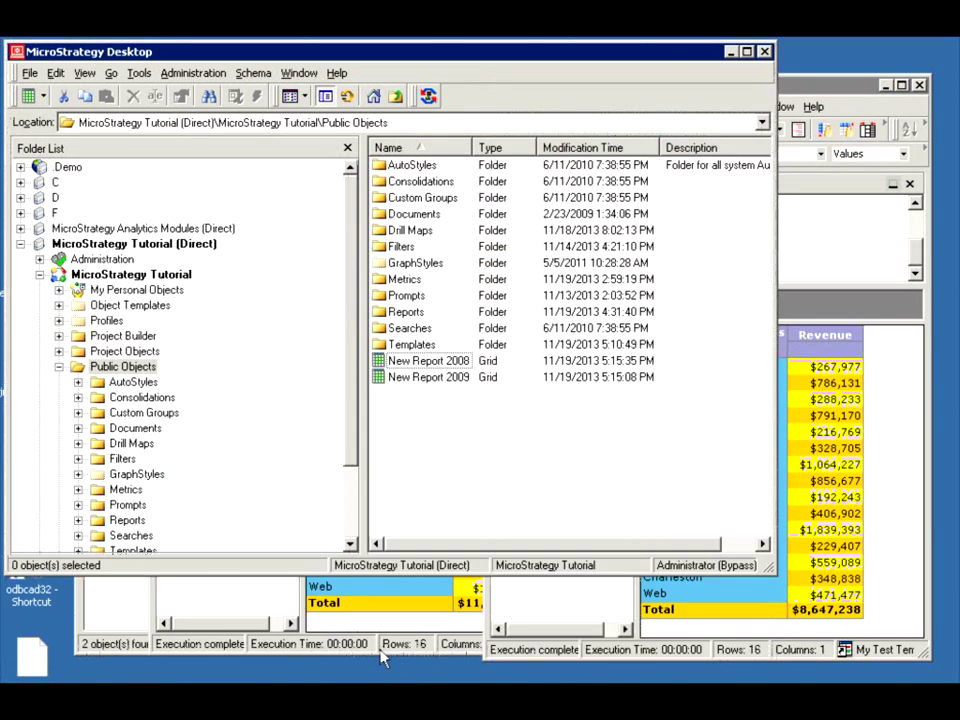
{"action": "left_click", "coordinate": [381, 649]}
{"action": "left_click", "coordinate": [641, 650]}
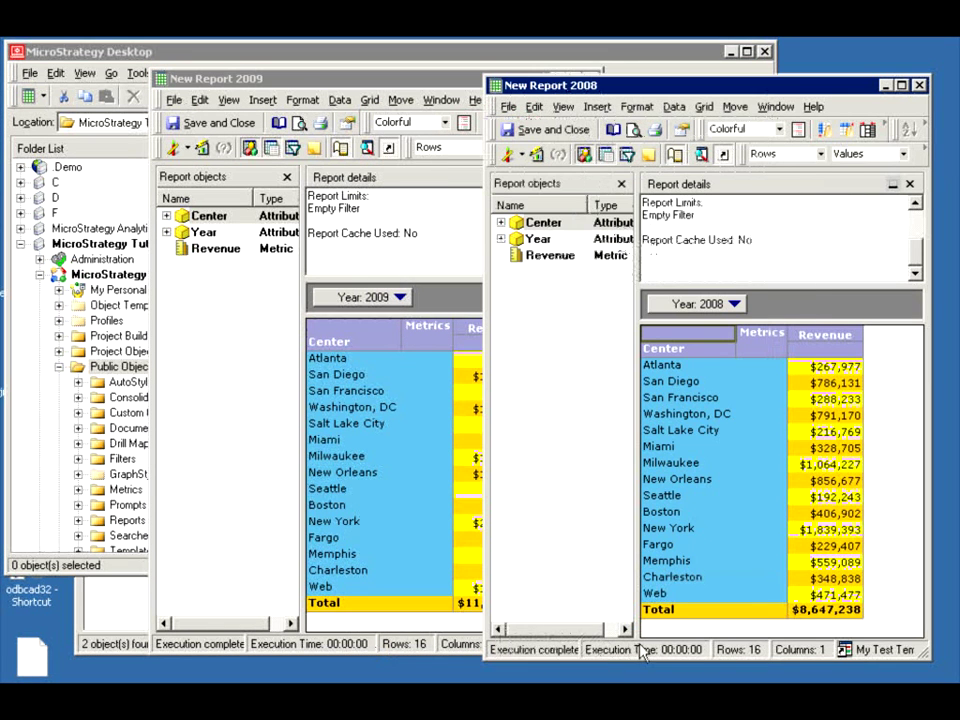
{"action": "left_click_drag", "start_coordinate": [553, 86], "coordinate": [590, 84]}
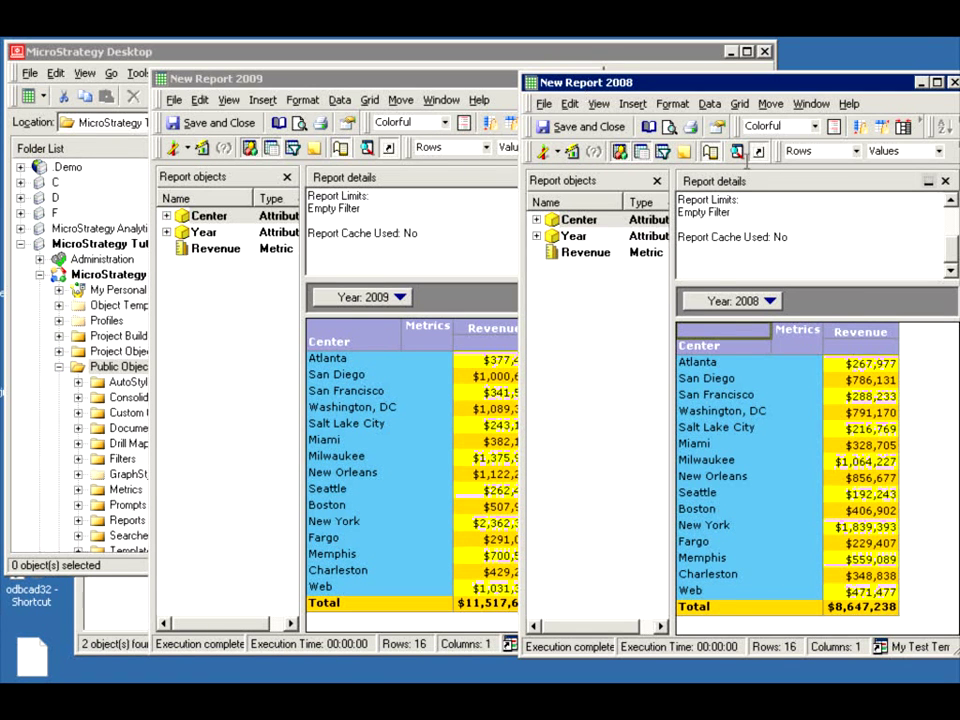
Move Year from page-by into the rows of New Report 2009 and start saving it.
{"action": "left_click", "coordinate": [456, 305]}
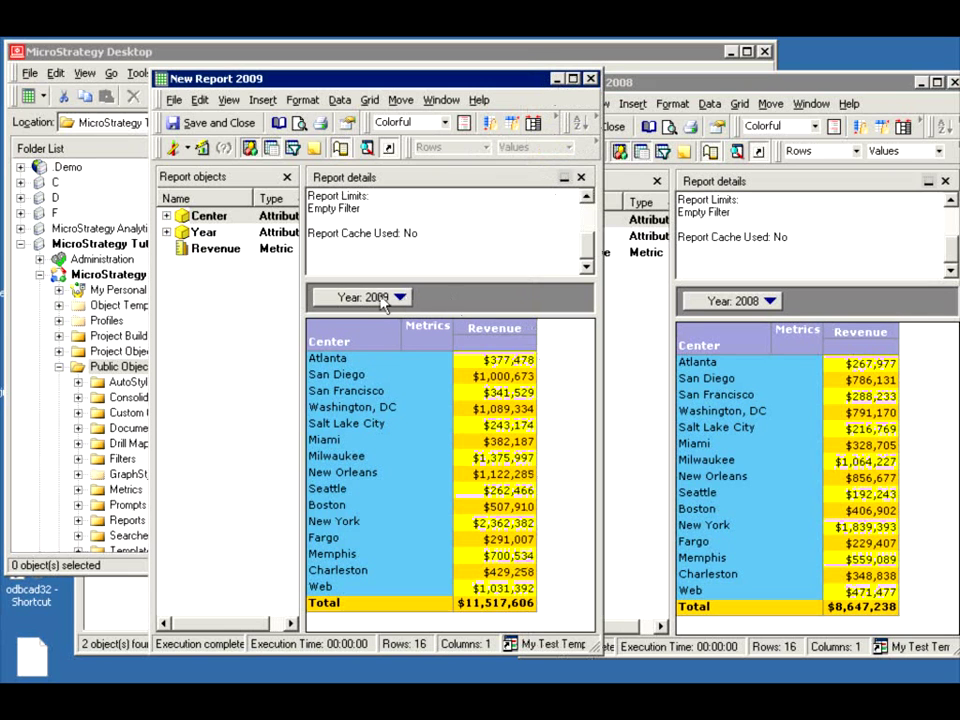
{"action": "left_click_drag", "start_coordinate": [382, 303], "coordinate": [328, 373]}
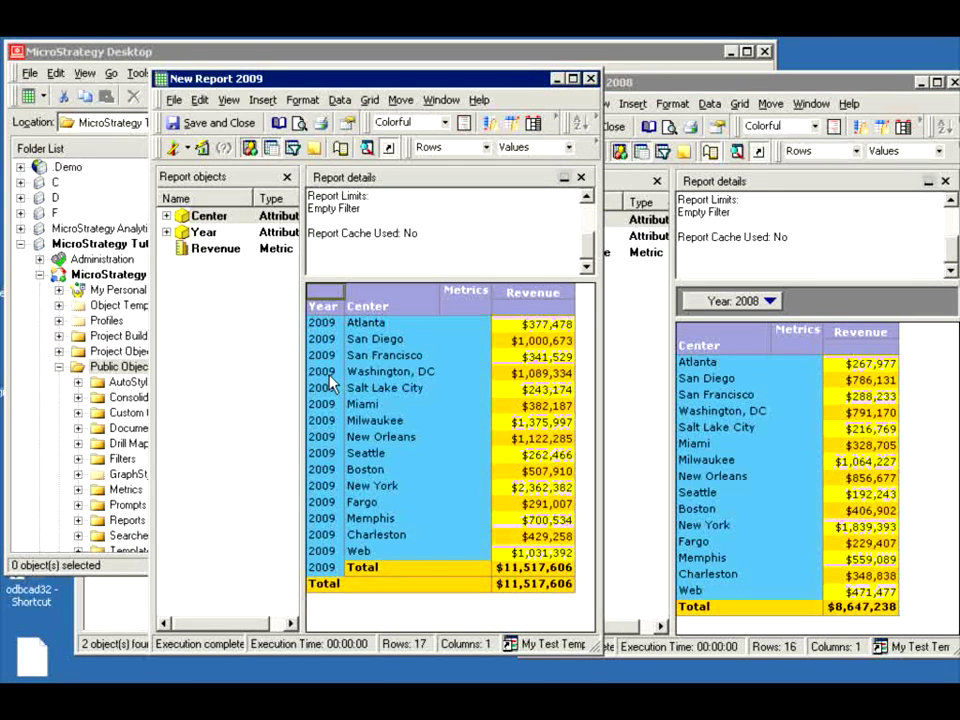
{"action": "left_click", "coordinate": [201, 126]}
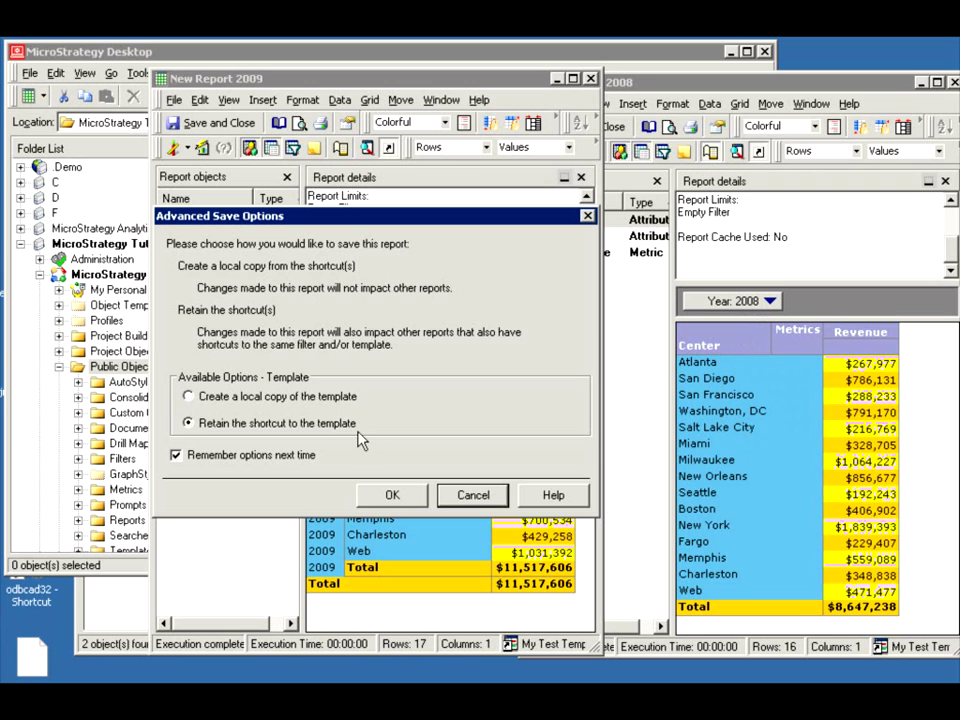
Save New Report 2009 with a local template copy, then close and reopen New Report 2008.
{"action": "left_click", "coordinate": [190, 397]}
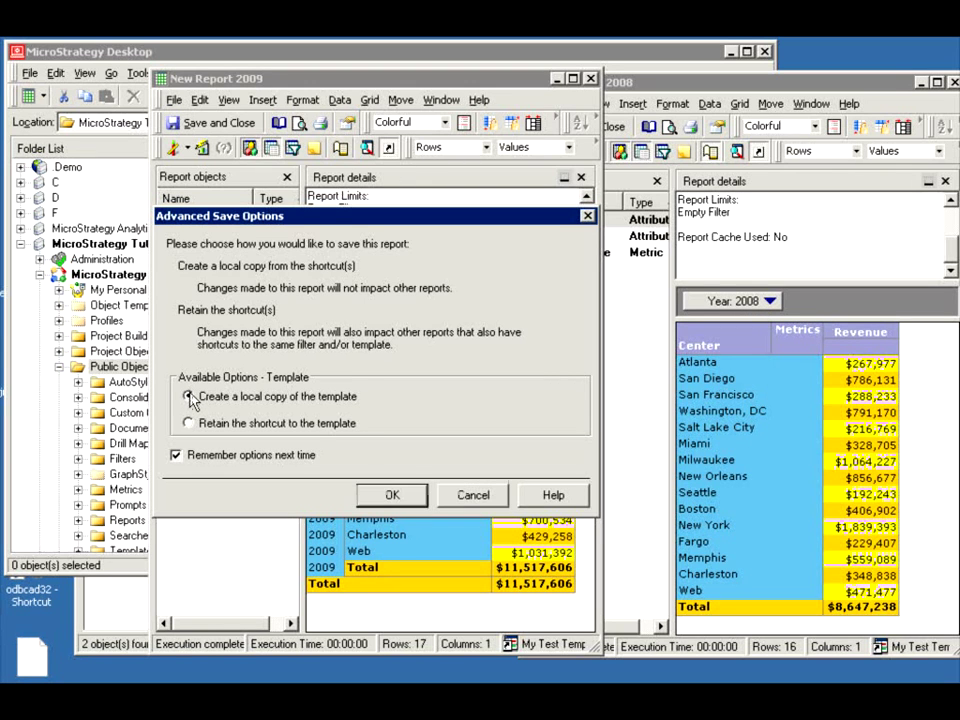
{"action": "left_click", "coordinate": [388, 495]}
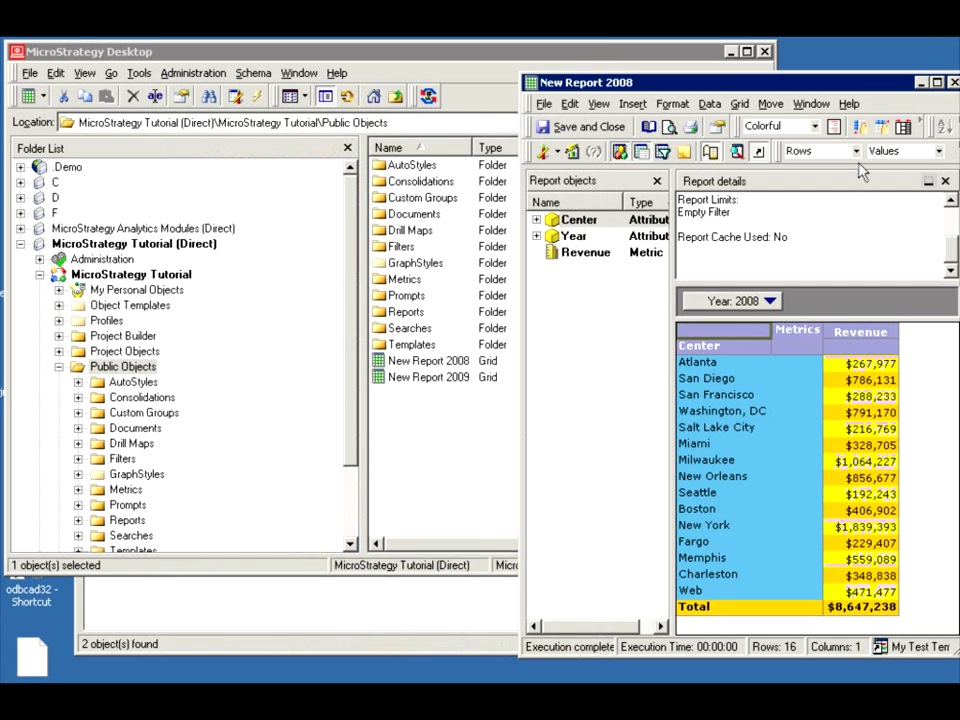
{"action": "left_click", "coordinate": [585, 126]}
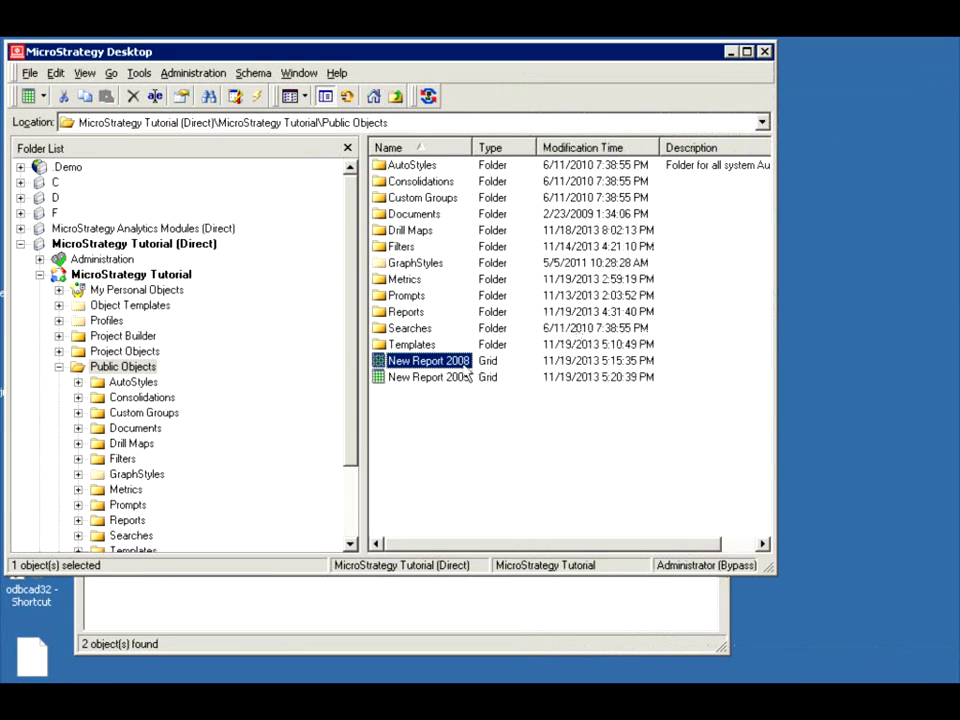
{"action": "double_click", "coordinate": [456, 360]}
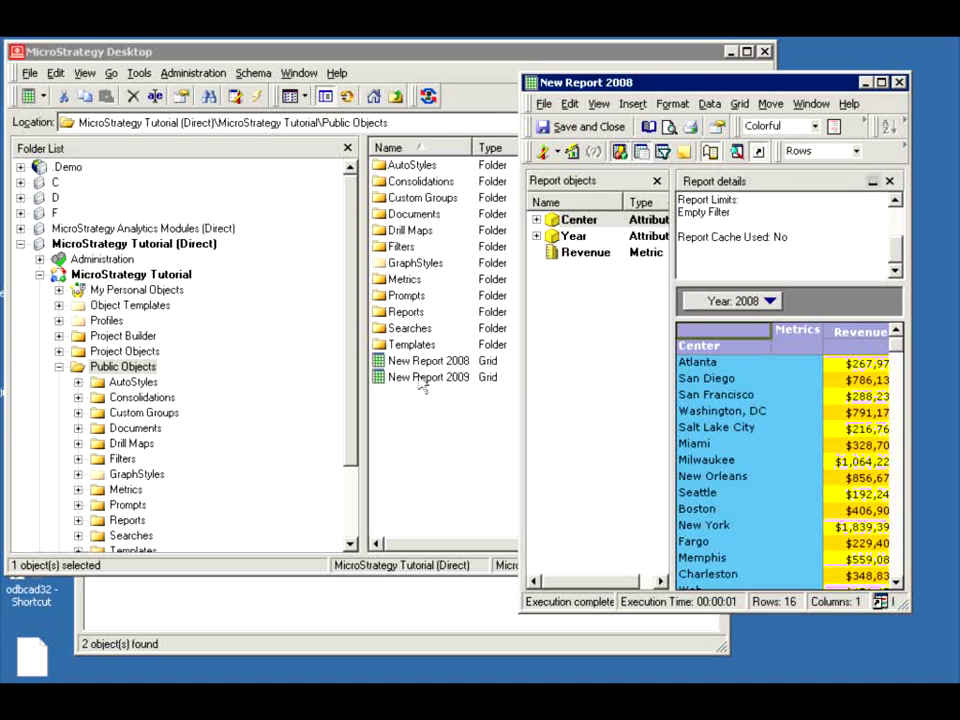
Reopen New Report 2009 to confirm Year now appears as a row column, then close it.
{"action": "left_click", "coordinate": [422, 388]}
{"action": "double_click", "coordinate": [420, 377]}
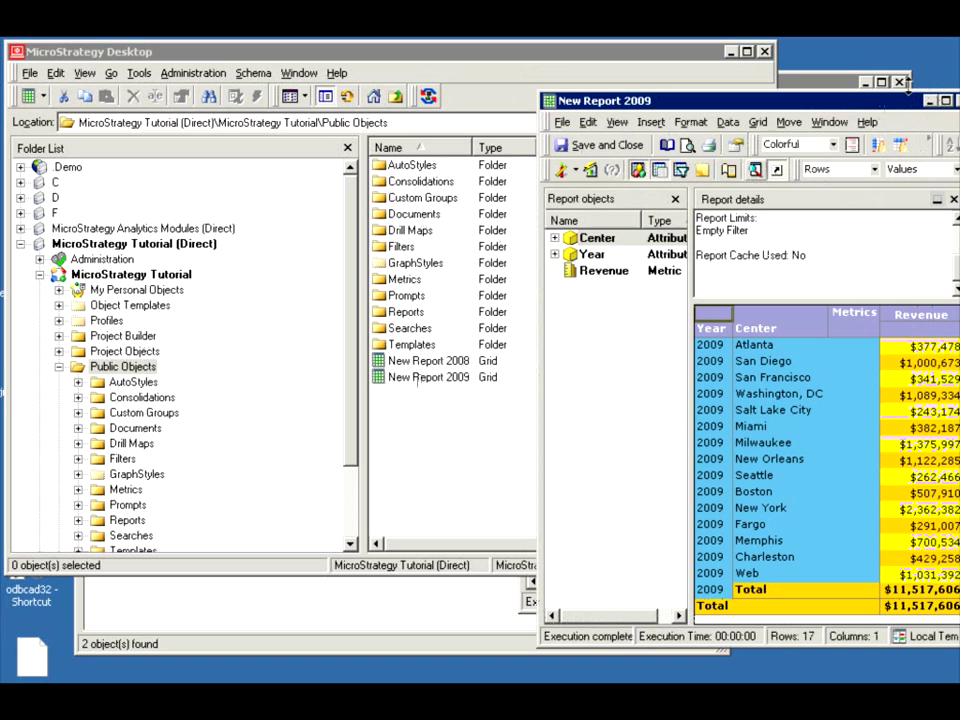
{"action": "left_click_drag", "start_coordinate": [600, 100], "coordinate": [440, 100]}
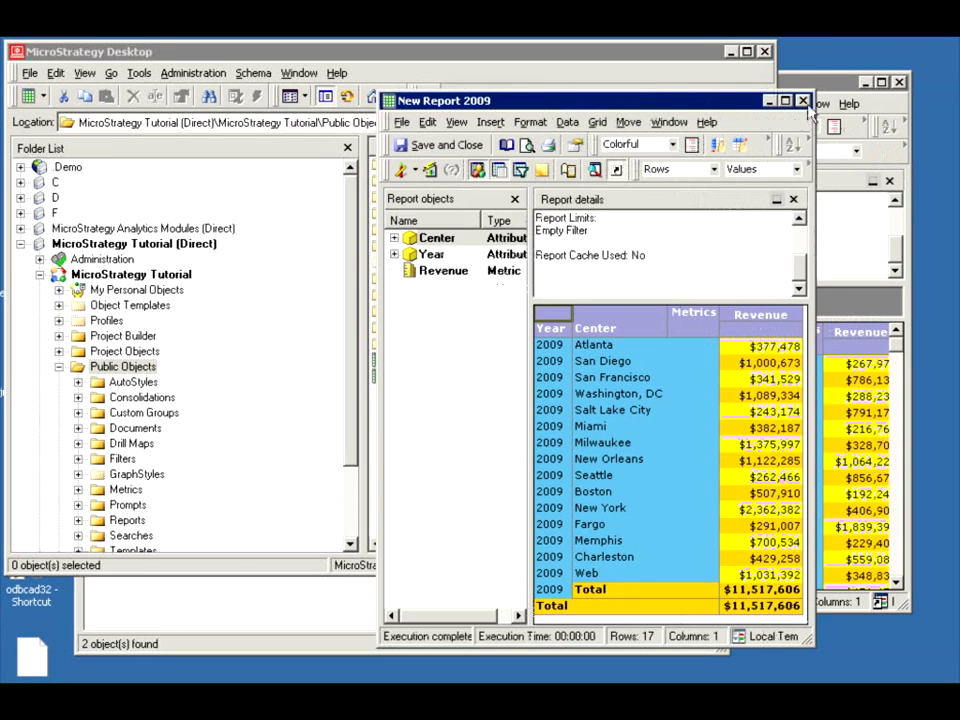
{"action": "left_click", "coordinate": [605, 85]}
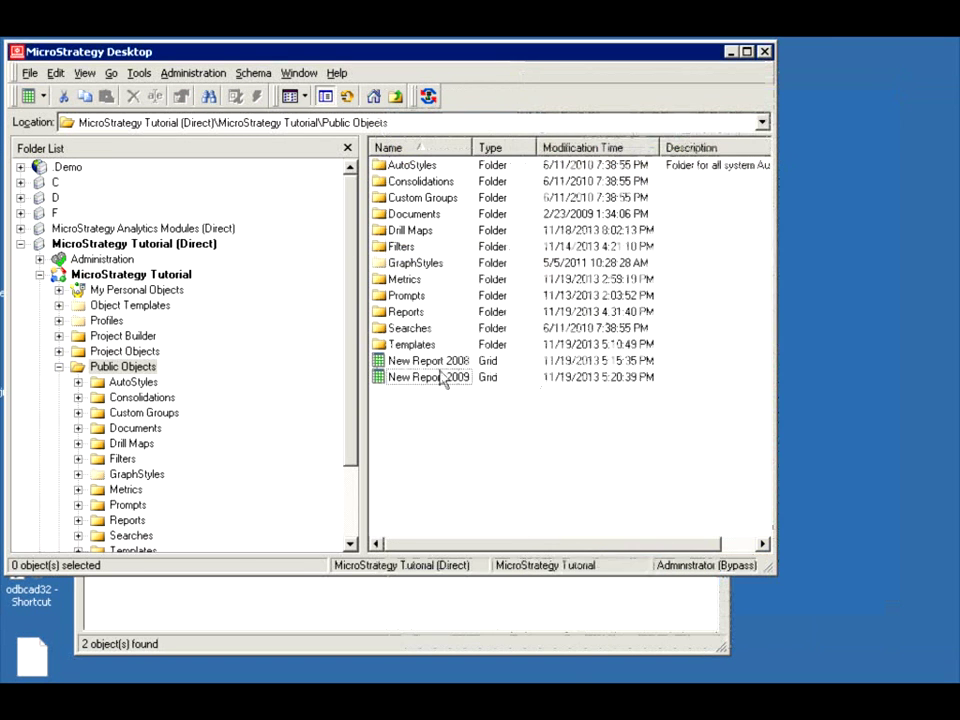
{"action": "right_click", "coordinate": [404, 380]}
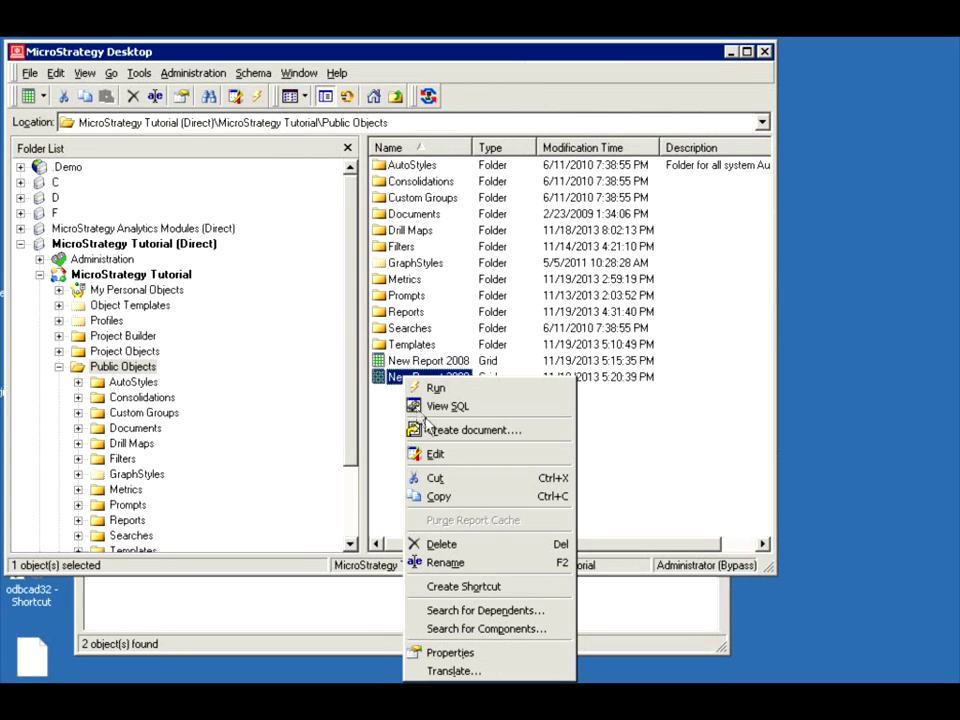
{"action": "left_click", "coordinate": [488, 629]}
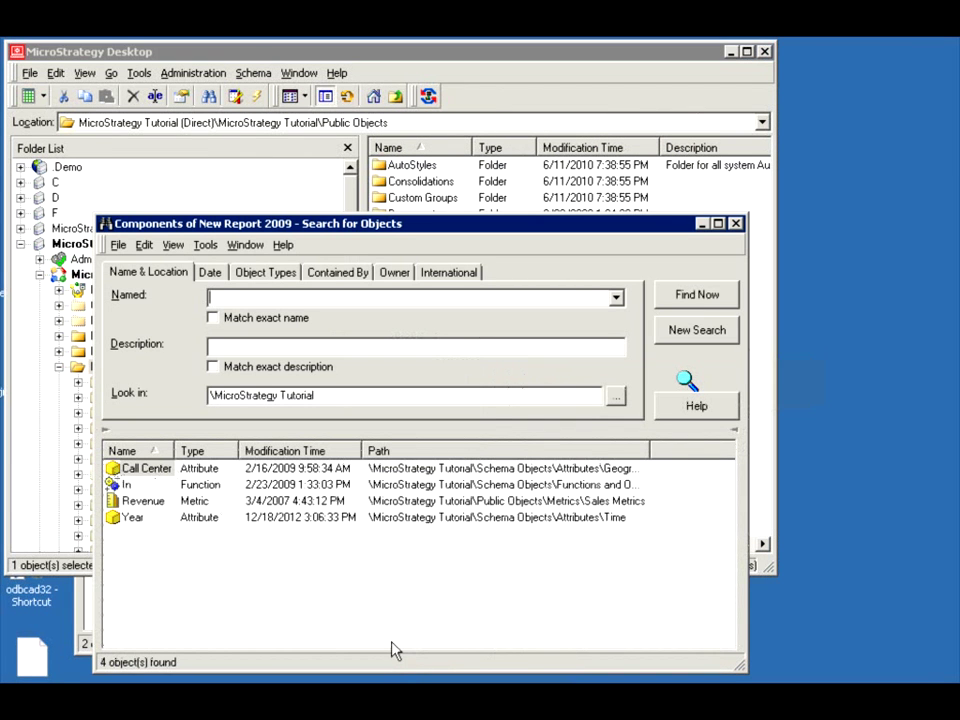
{"action": "left_click", "coordinate": [735, 224]}
{"action": "right_click", "coordinate": [428, 361]}
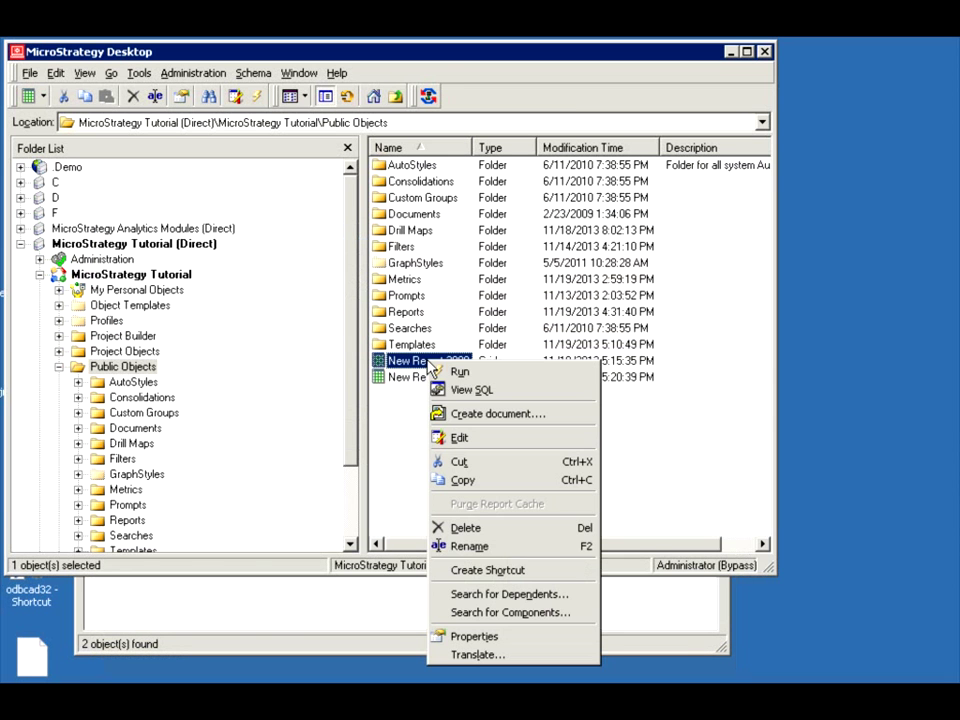
{"action": "left_click", "coordinate": [512, 612]}
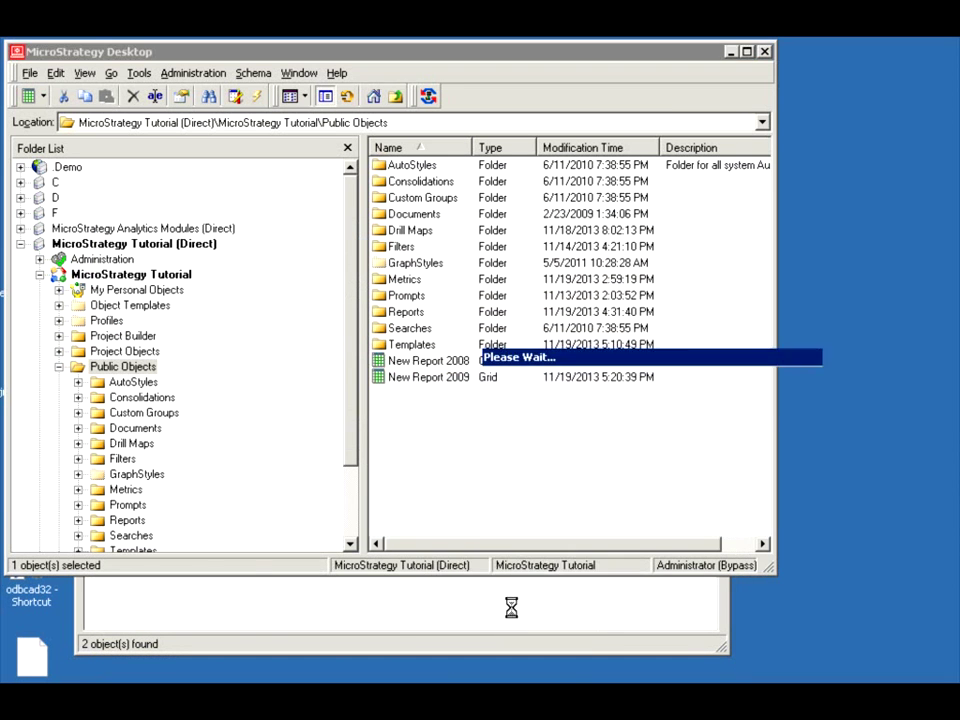
{"action": "left_click", "coordinate": [160, 485]}
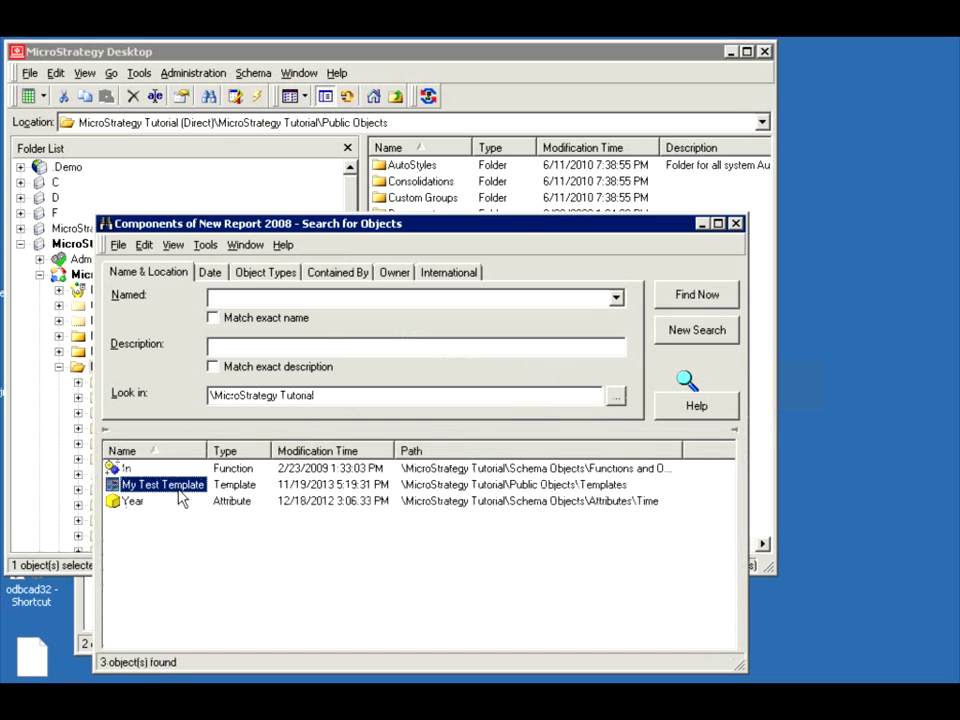
{"action": "left_click", "coordinate": [735, 224]}
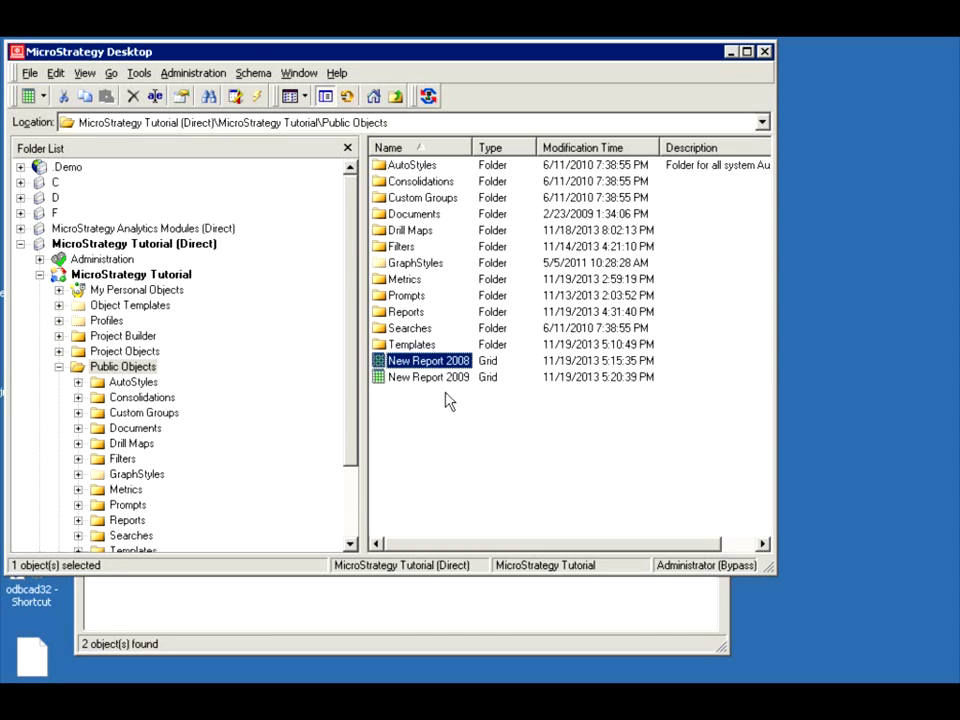
Edit New Report 2009 in a maximized editor and remove Center from the grid.
{"action": "right_click", "coordinate": [403, 385]}
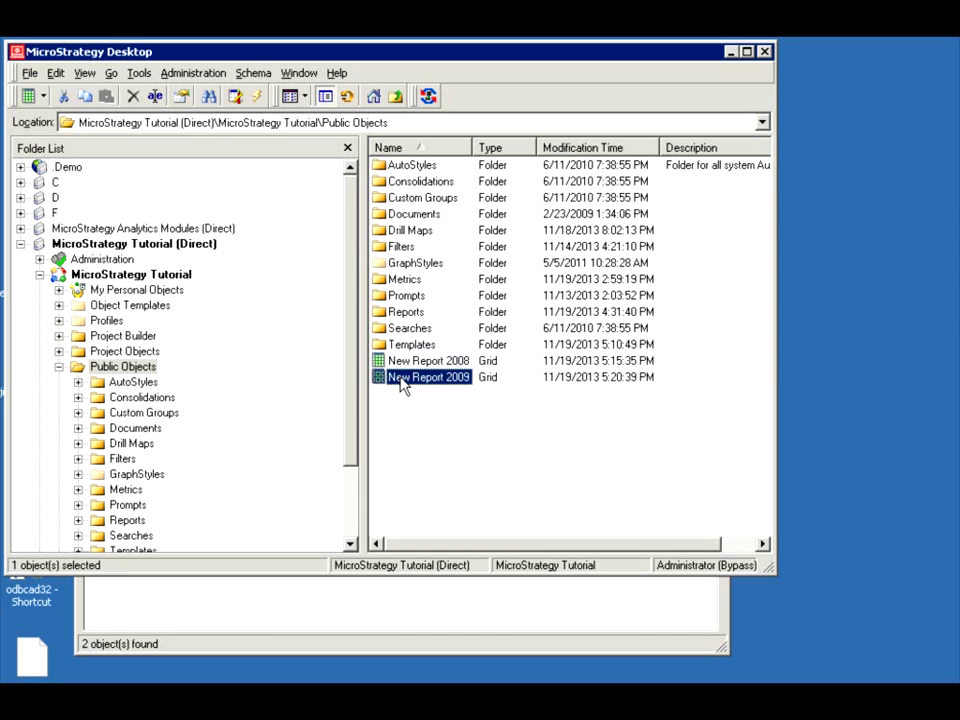
{"action": "left_click", "coordinate": [431, 454]}
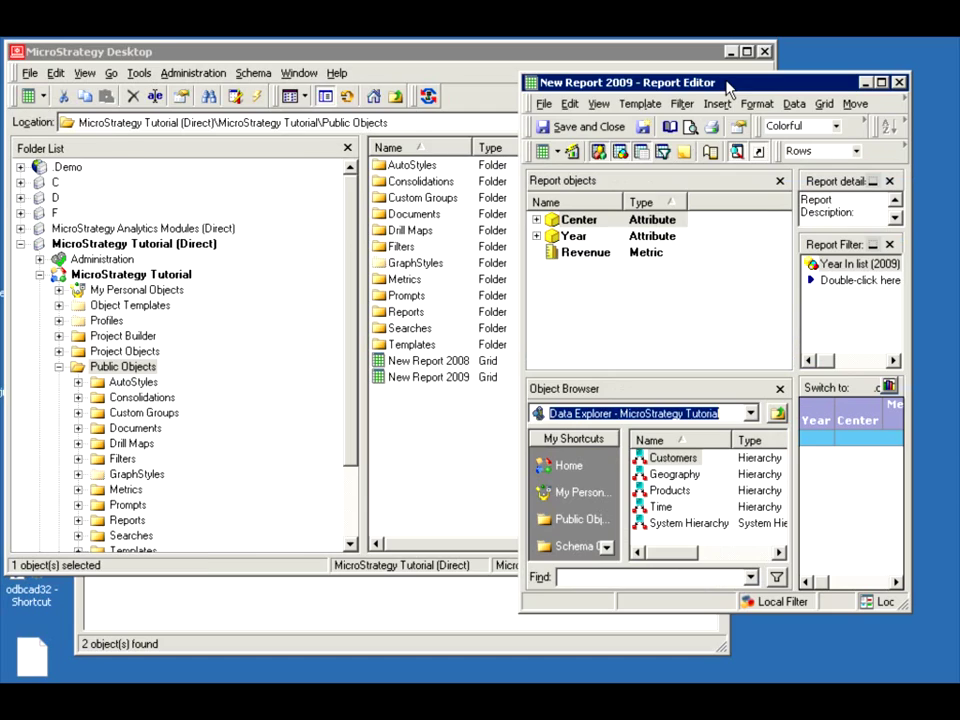
{"action": "double_click", "coordinate": [729, 88]}
{"action": "left_click_drag", "start_coordinate": [337, 377], "coordinate": [208, 521]}
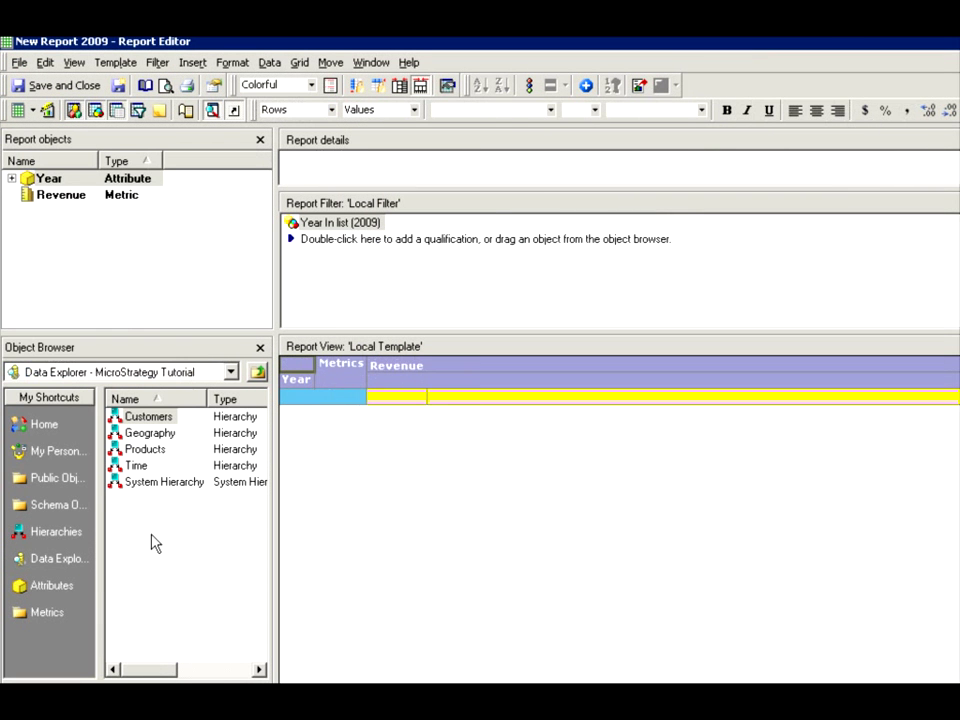
Add Region from the Geography folder beside Year and run the report.
{"action": "left_click", "coordinate": [42, 582]}
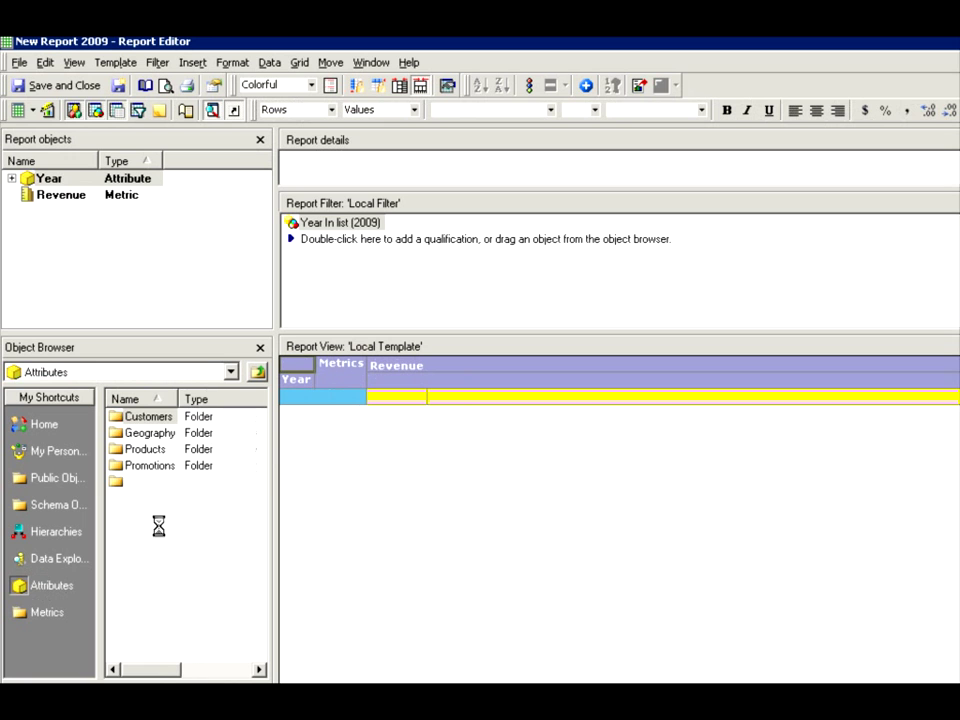
{"action": "double_click", "coordinate": [130, 436]}
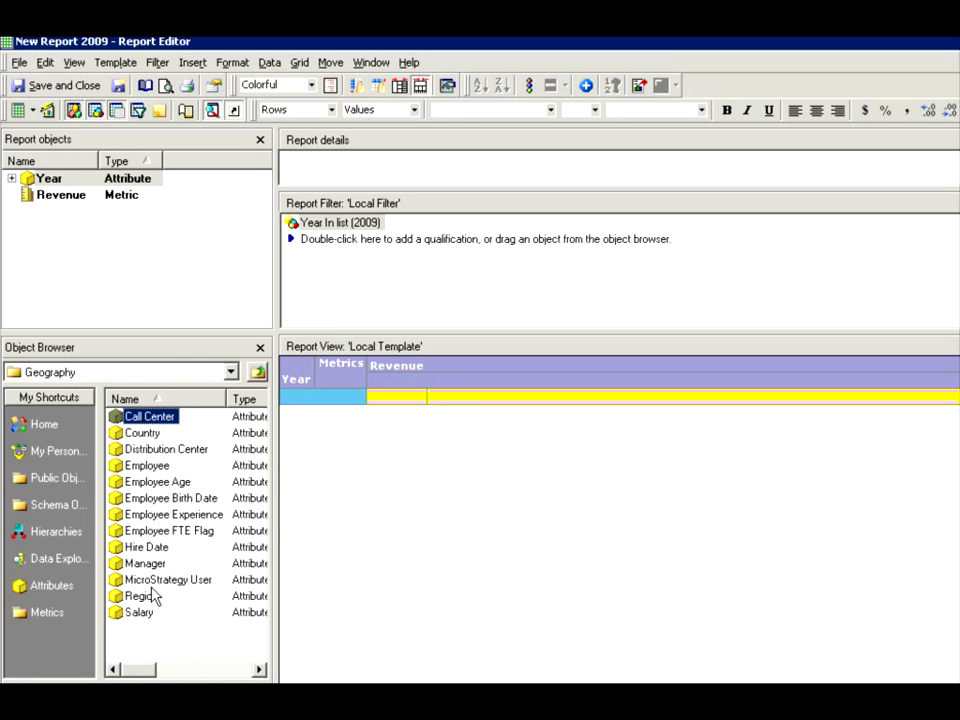
{"action": "left_click_drag", "start_coordinate": [143, 599], "coordinate": [334, 442]}
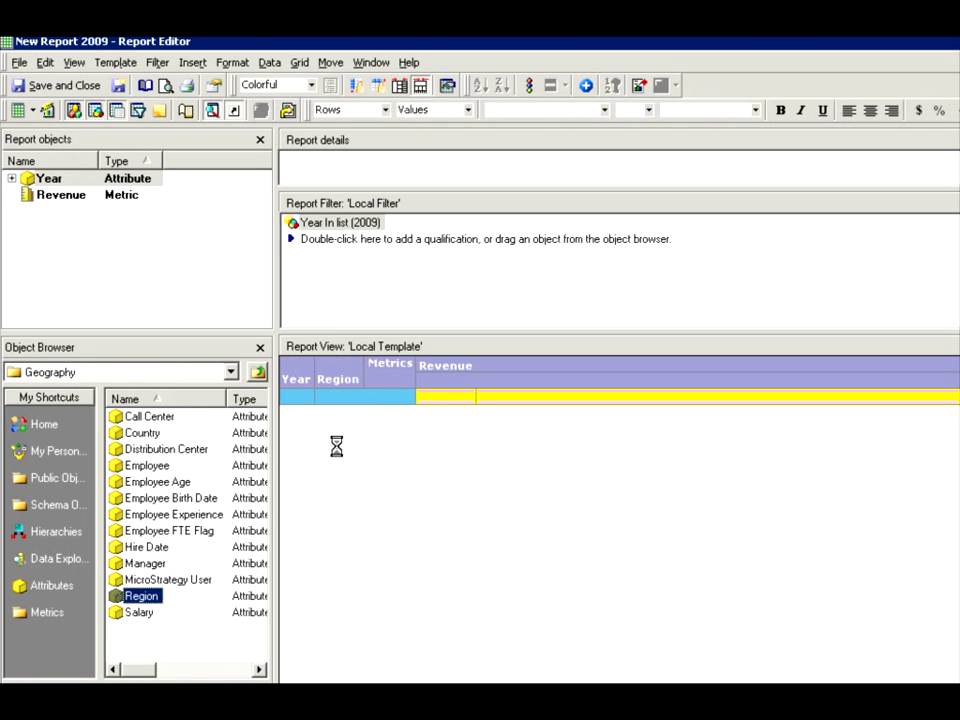
{"action": "left_click", "coordinate": [18, 110]}
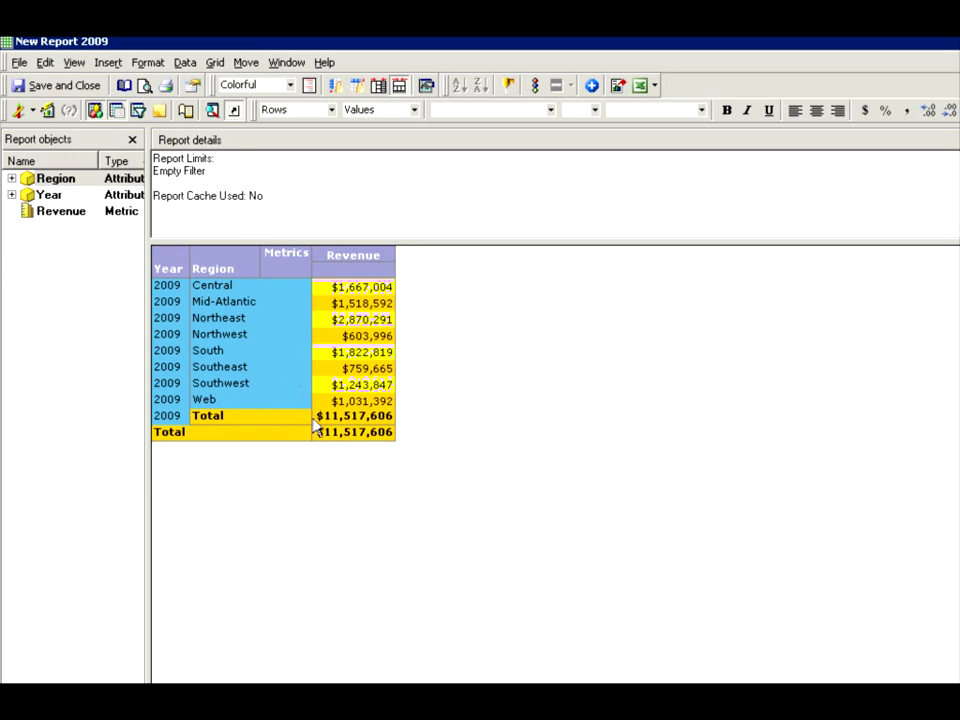
{"action": "left_click", "coordinate": [186, 63]}
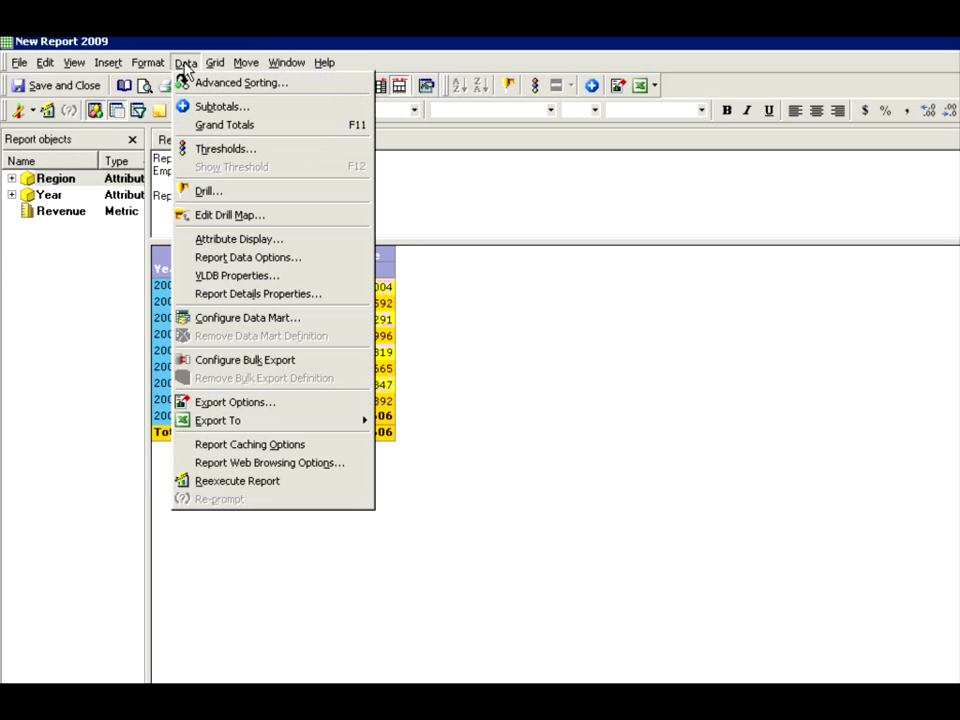
Map Region's drill in New Report 2009 to My Test Template, then save and close the report.
{"action": "left_click", "coordinate": [221, 217]}
{"action": "left_click", "coordinate": [367, 246]}
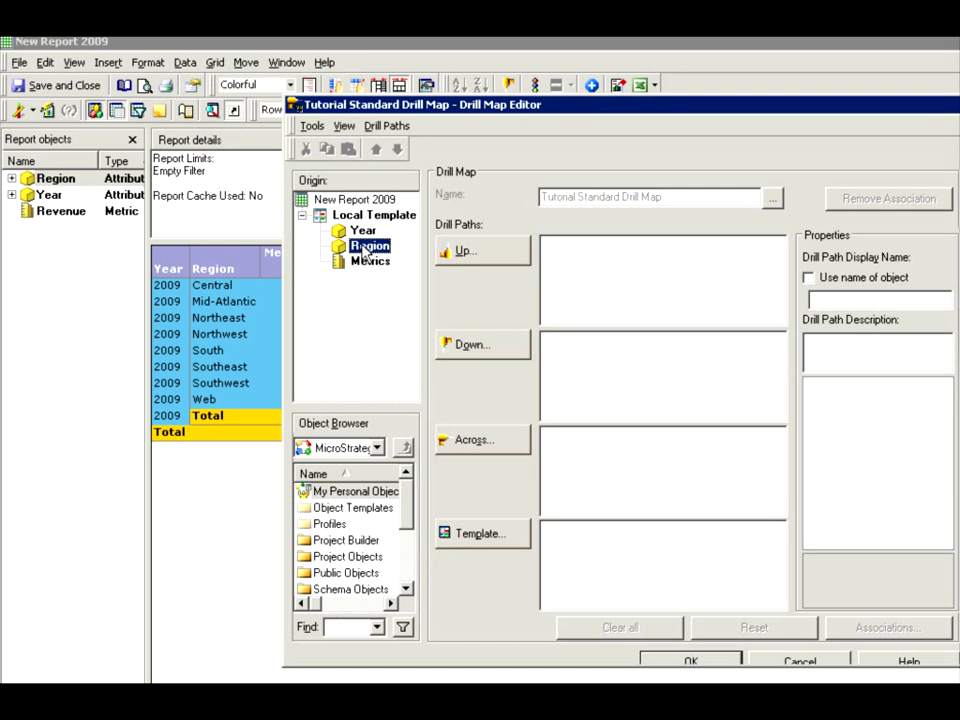
{"action": "left_click", "coordinate": [516, 533]}
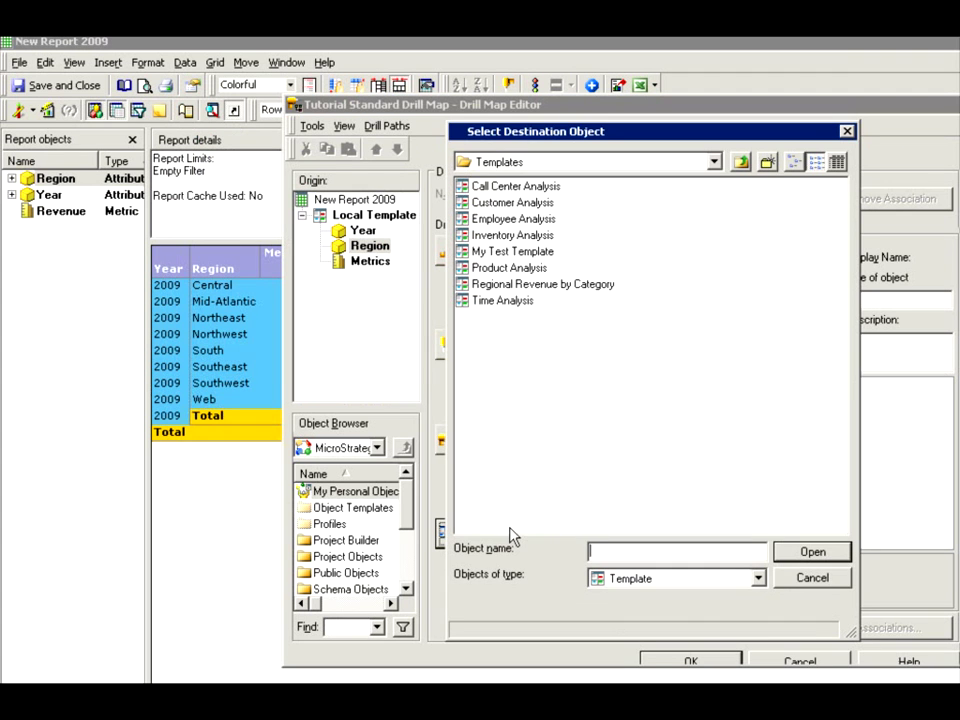
{"action": "left_click", "coordinate": [488, 253]}
{"action": "left_click", "coordinate": [813, 552]}
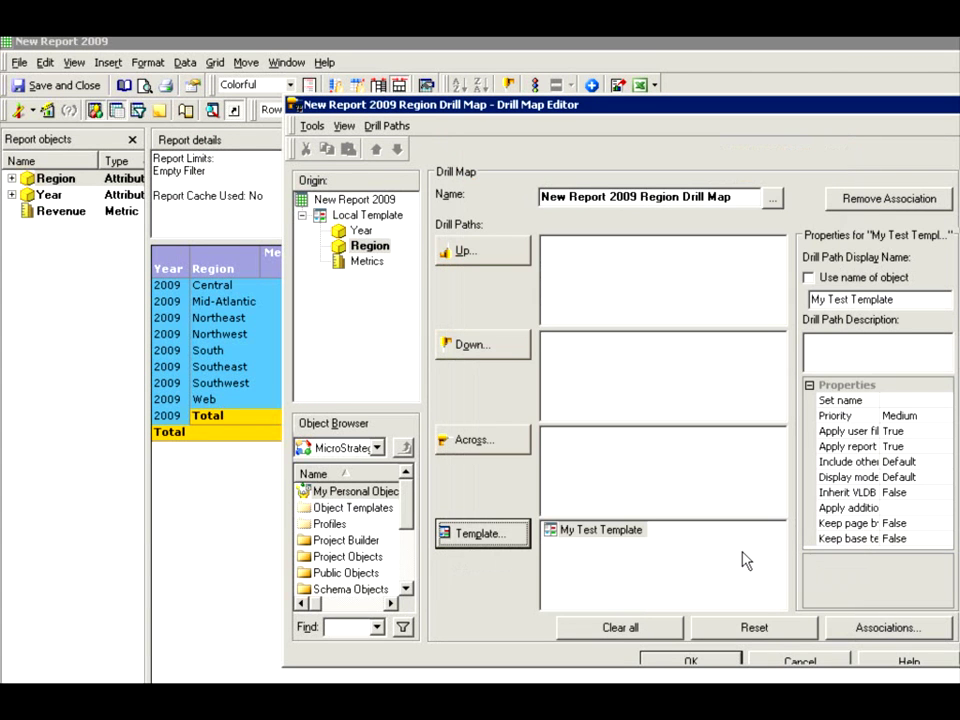
{"action": "left_click", "coordinate": [686, 662]}
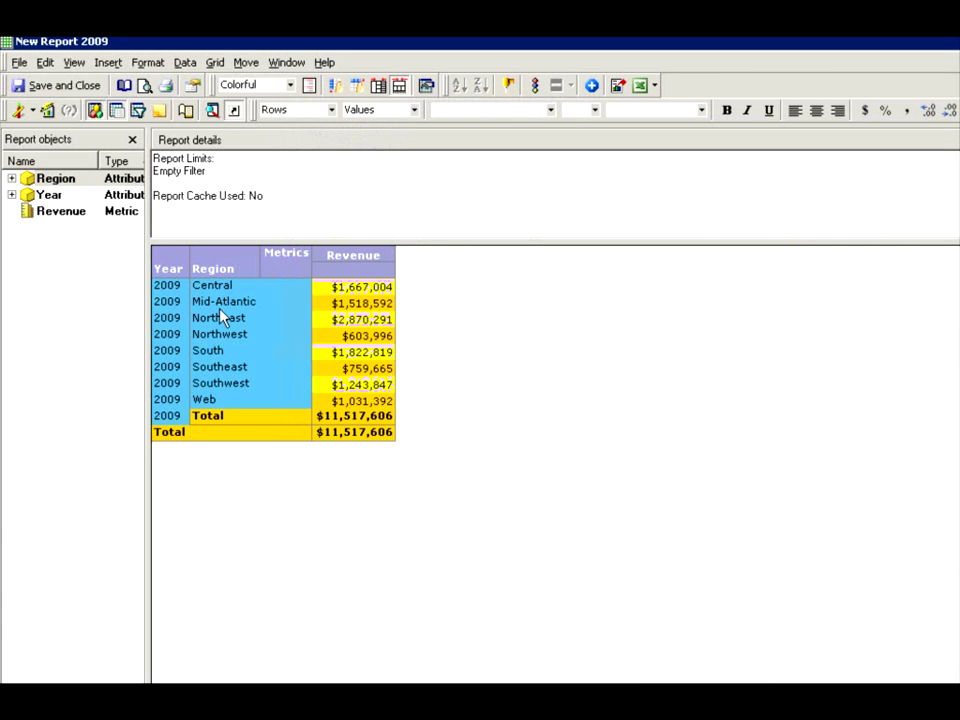
{"action": "left_click", "coordinate": [40, 88]}
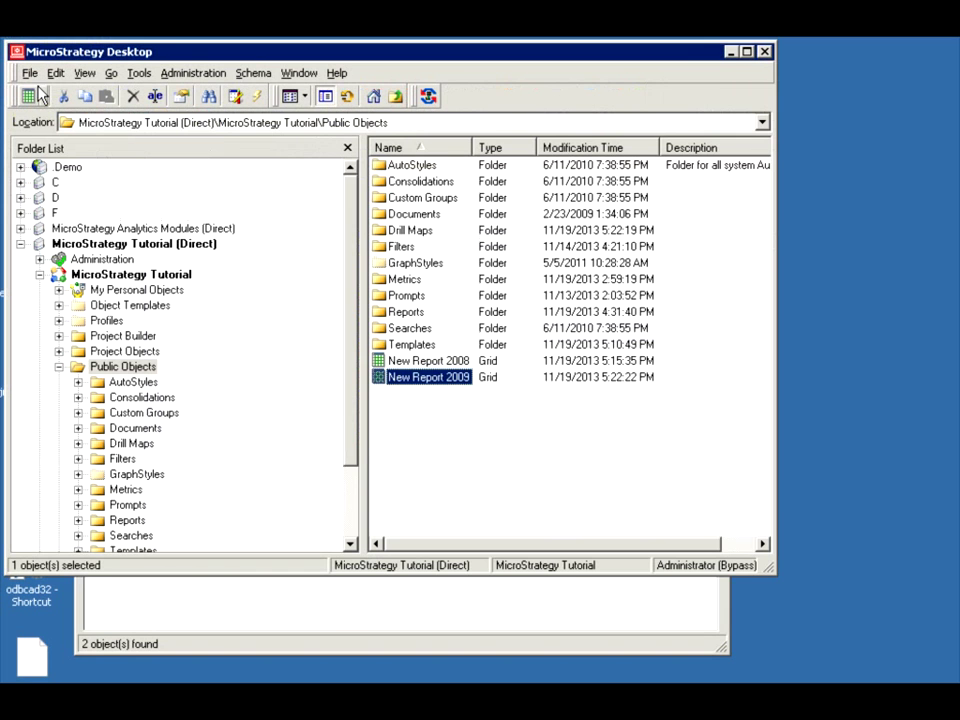
Reopen New Report 2009 and drill Northwest to My Test Template, showing San Francisco and Seattle.
{"action": "double_click", "coordinate": [425, 377]}
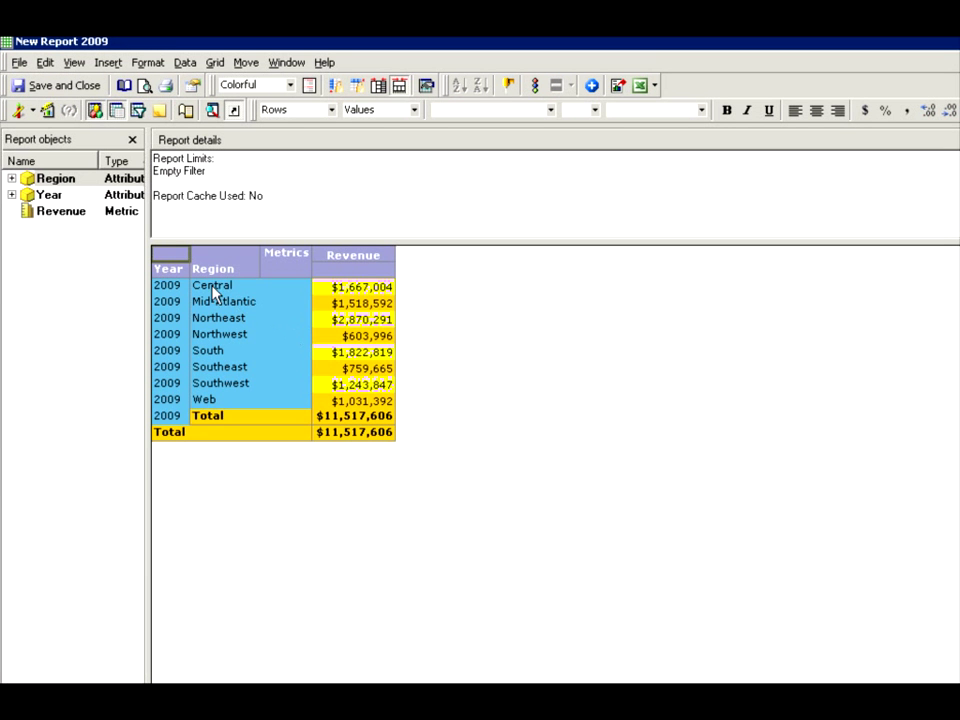
{"action": "right_click", "coordinate": [218, 338]}
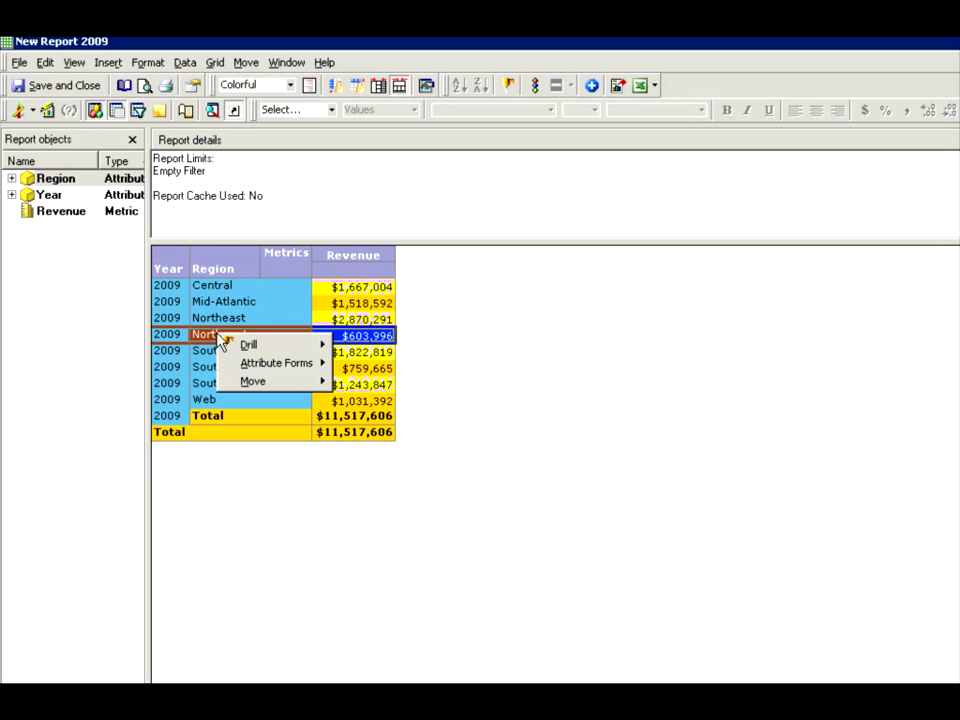
{"action": "mouse_move", "coordinate": [261, 348]}
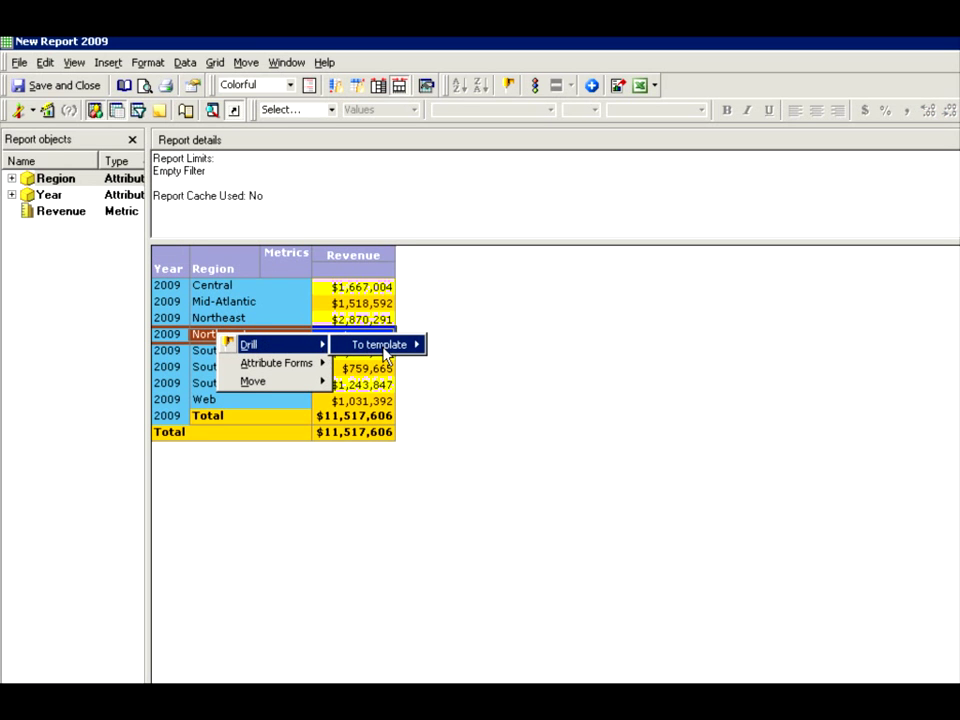
{"action": "mouse_move", "coordinate": [386, 354]}
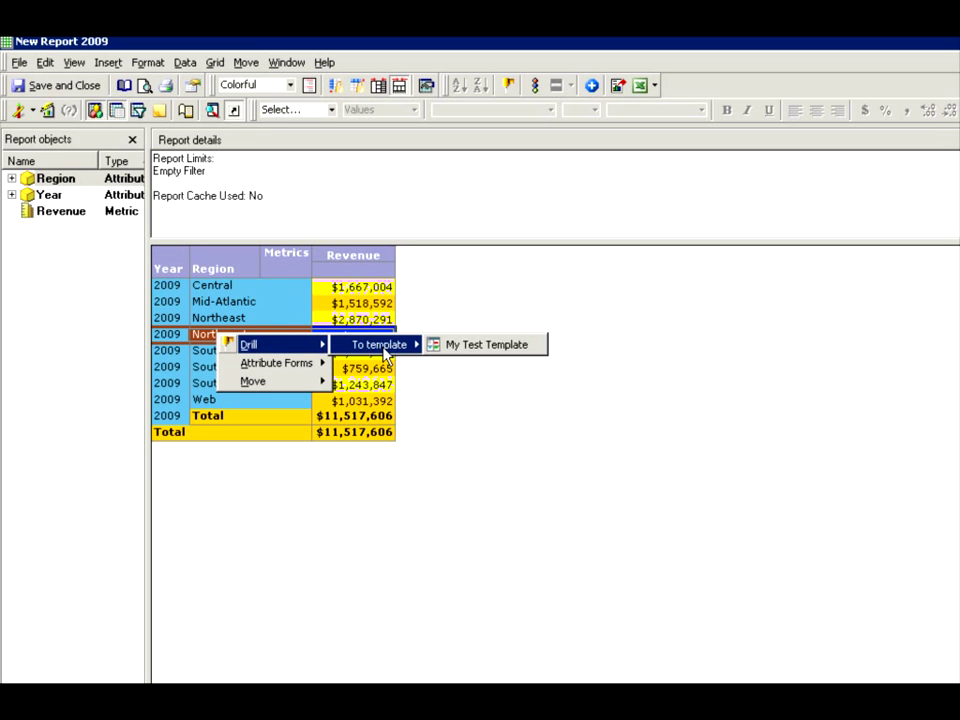
{"action": "left_click", "coordinate": [474, 348]}
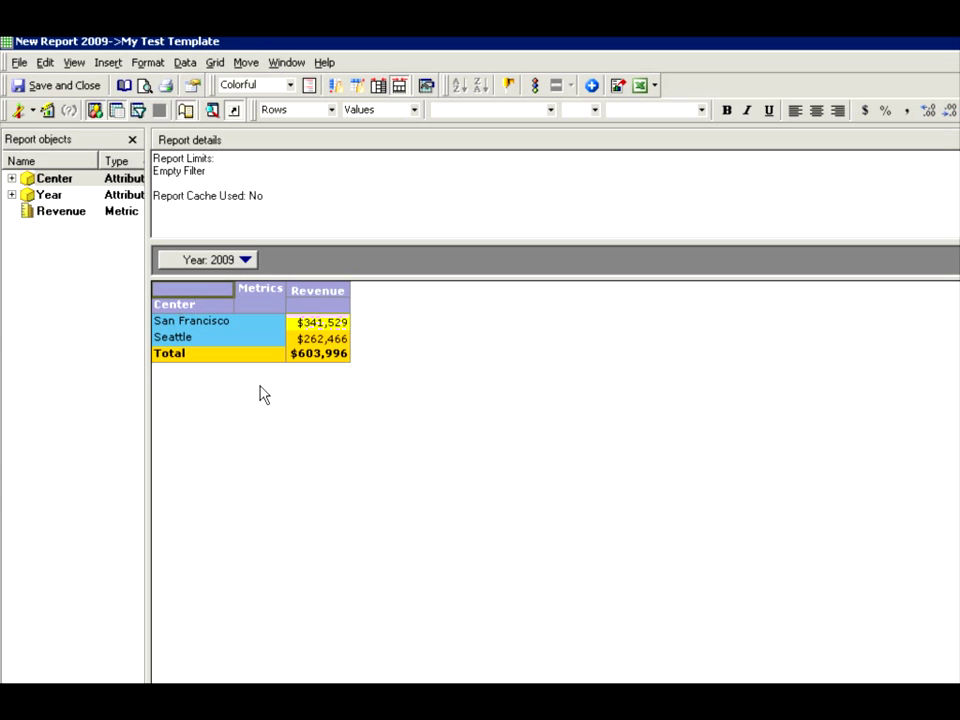
Restore the Northwest drill result to a smaller window and cancel Save As, leaving it unsaved.
{"action": "double_click", "coordinate": [58, 41]}
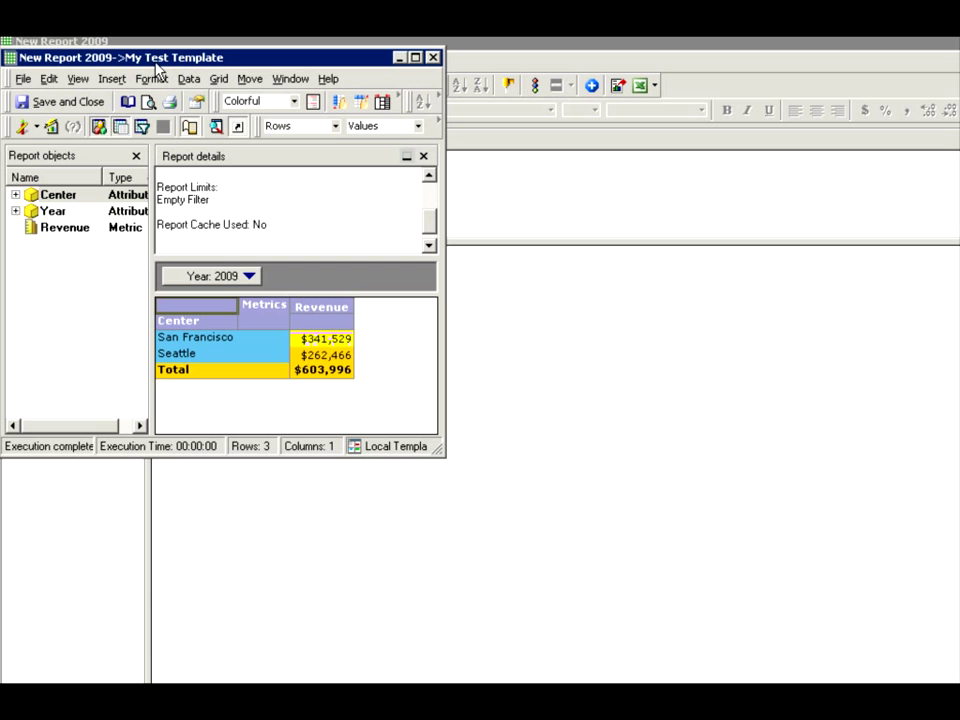
{"action": "left_click", "coordinate": [22, 78]}
{"action": "left_click", "coordinate": [54, 156]}
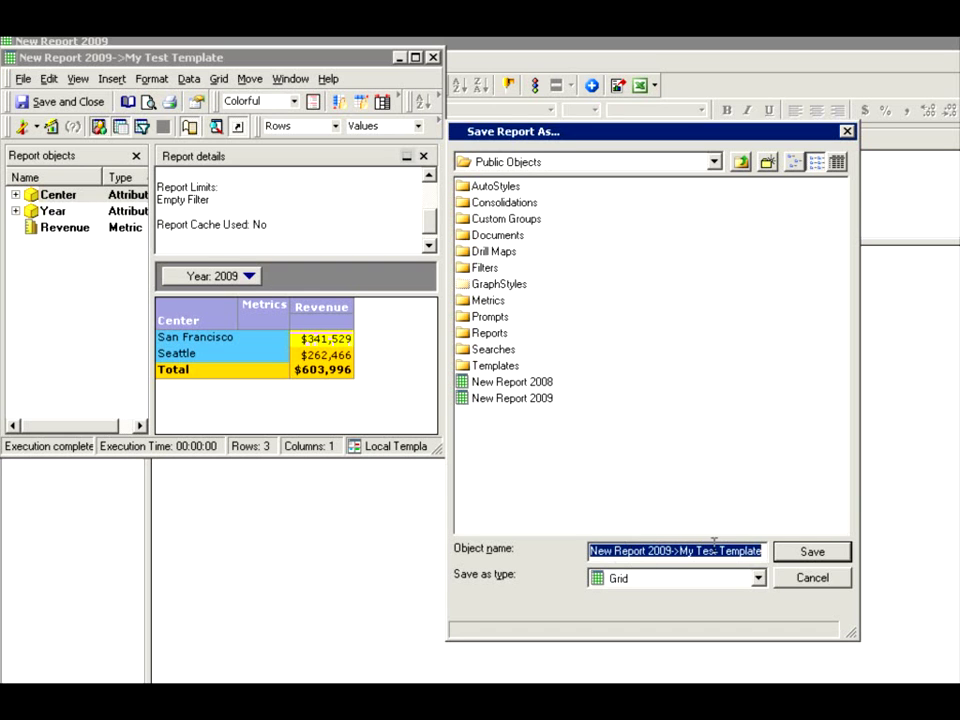
{"action": "left_click", "coordinate": [800, 580]}
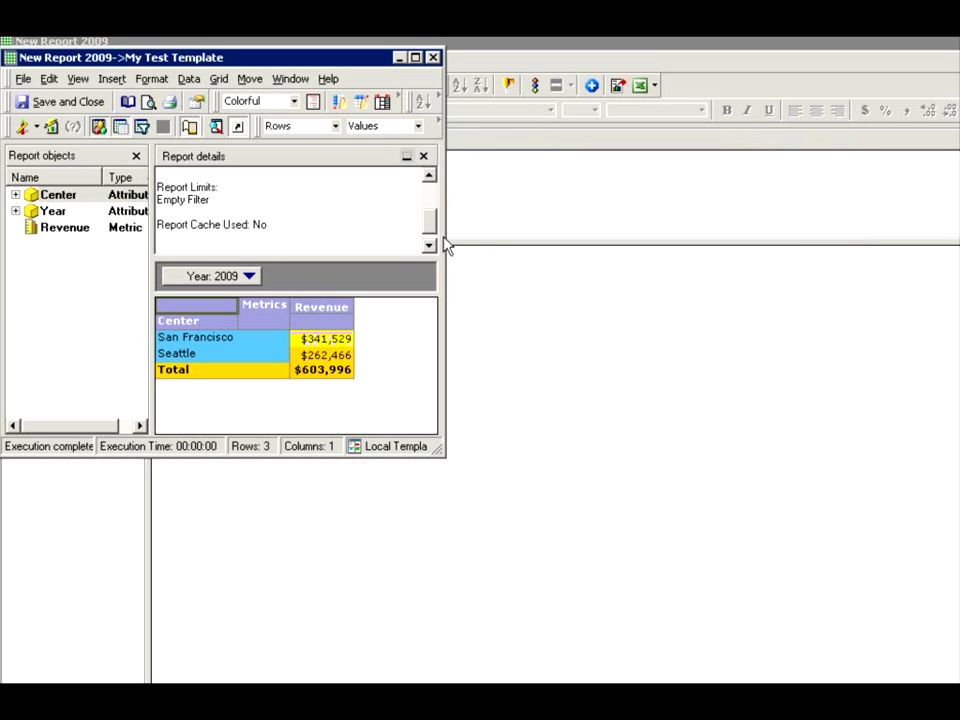
Close the Northwest result, drill Southeast to My Test Template, view Atlanta and Miami, then close it.
{"action": "left_click", "coordinate": [432, 57]}
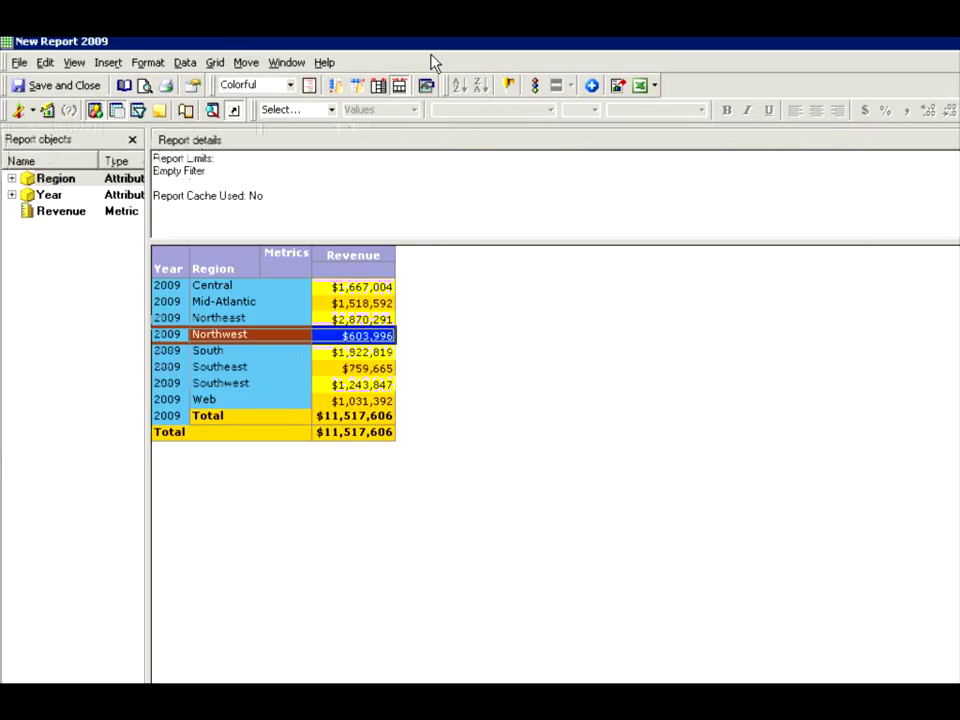
{"action": "right_click", "coordinate": [225, 367]}
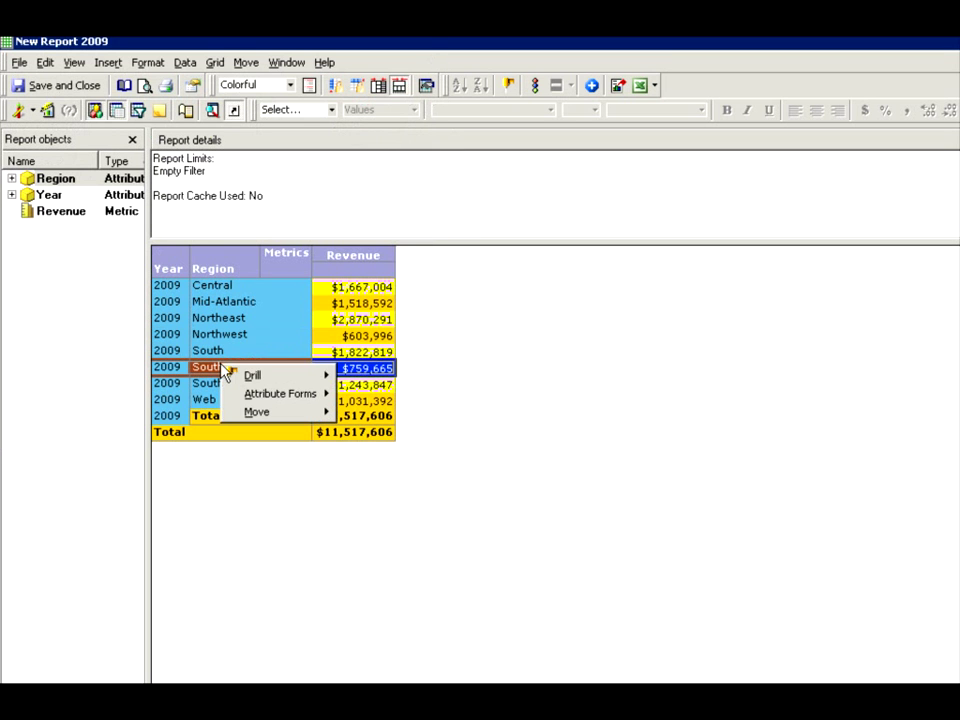
{"action": "mouse_move", "coordinate": [313, 378]}
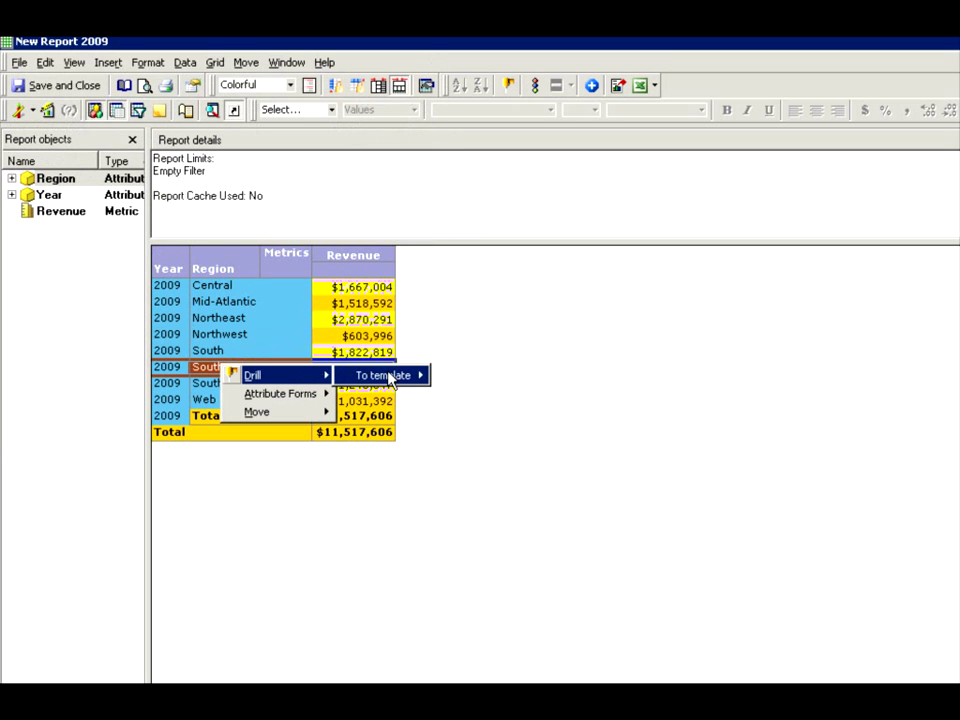
{"action": "mouse_move", "coordinate": [398, 377]}
{"action": "left_click", "coordinate": [454, 372]}
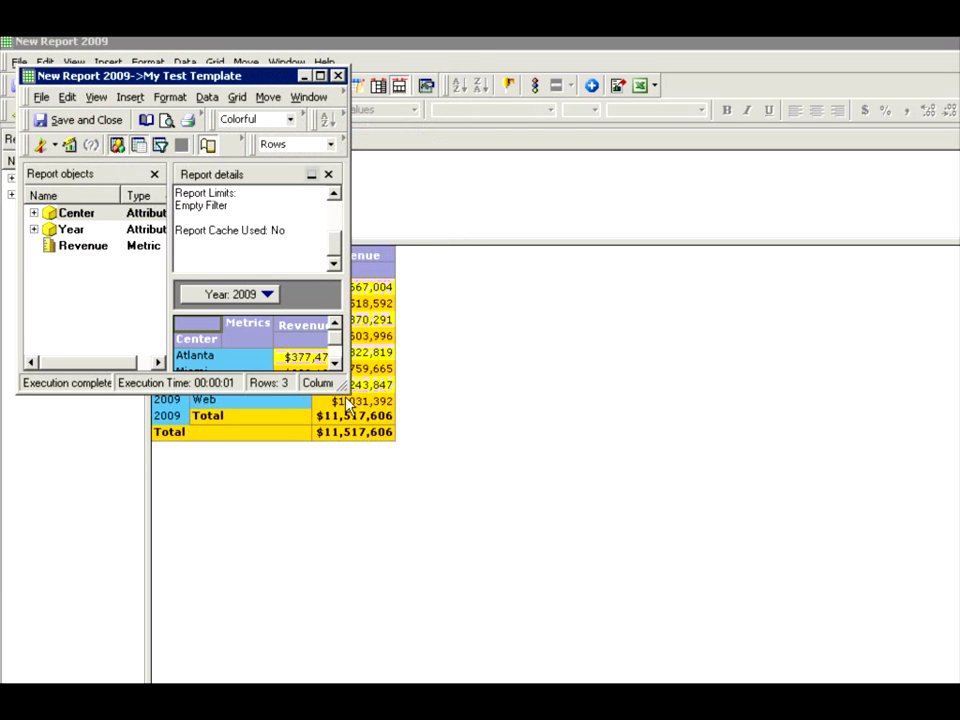
{"action": "left_click_drag", "start_coordinate": [343, 386], "coordinate": [469, 531]}
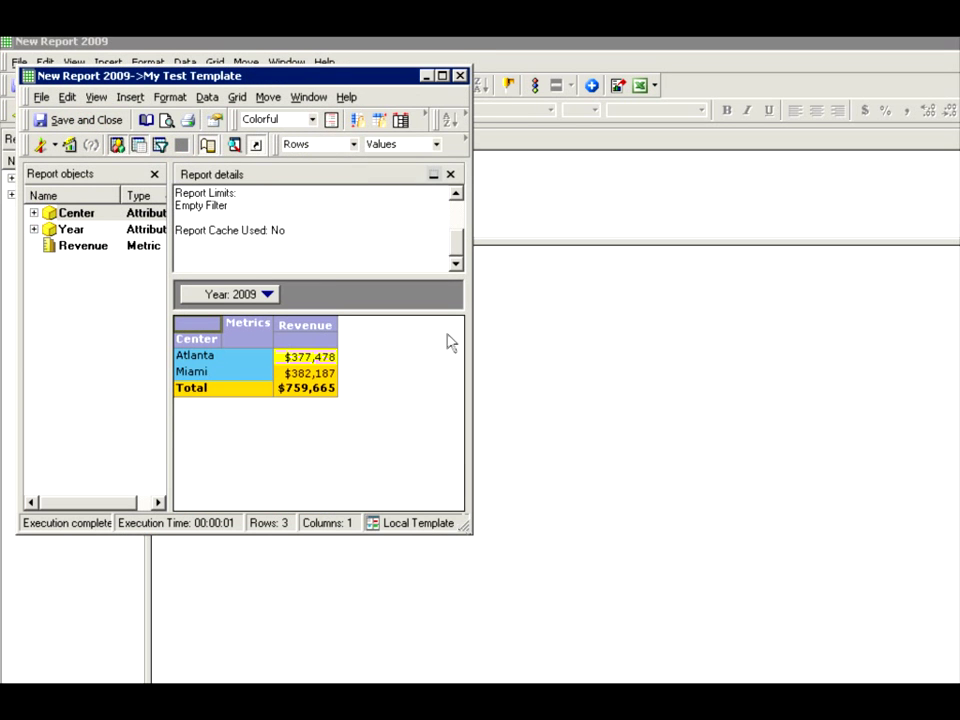
{"action": "left_click", "coordinate": [459, 76]}
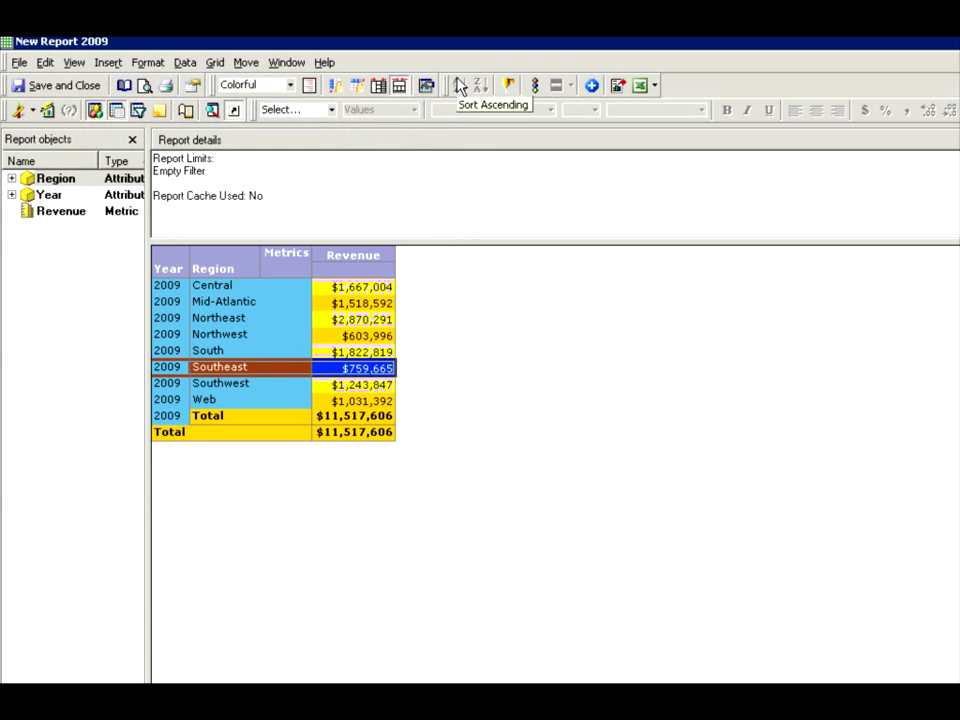
Drill South to My Test Template and enlarge the window showing New Orleans and Memphis.
{"action": "left_click", "coordinate": [320, 355]}
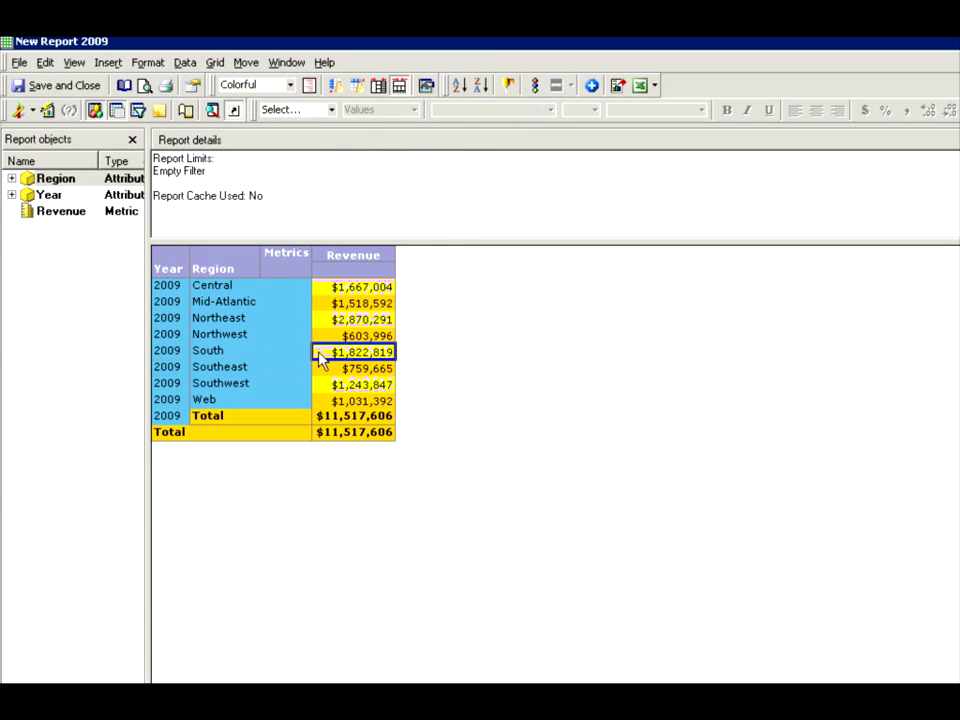
{"action": "left_click", "coordinate": [229, 350]}
{"action": "right_click", "coordinate": [232, 355]}
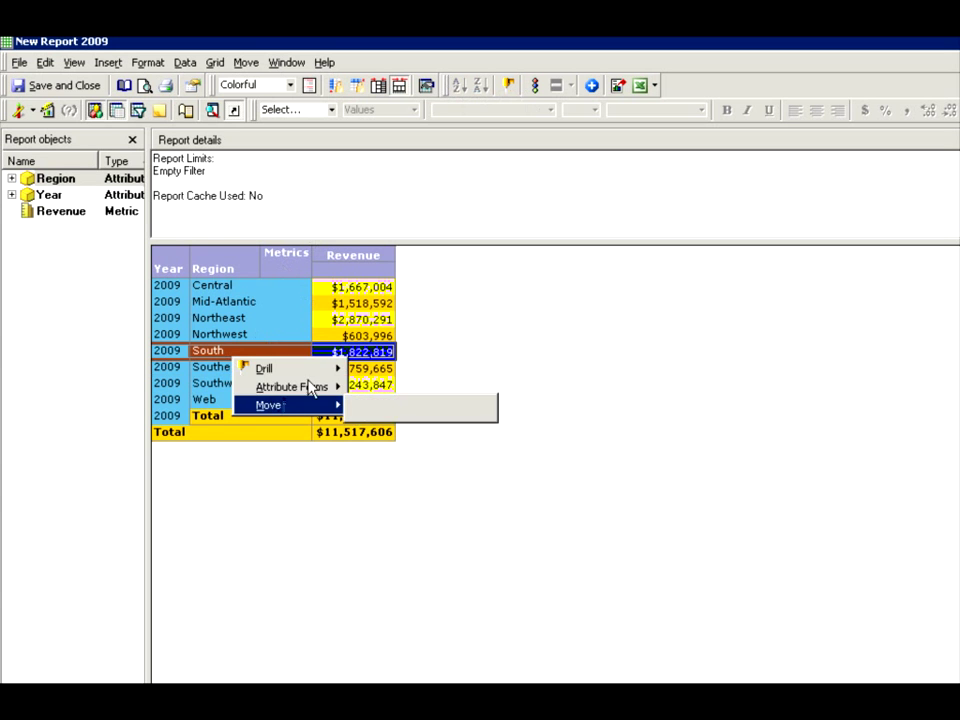
{"action": "mouse_move", "coordinate": [333, 368]}
{"action": "mouse_move", "coordinate": [433, 372]}
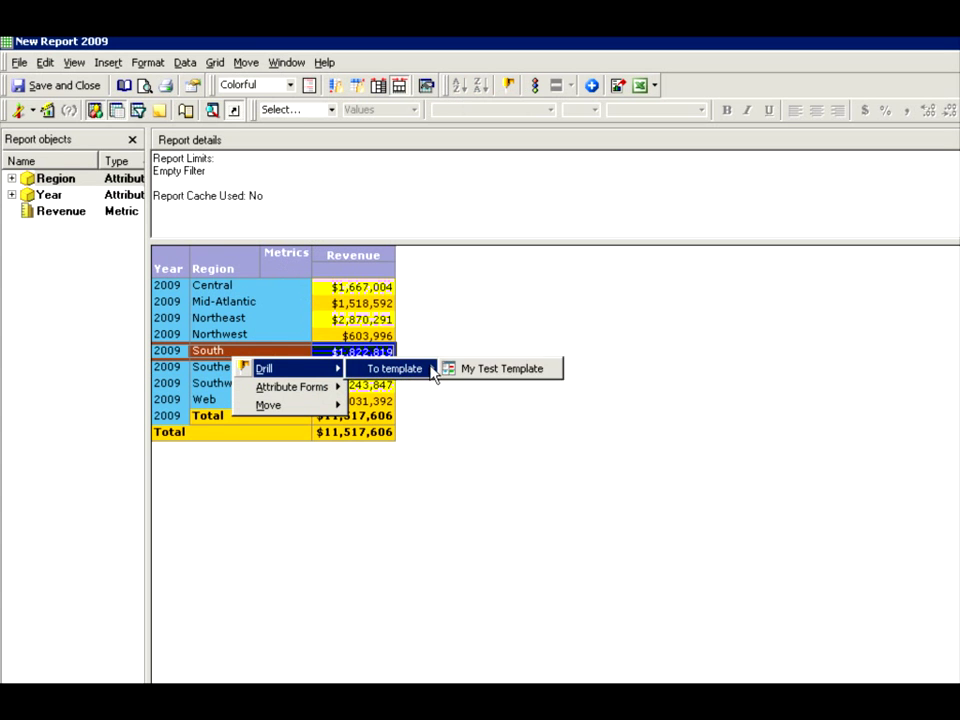
{"action": "left_click", "coordinate": [467, 369]}
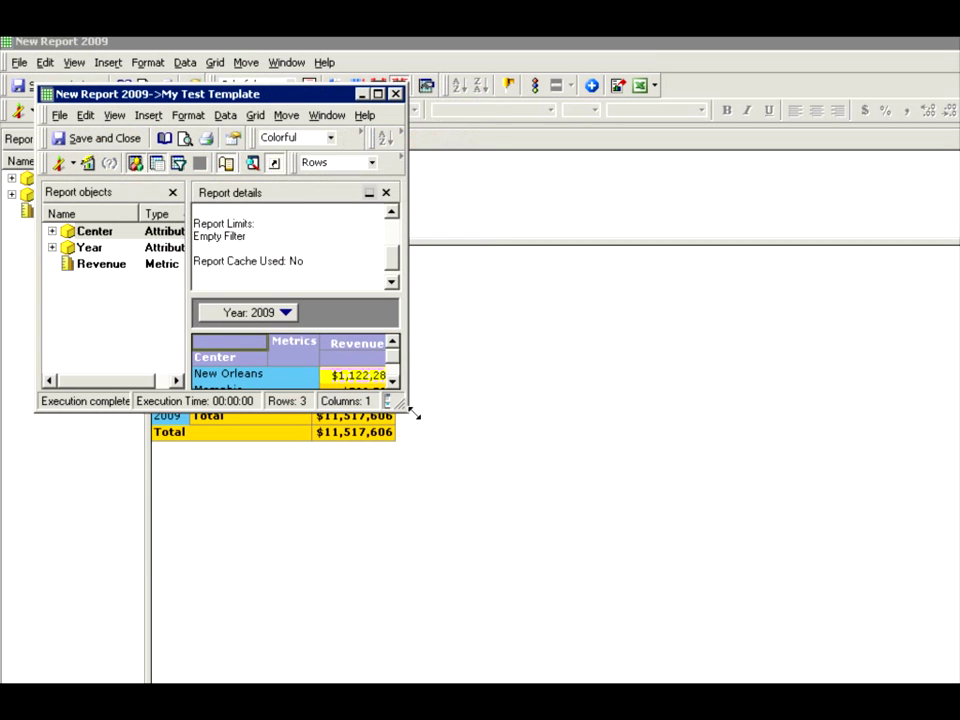
{"action": "left_click_drag", "start_coordinate": [400, 404], "coordinate": [493, 521]}
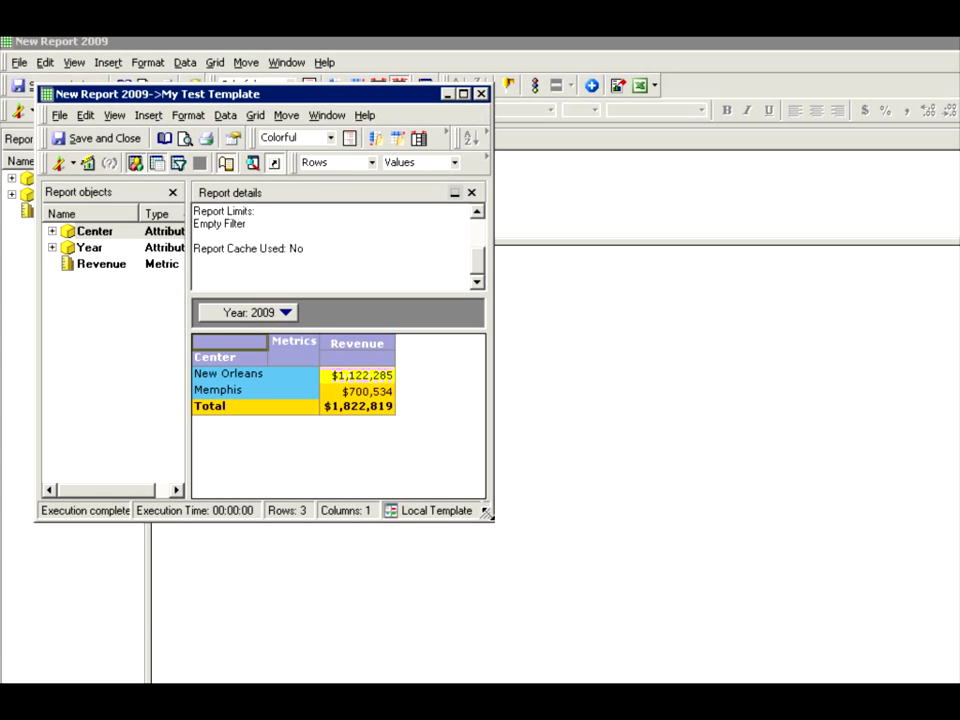
{"action": "left_click_drag", "start_coordinate": [487, 513], "coordinate": [680, 622]}
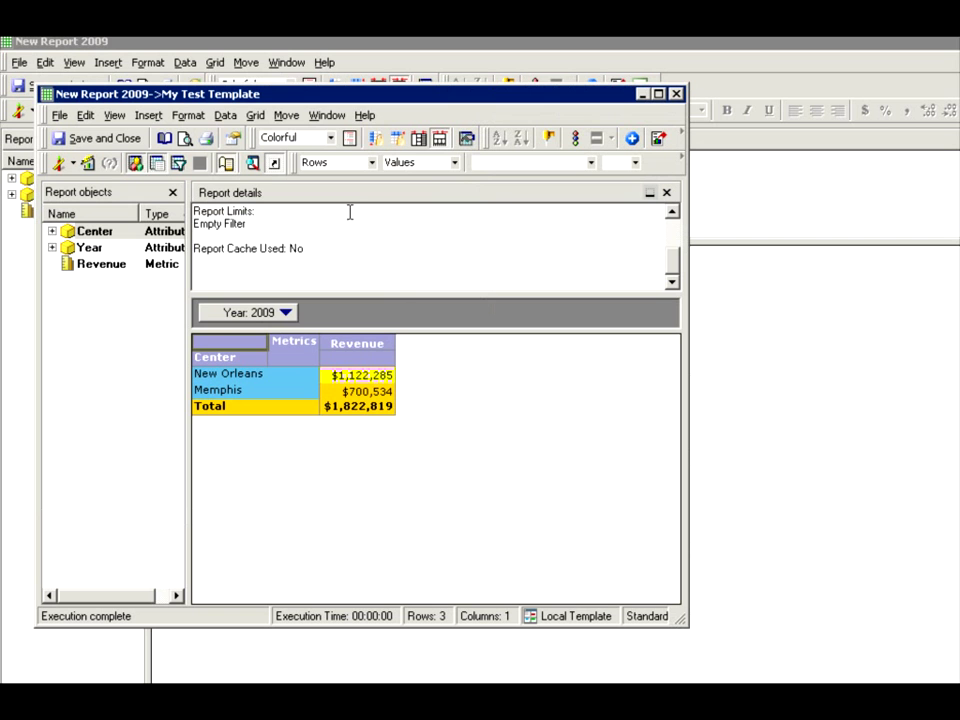
Close the 'New Report 2009->My Test Template' drill result window.
{"action": "left_click", "coordinate": [226, 116]}
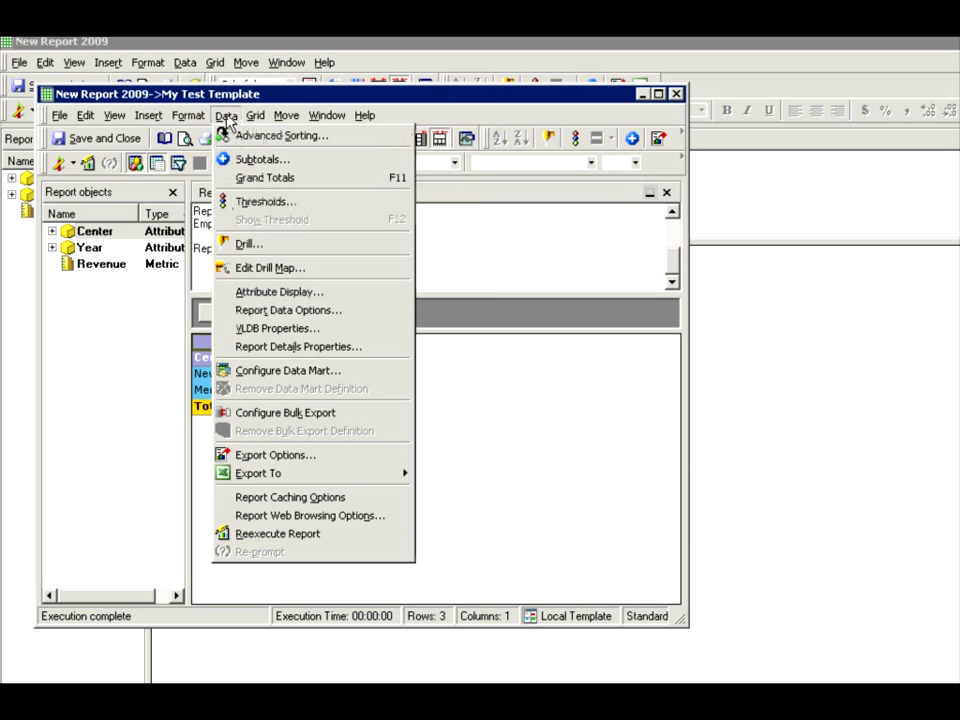
{"action": "mouse_move", "coordinate": [182, 116]}
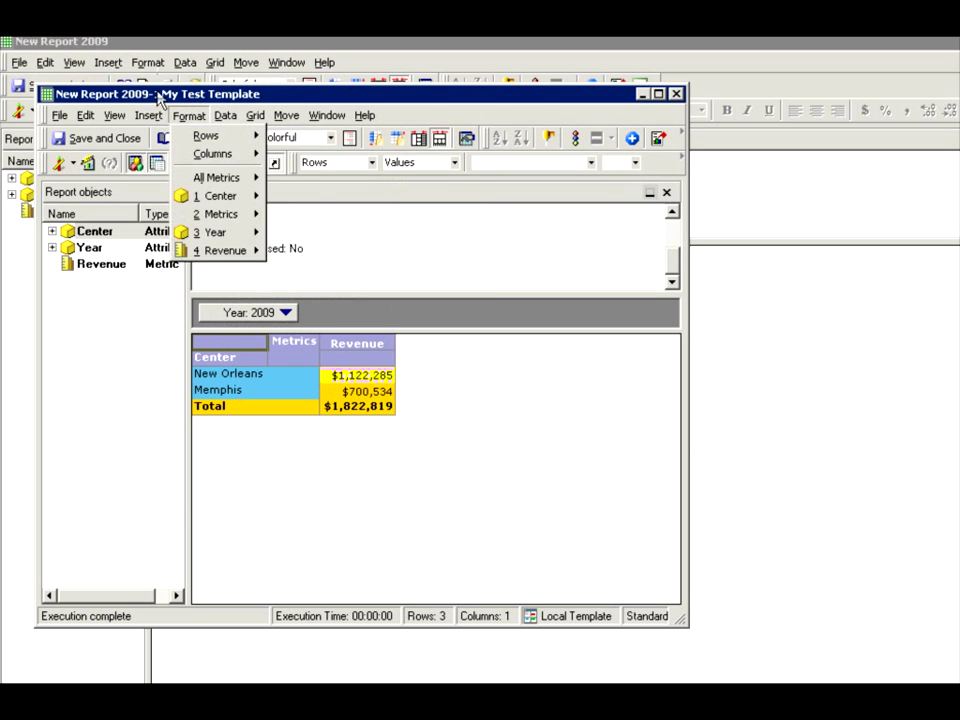
{"action": "mouse_move", "coordinate": [226, 117]}
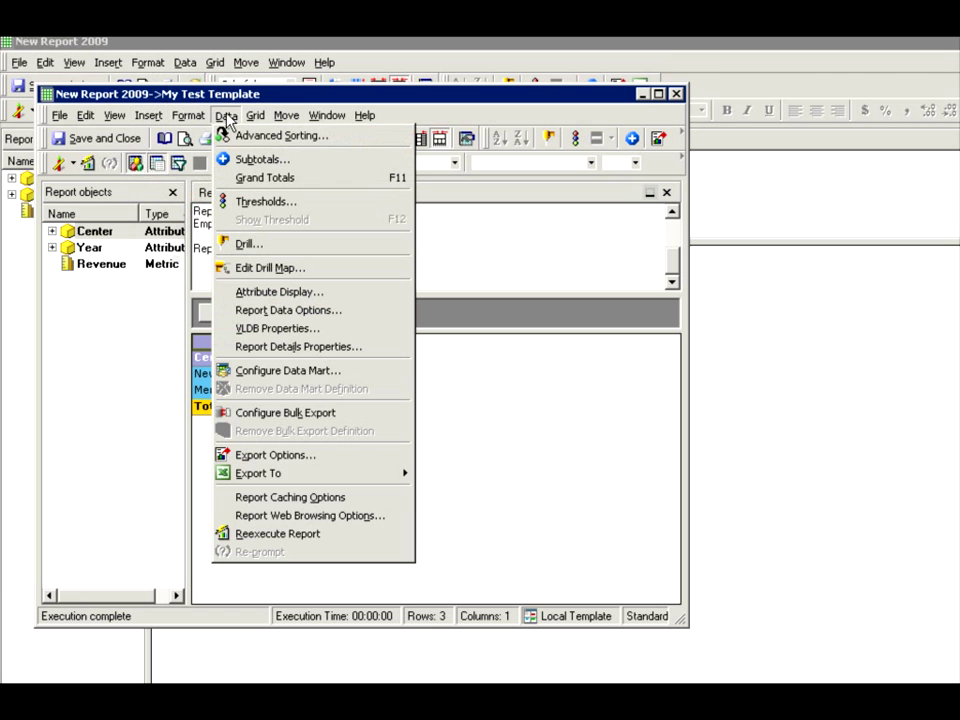
{"action": "left_click", "coordinate": [677, 95]}
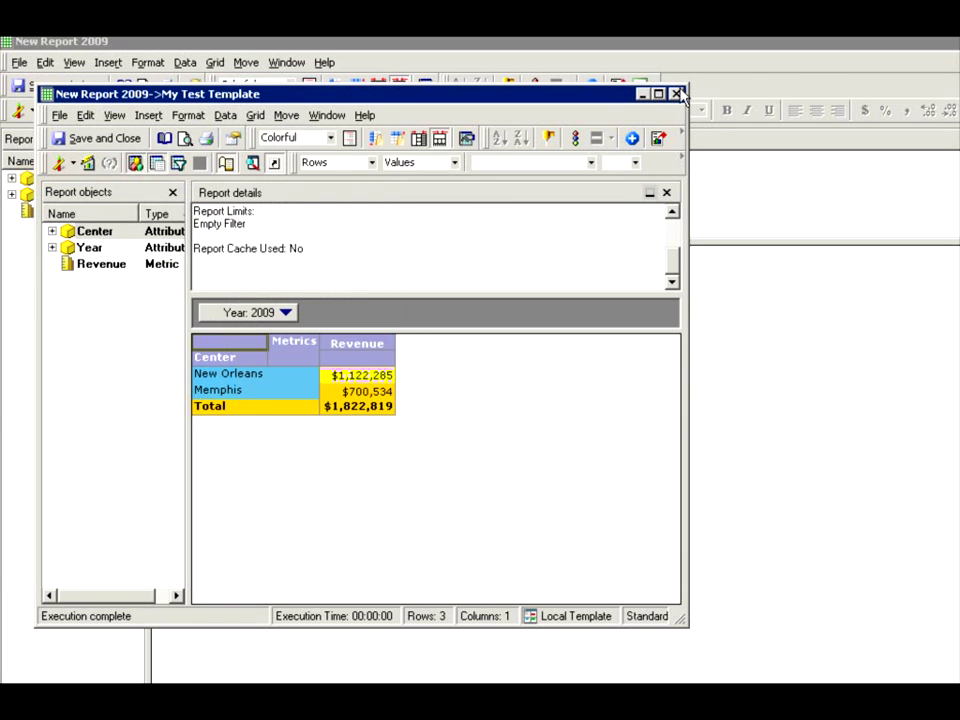
{"action": "left_click", "coordinate": [677, 95]}
Restore and close New Report 2009, then select New Report 2008 in Public Objects.
{"action": "double_click", "coordinate": [816, 46]}
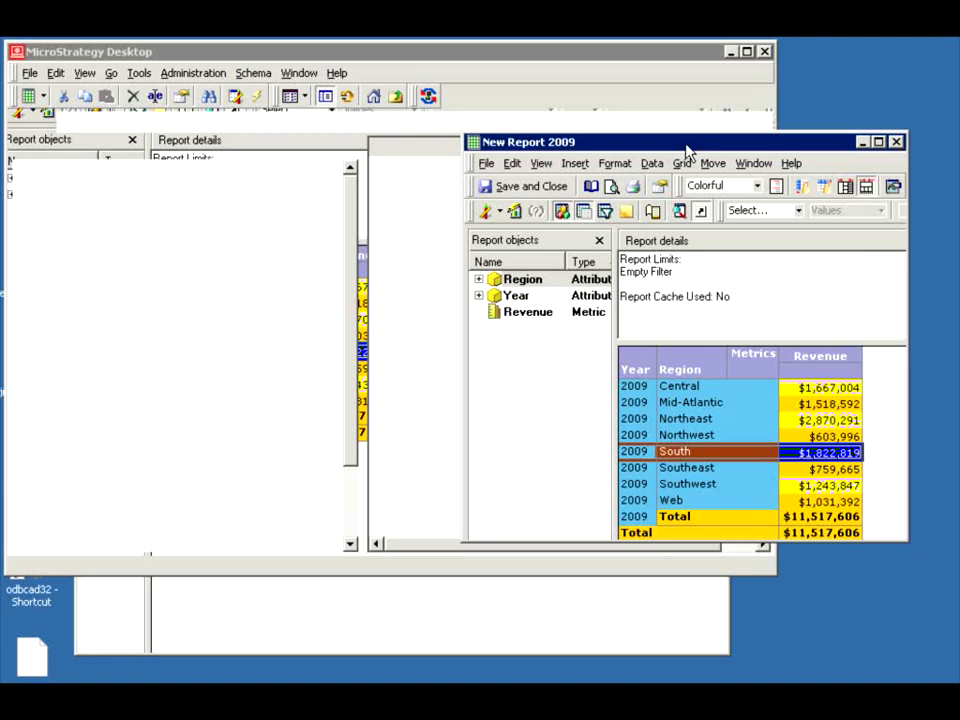
{"action": "left_click", "coordinate": [896, 142]}
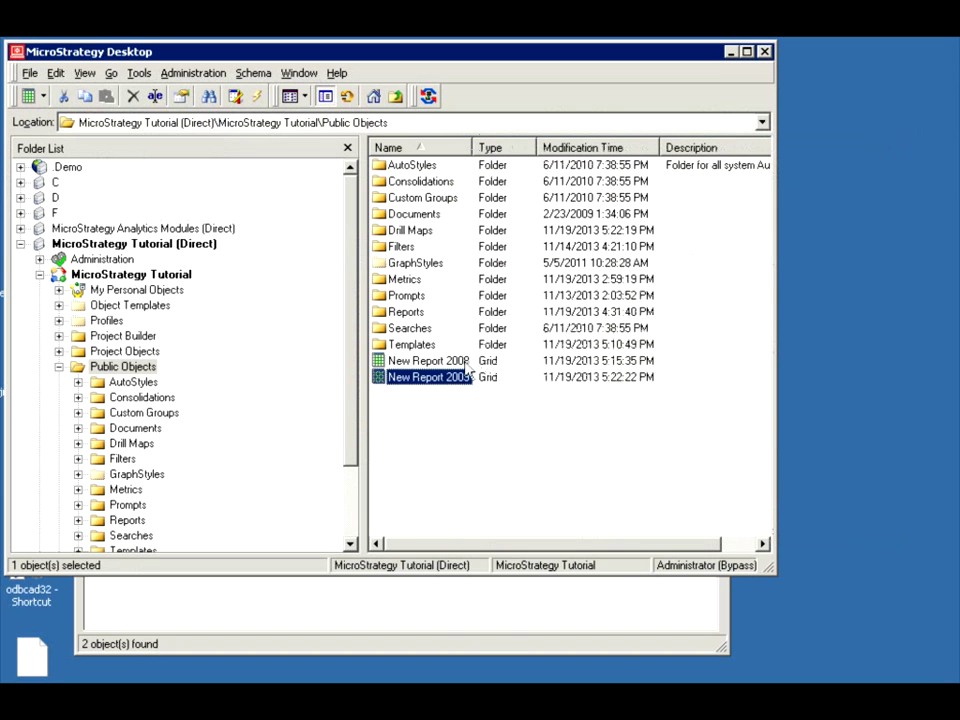
{"action": "left_click", "coordinate": [430, 361]}
Search New Report 2008's components and confirm My Test Template is listed.
{"action": "right_click", "coordinate": [457, 364]}
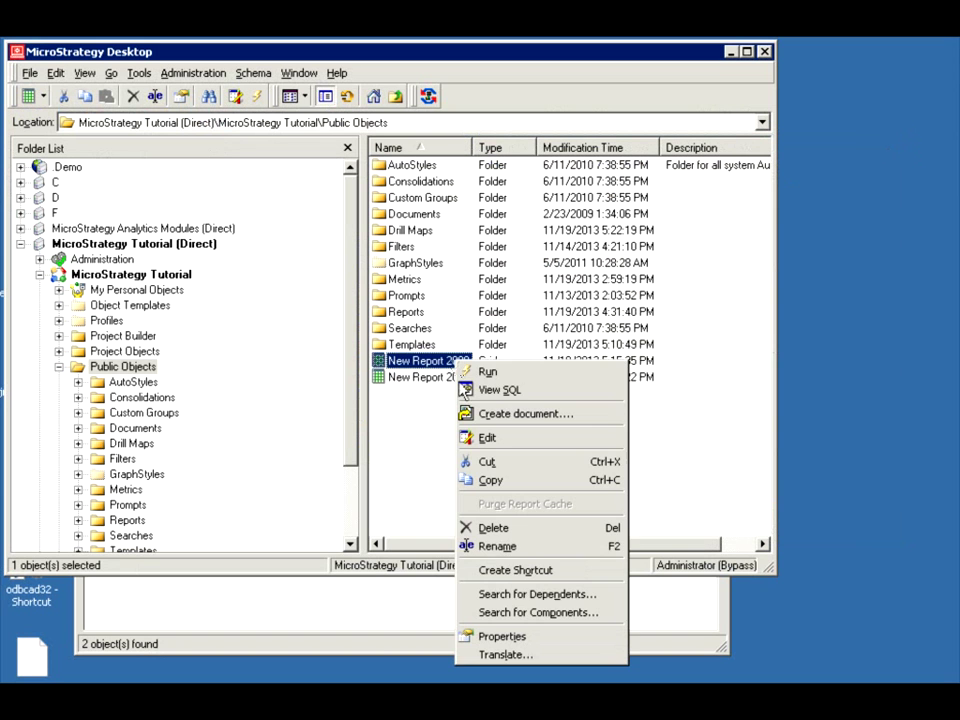
{"action": "left_click", "coordinate": [536, 613]}
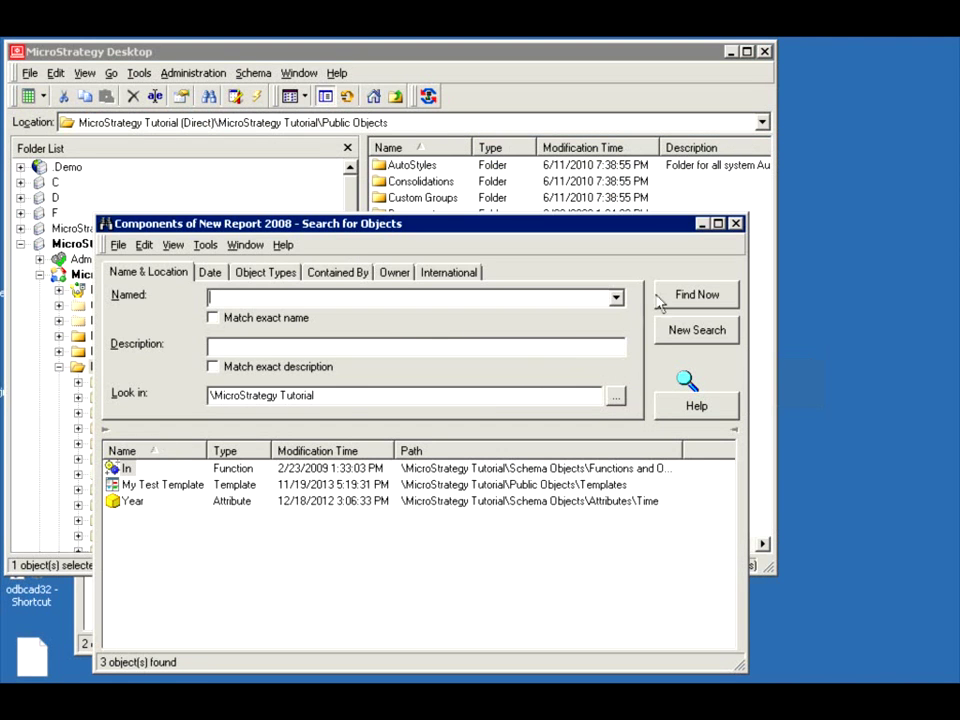
{"action": "left_click", "coordinate": [151, 488]}
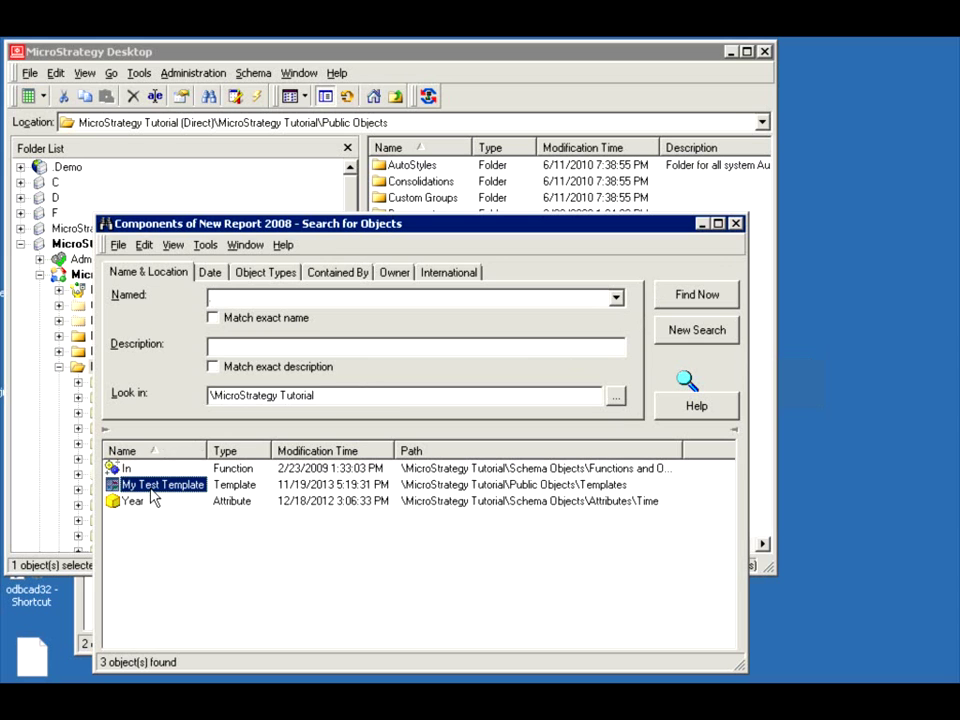
{"action": "left_click", "coordinate": [736, 227]}
{"action": "right_click", "coordinate": [405, 366]}
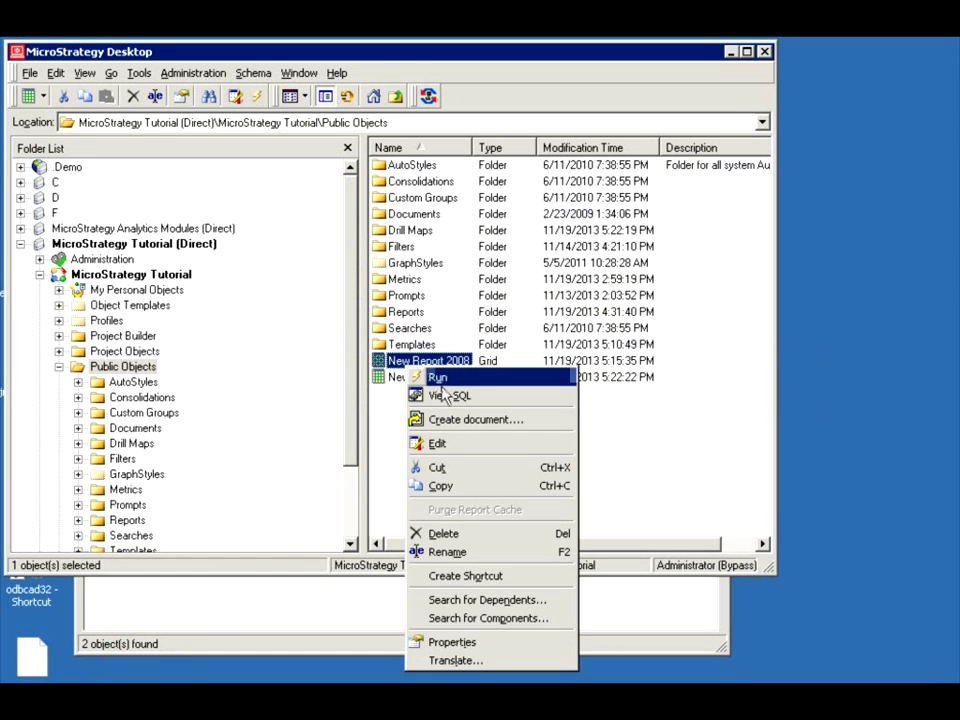
Edit New Report 2008 and apply the Agent style to its grid.
{"action": "left_click", "coordinate": [440, 443]}
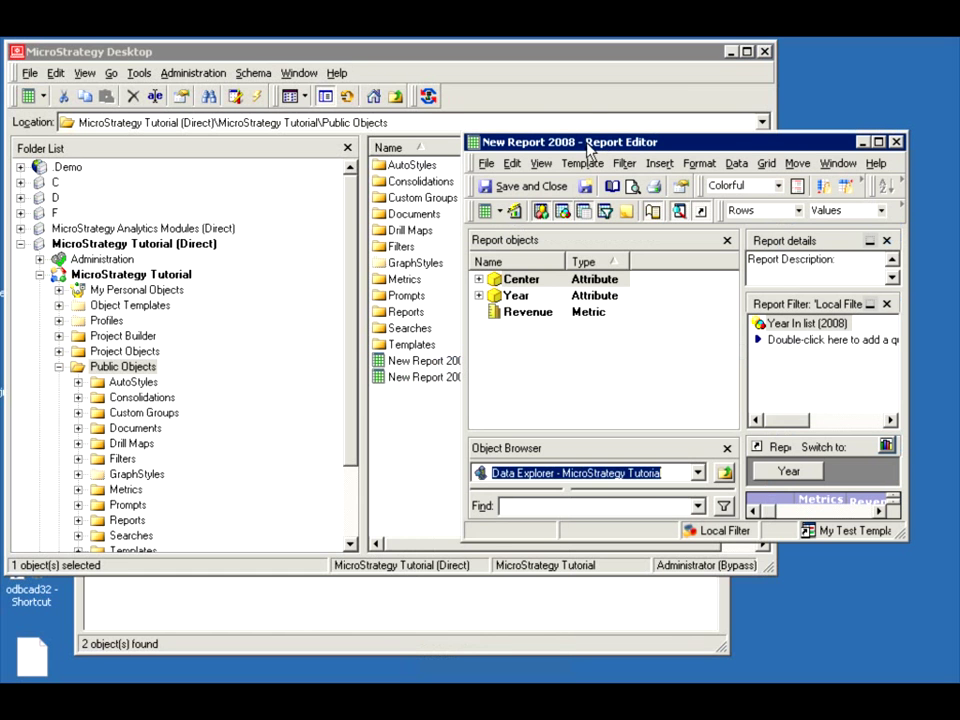
{"action": "double_click", "coordinate": [588, 148]}
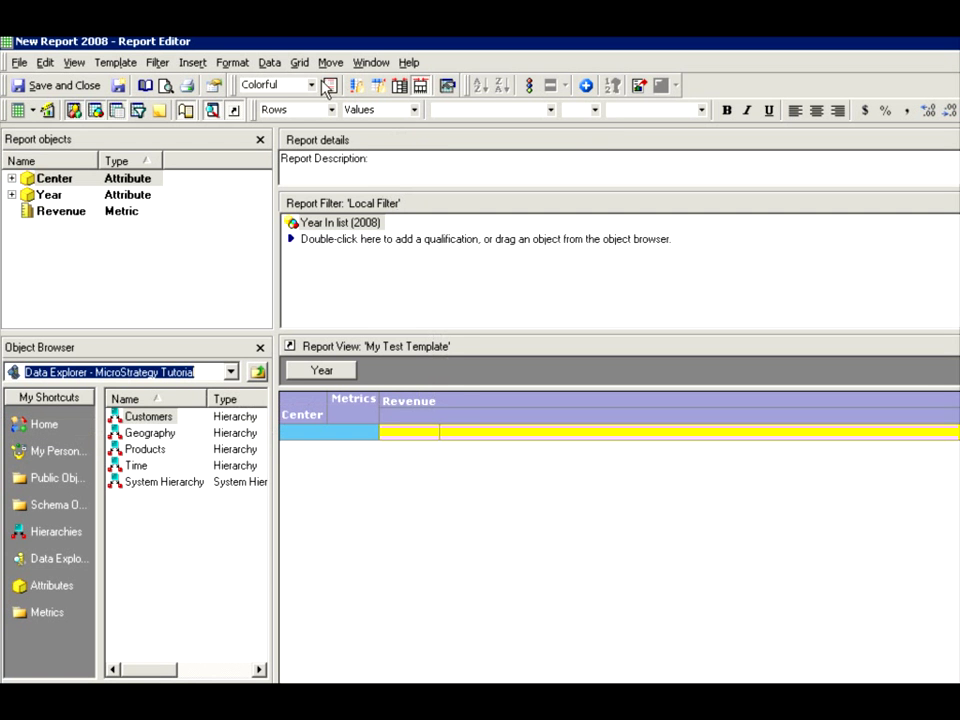
{"action": "left_click", "coordinate": [270, 66]}
{"action": "left_click", "coordinate": [313, 84]}
{"action": "left_click", "coordinate": [276, 116]}
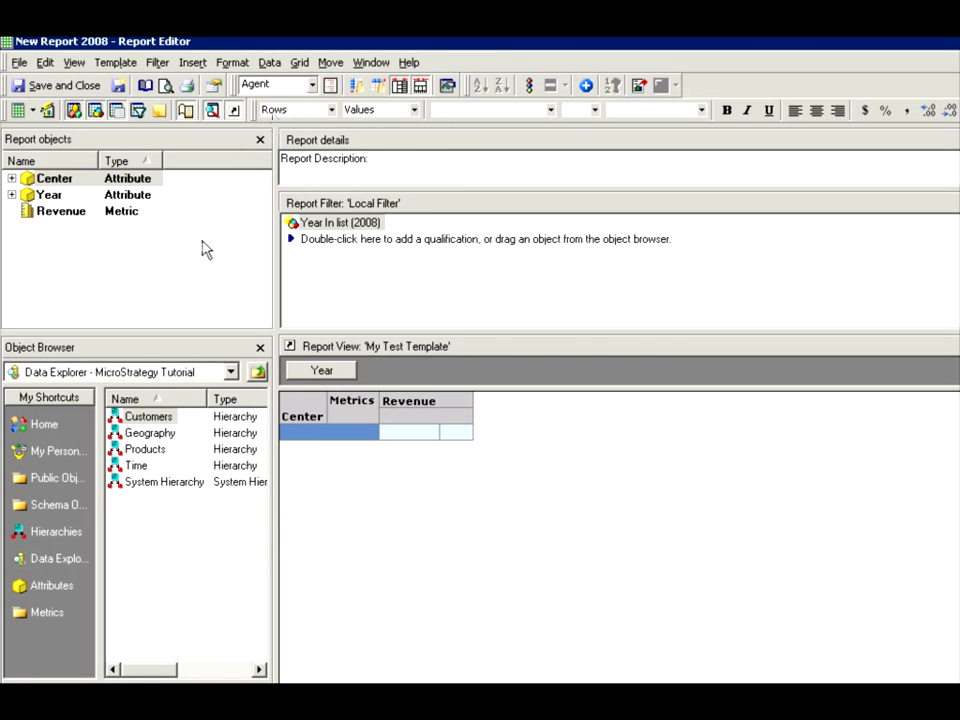
Save and close New Report 2008, retaining the shortcut to the shared template.
{"action": "left_click", "coordinate": [44, 88]}
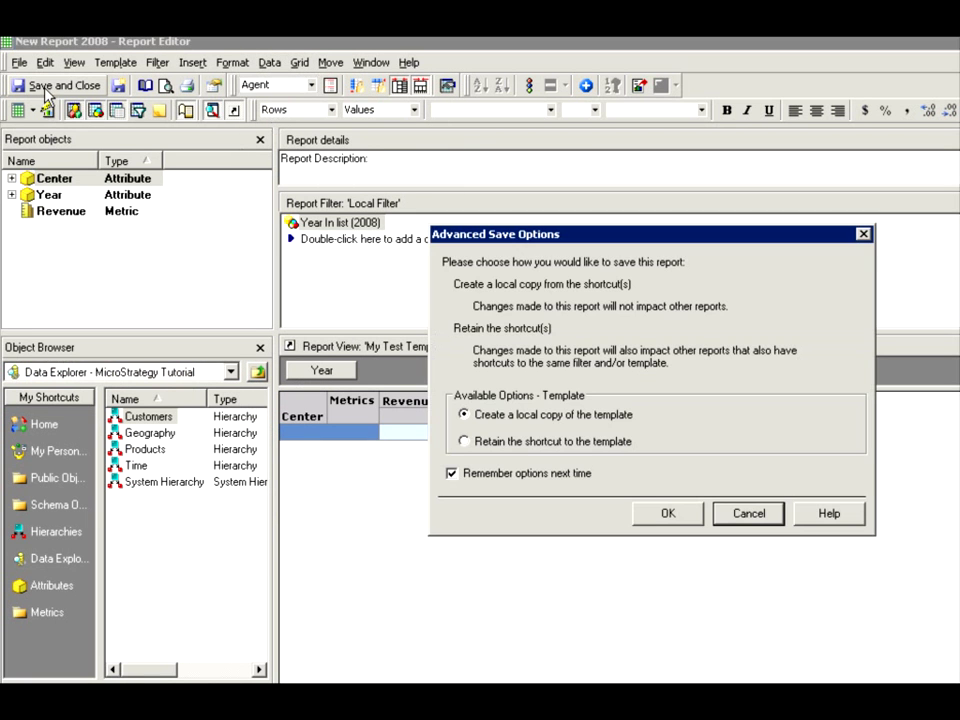
{"action": "left_click", "coordinate": [512, 444]}
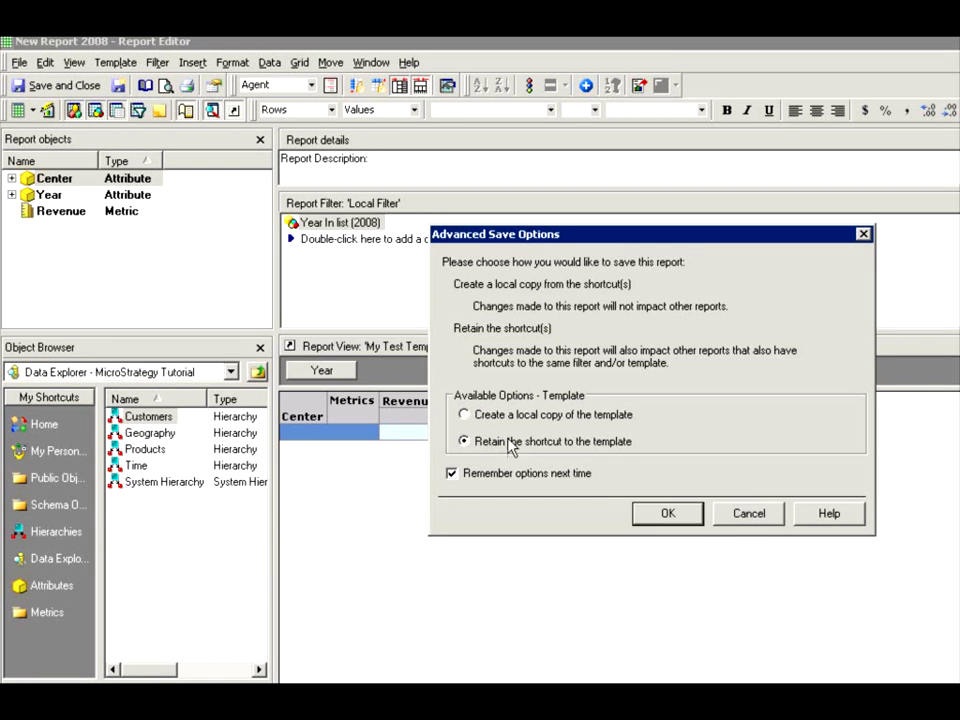
{"action": "left_click", "coordinate": [476, 416]}
{"action": "left_click", "coordinate": [667, 513]}
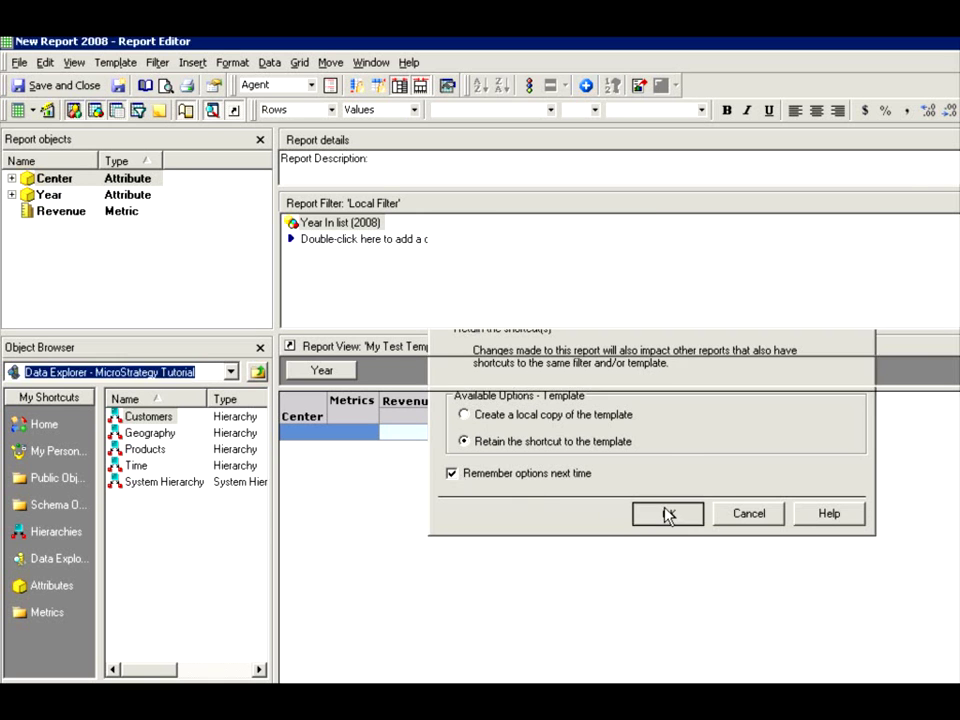
{"action": "left_click", "coordinate": [726, 549]}
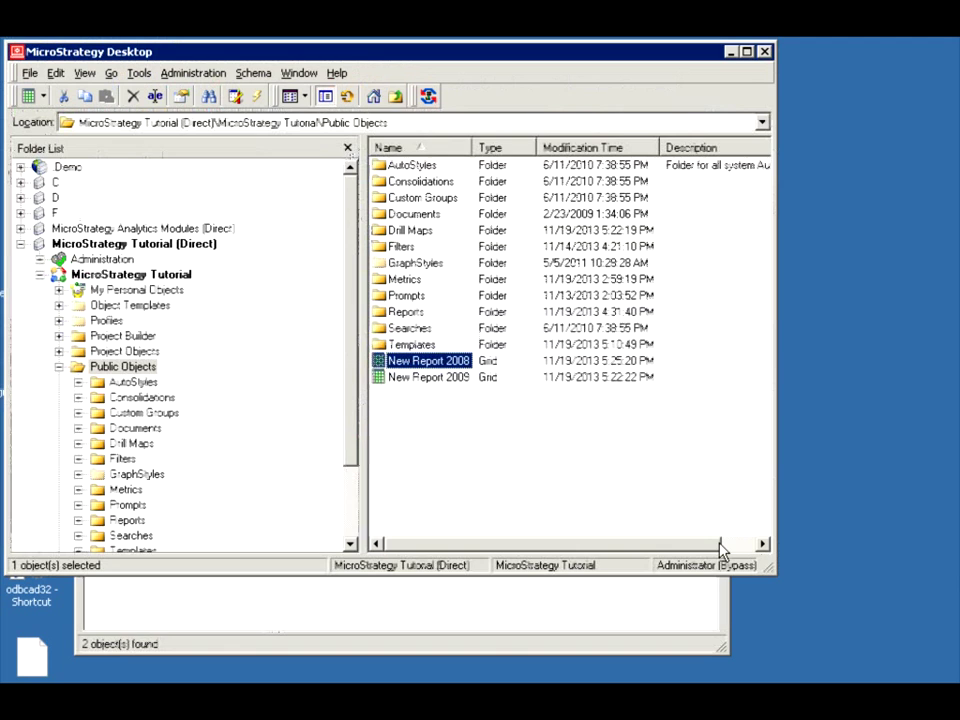
Run New Report 2009 to check it still shows the Colorful style.
{"action": "double_click", "coordinate": [437, 377]}
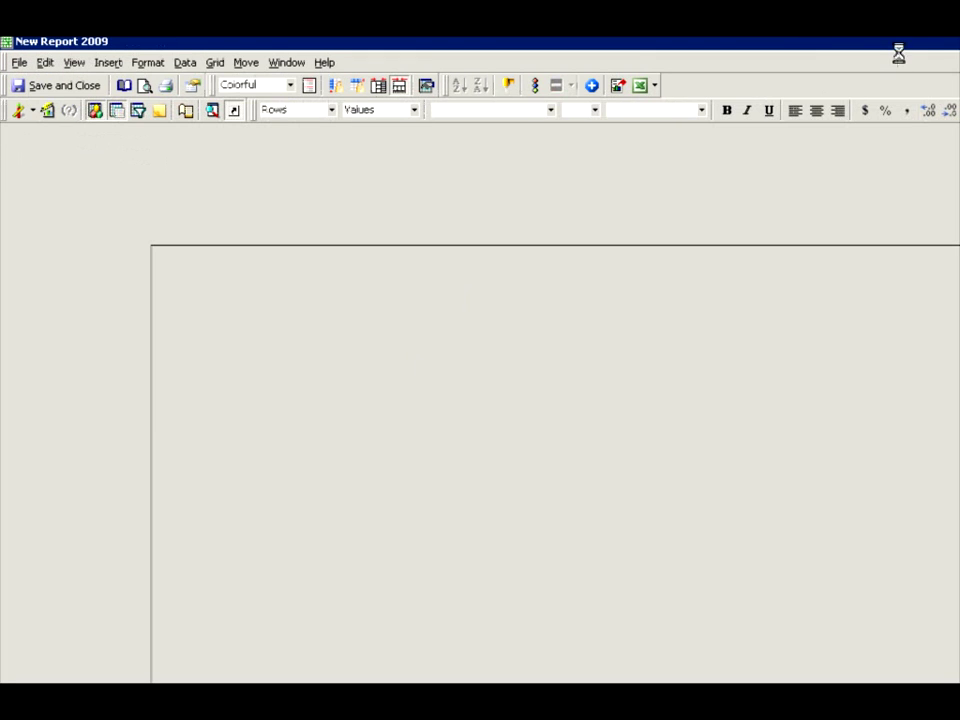
{"action": "double_click", "coordinate": [900, 45]}
{"action": "left_click", "coordinate": [845, 128]}
{"action": "left_click", "coordinate": [845, 128]}
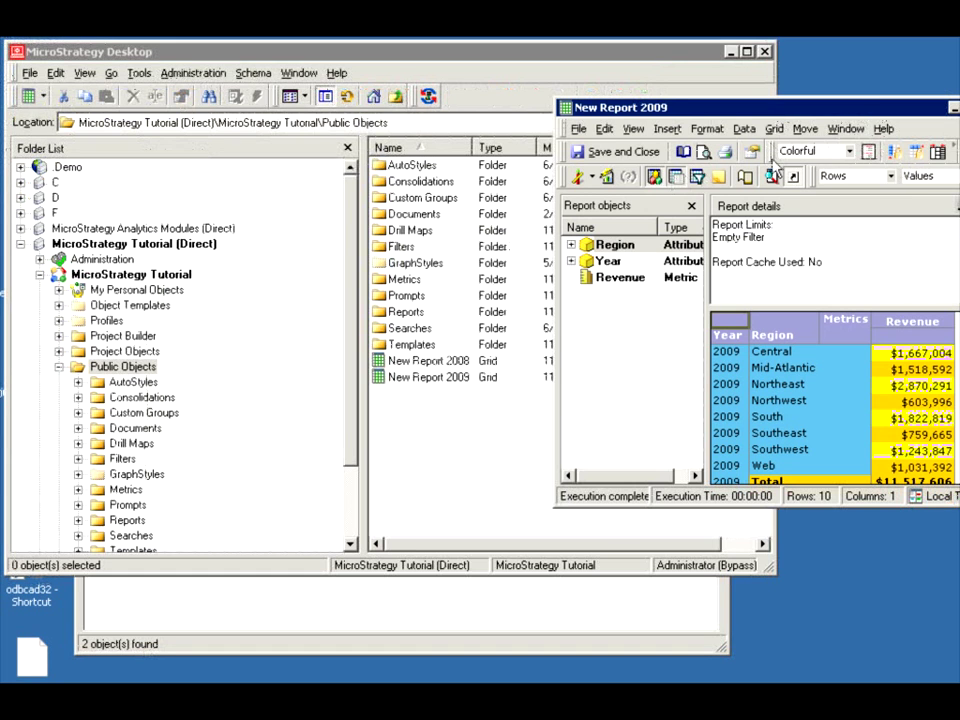
{"action": "left_click", "coordinate": [450, 397]}
{"action": "double_click", "coordinate": [437, 377]}
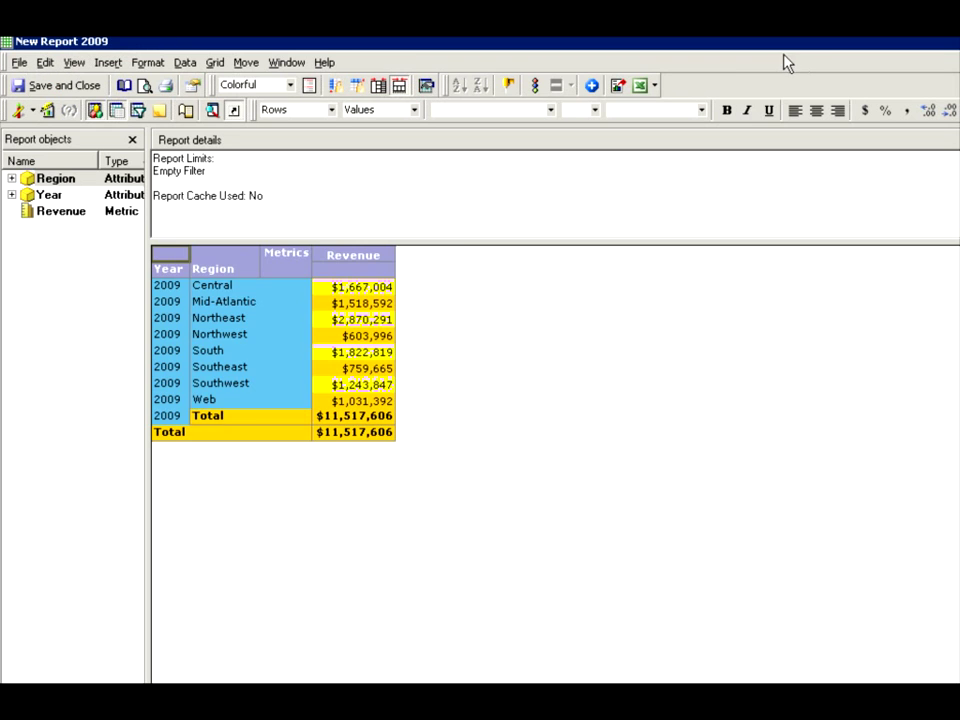
{"action": "double_click", "coordinate": [785, 46]}
{"action": "left_click", "coordinate": [696, 392]}
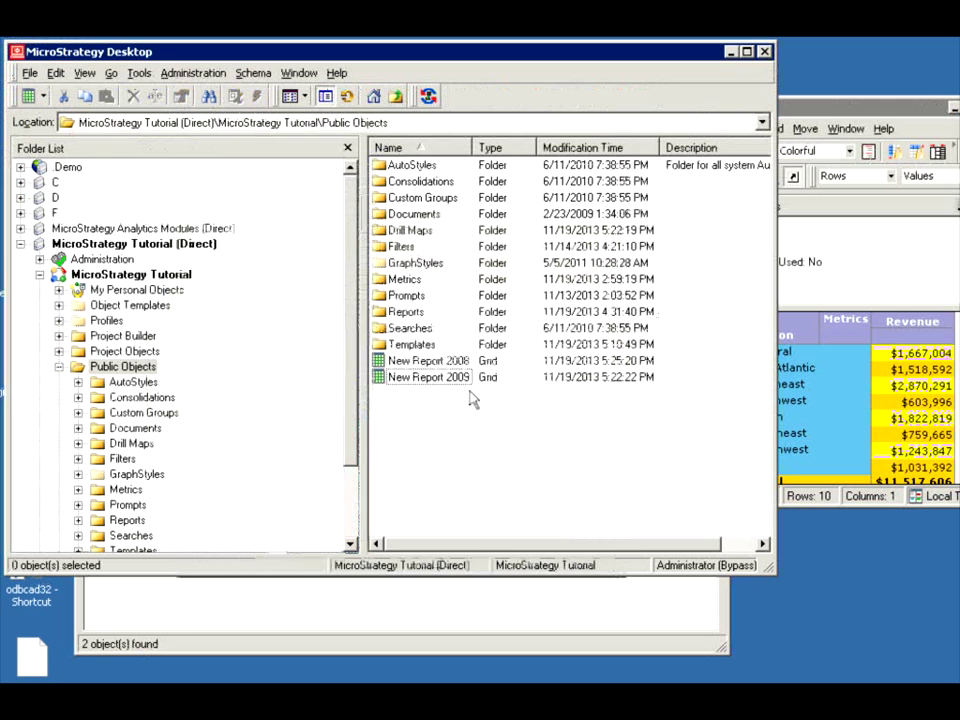
Run New Report 2008 to verify the Agent style, totalling $8,647,238.
{"action": "double_click", "coordinate": [430, 362]}
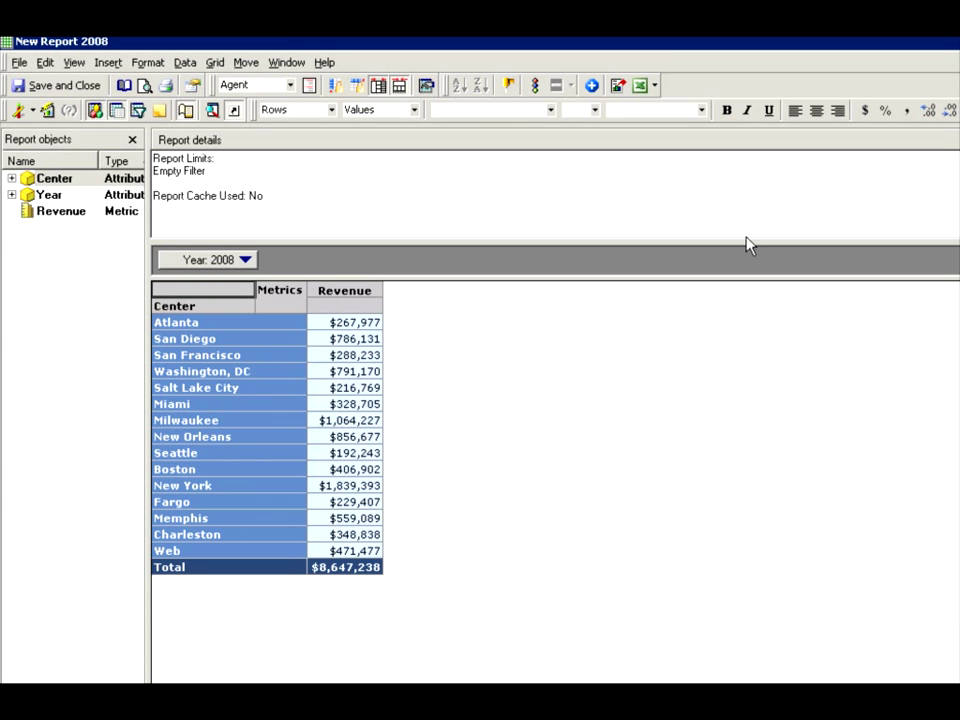
{"action": "double_click", "coordinate": [846, 47]}
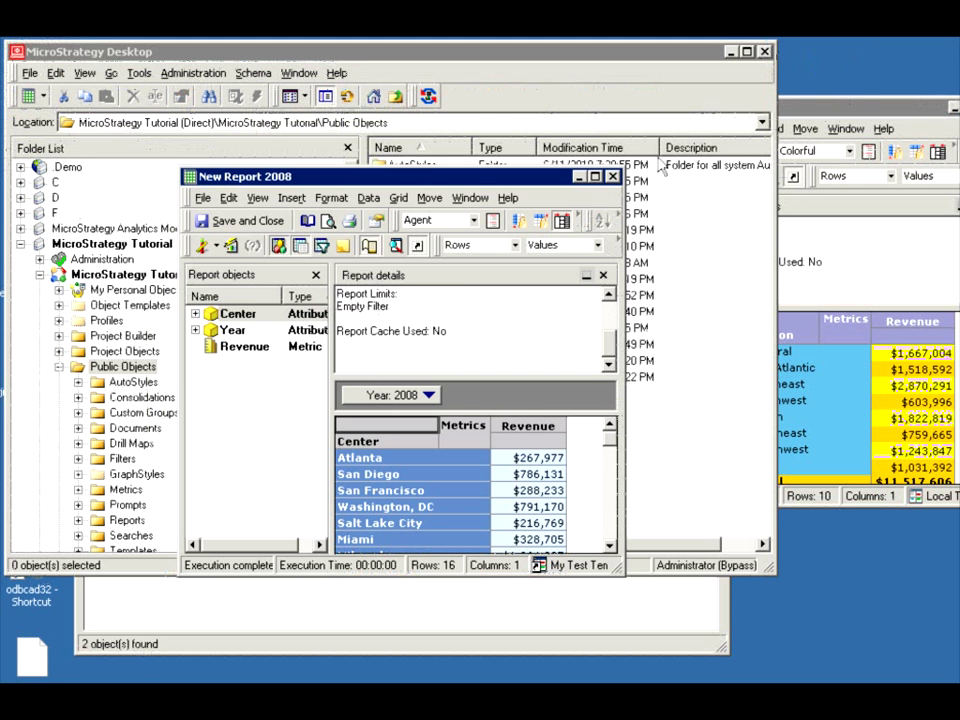
{"action": "left_click", "coordinate": [612, 177]}
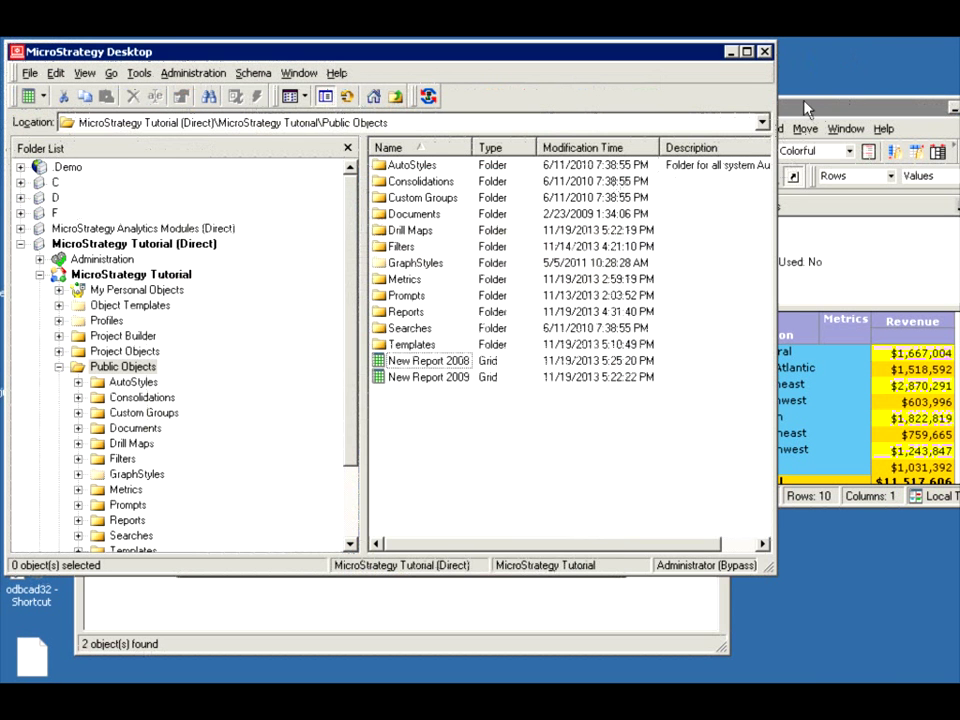
Open the VLDB Properties dialog for New Report 2009.
{"action": "left_click", "coordinate": [806, 136]}
{"action": "left_click", "coordinate": [743, 129]}
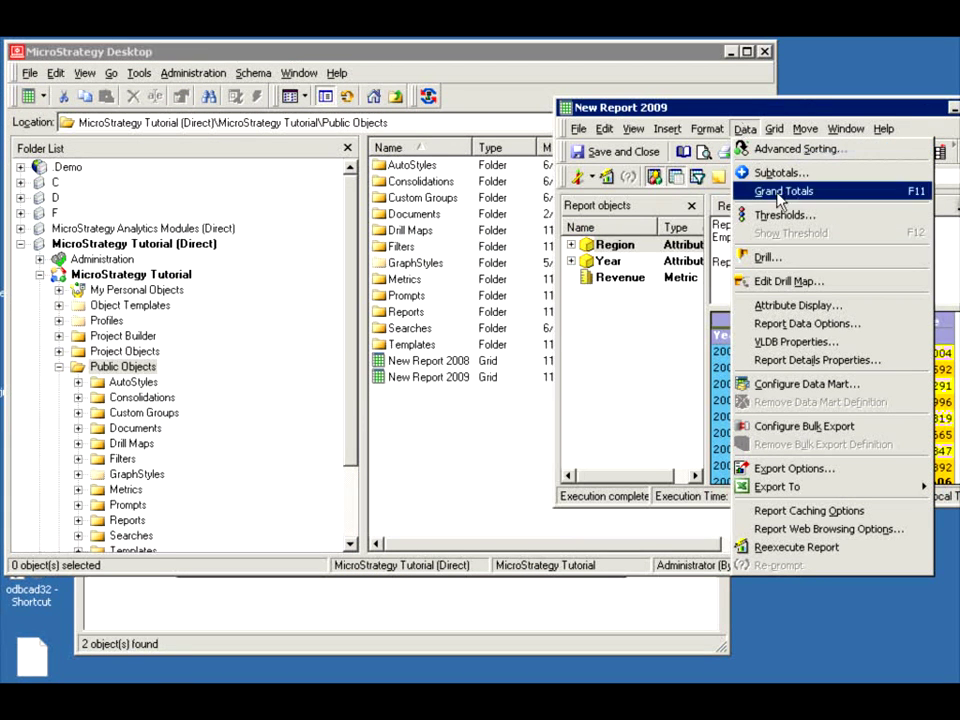
{"action": "left_click", "coordinate": [796, 342]}
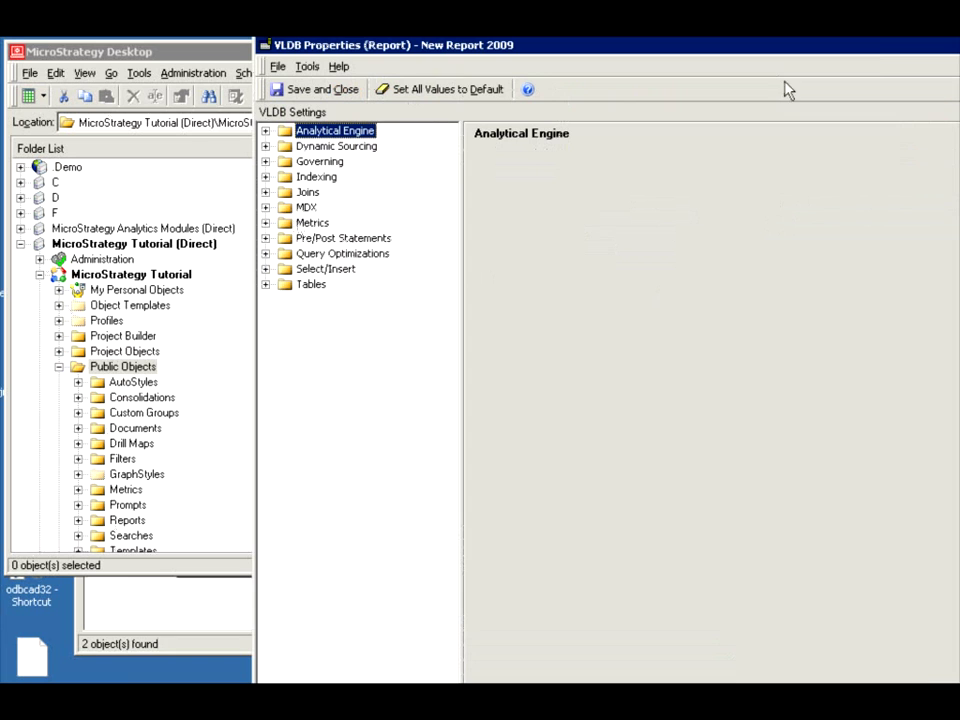
{"action": "left_click_drag", "start_coordinate": [861, 51], "coordinate": [726, 87]}
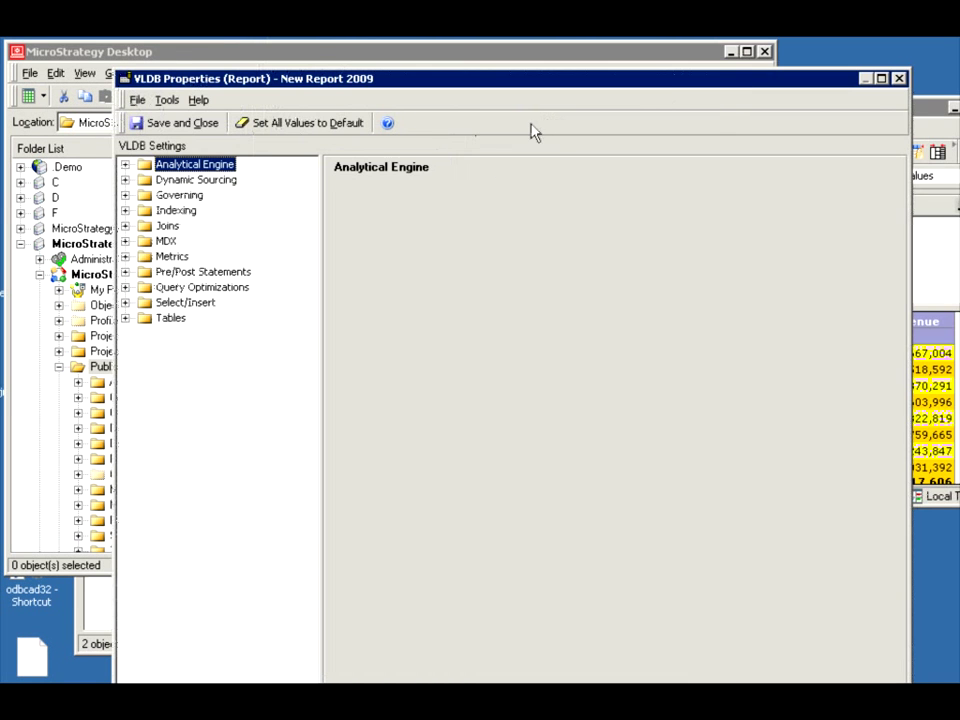
Expand Joins, review the attribute join setting, and close without saving changes.
{"action": "left_click", "coordinate": [125, 226]}
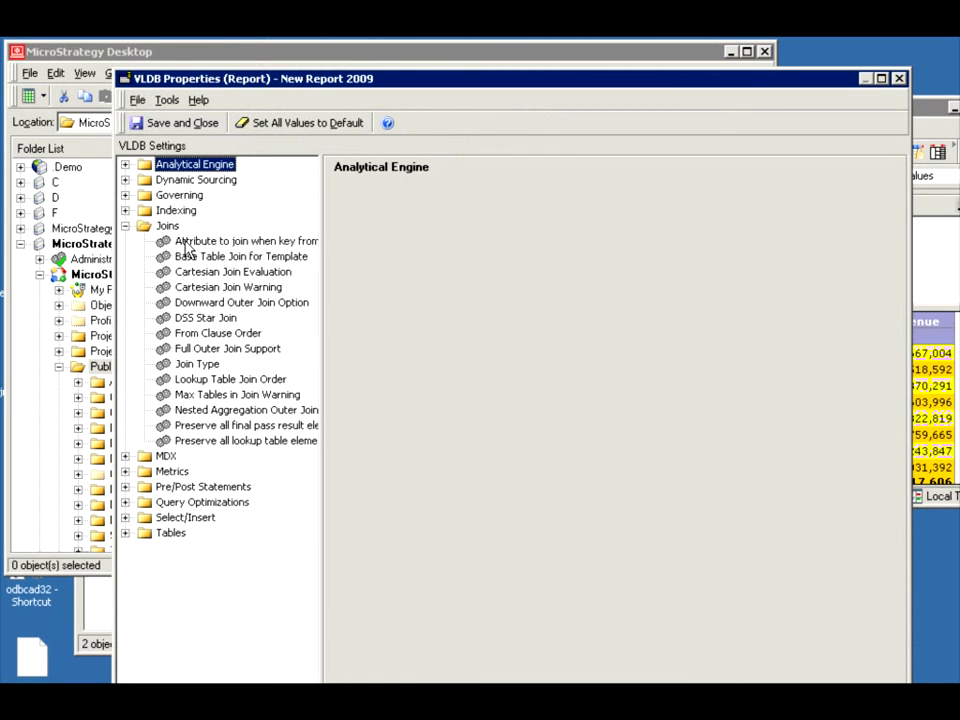
{"action": "left_click", "coordinate": [188, 242]}
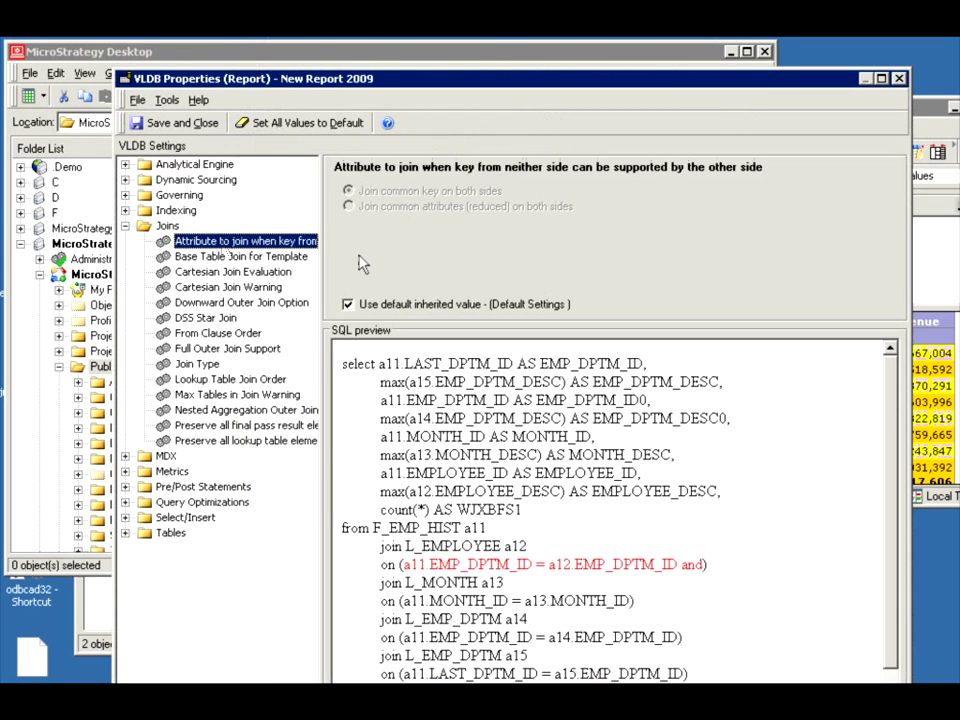
{"action": "left_click", "coordinate": [899, 79]}
{"action": "left_click_drag", "start_coordinate": [903, 112], "coordinate": [683, 143]}
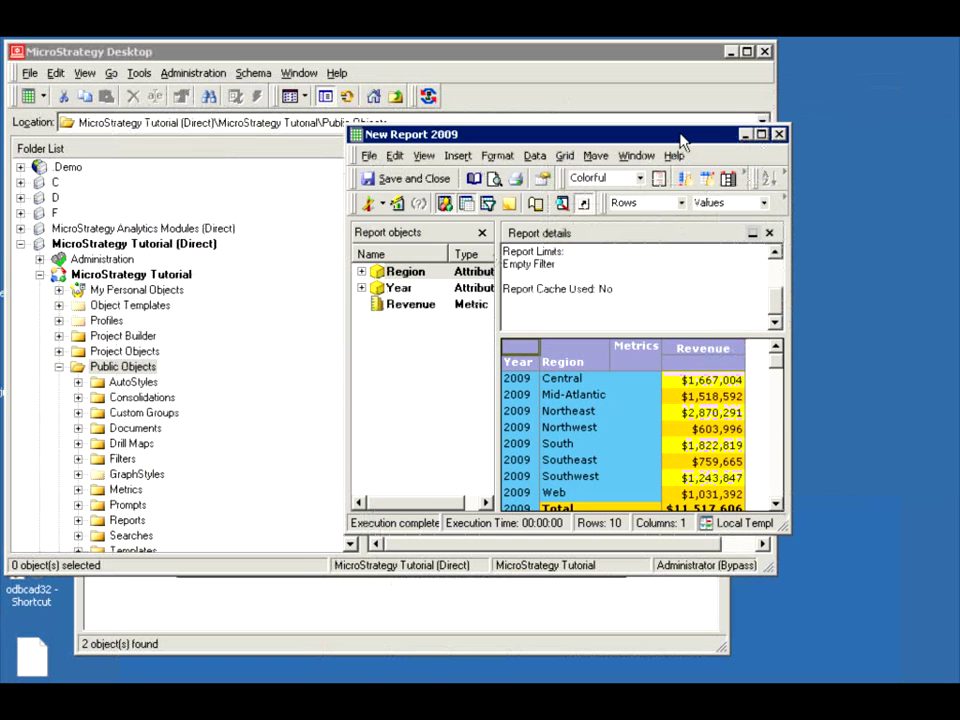